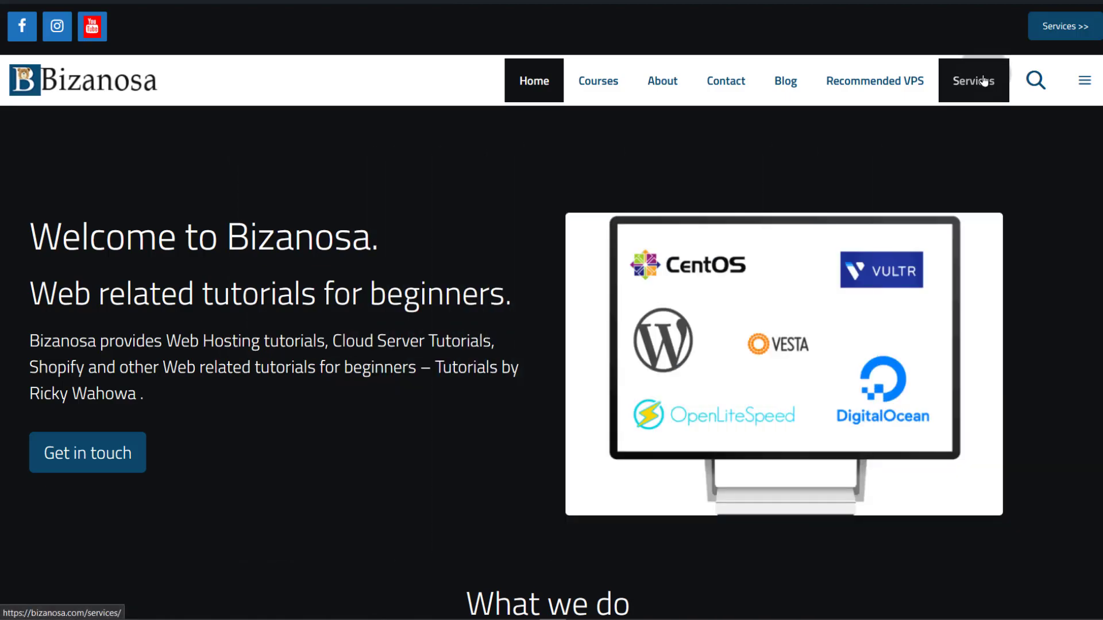
View the Bizanosa Services page and load bizanosa.com/easywp to reach the EasyWP hosting offer
{"action": "left_click", "coordinate": [984, 81]}
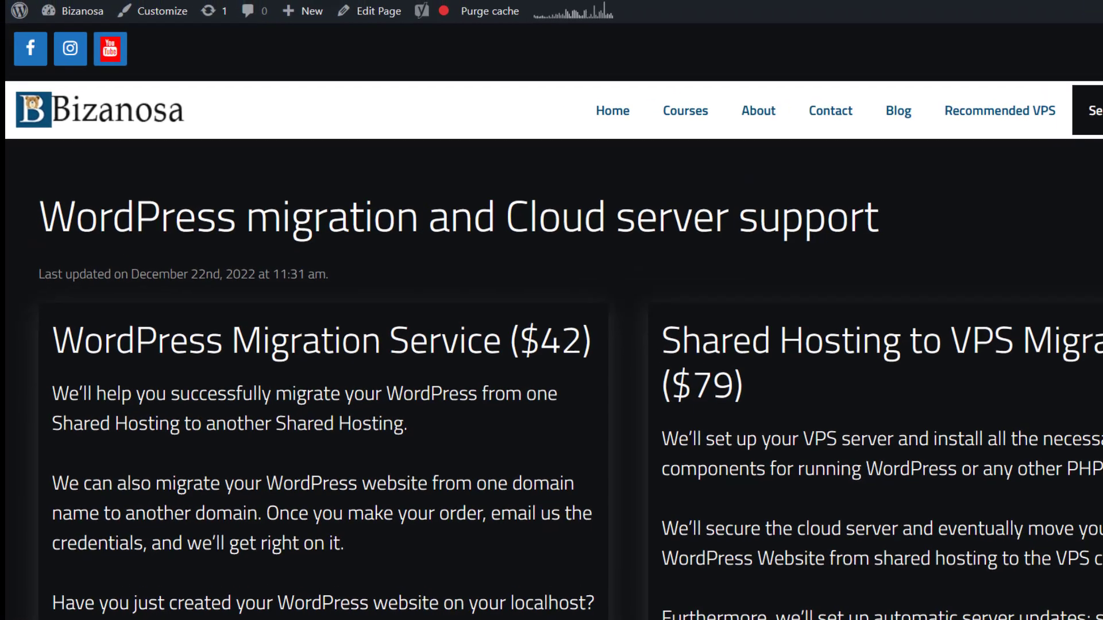
{"action": "left_click", "coordinate": [492, 29]}
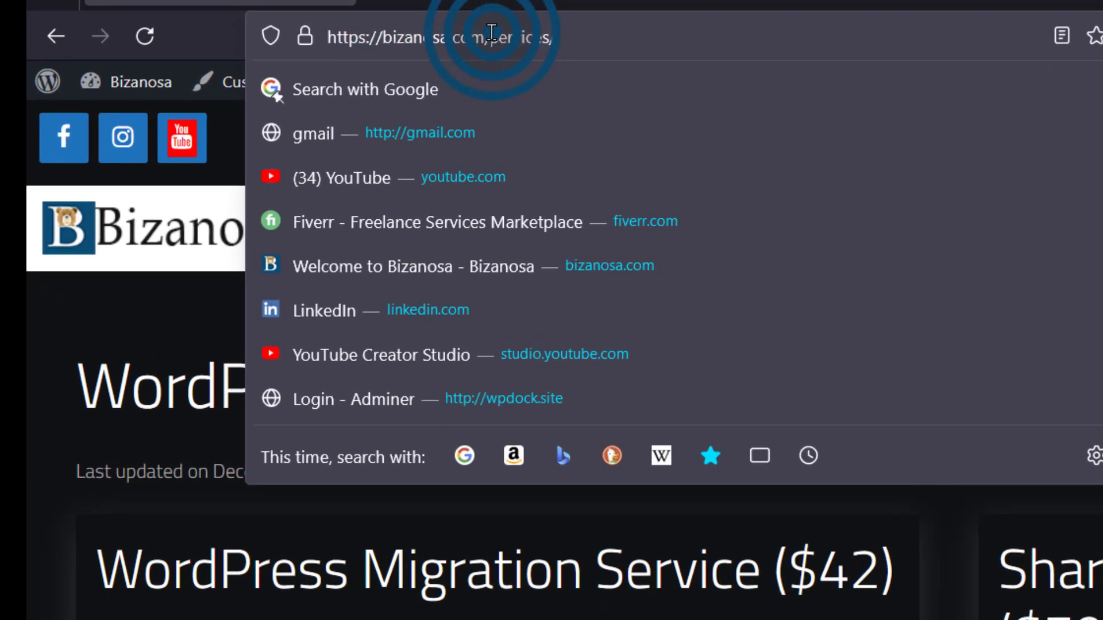
{"action": "left_click_drag", "start_coordinate": [541, 32], "coordinate": [575, 33]}
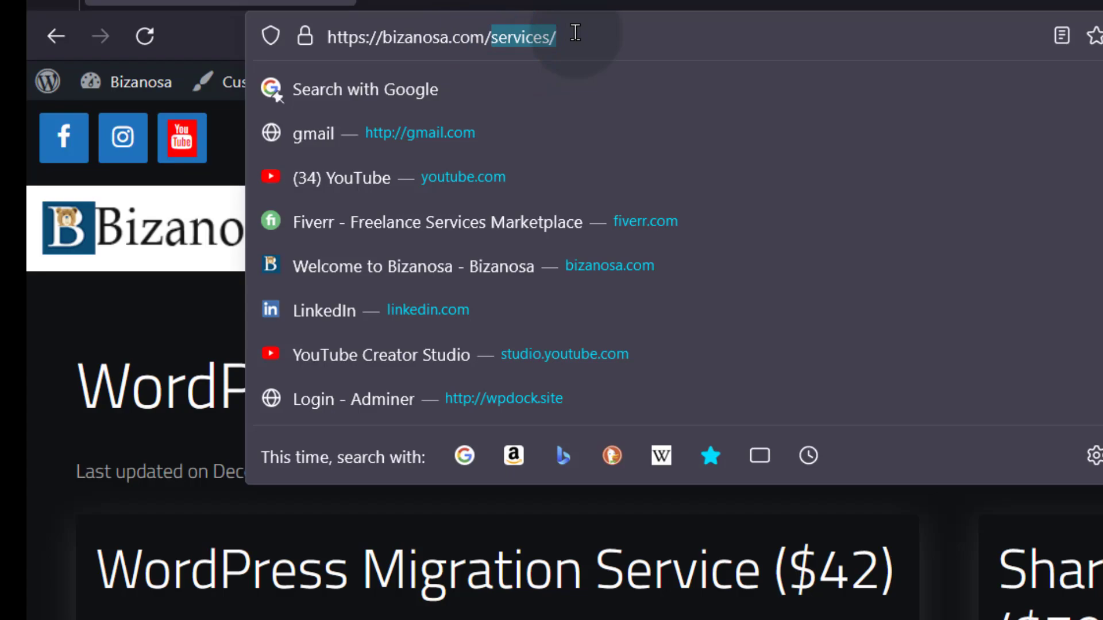
{"action": "type", "text": "easywp"}
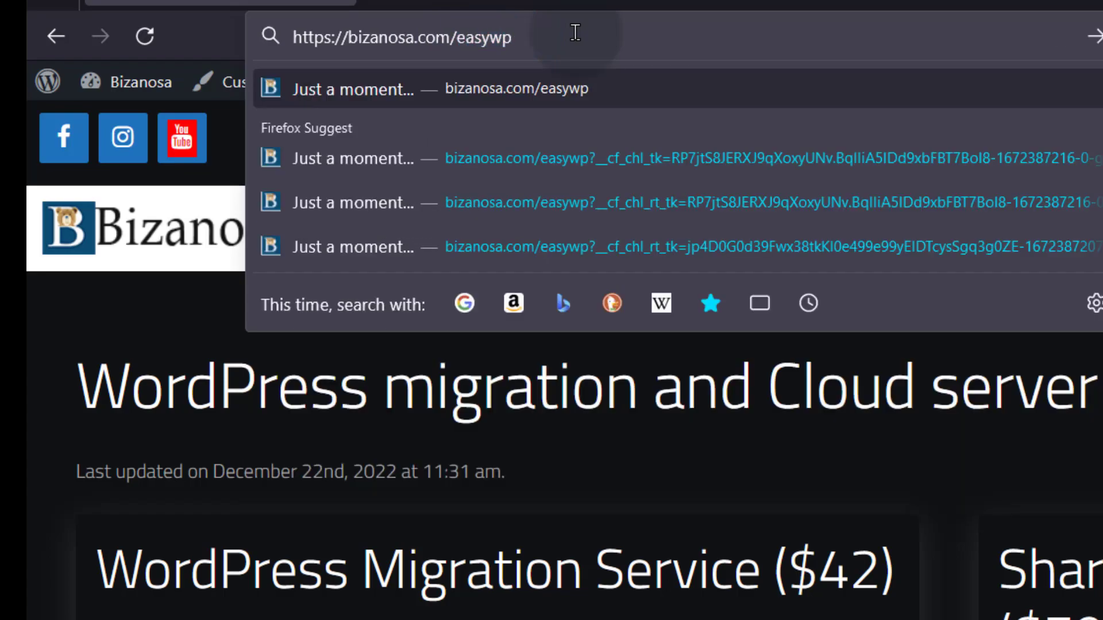
{"action": "left_click", "coordinate": [569, 32]}
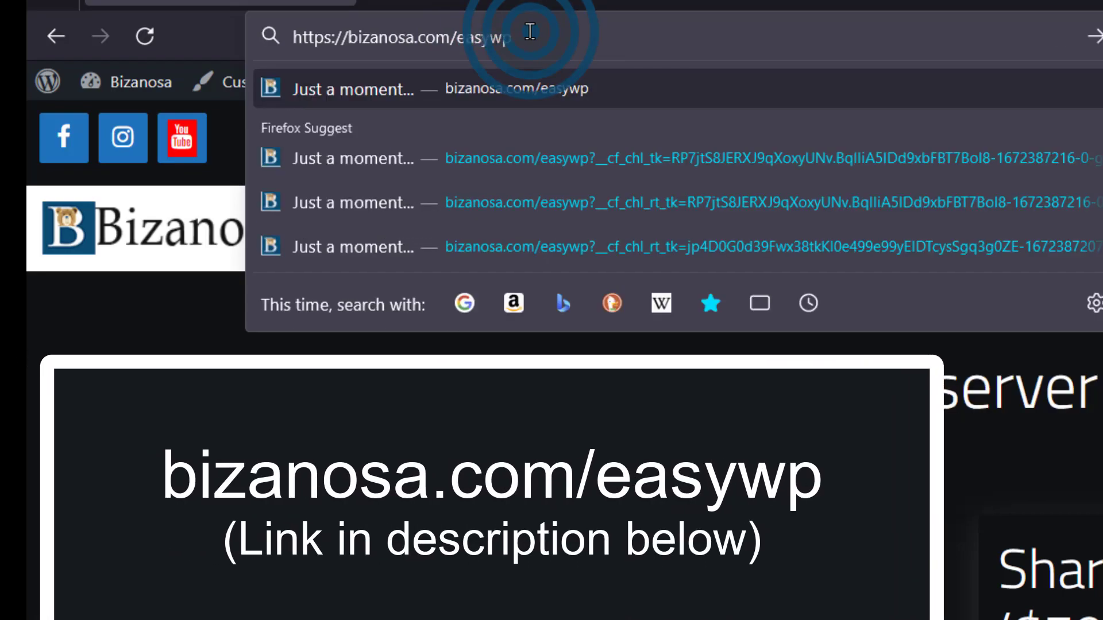
{"action": "left_click_drag", "start_coordinate": [529, 32], "coordinate": [281, 36]}
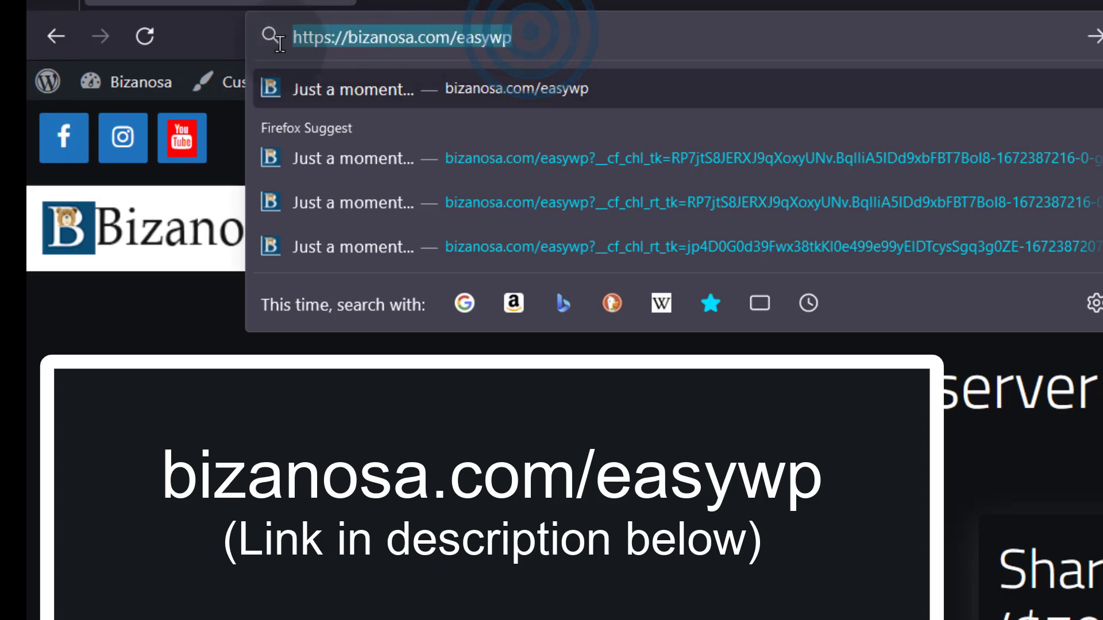
{"action": "left_click", "coordinate": [522, 33]}
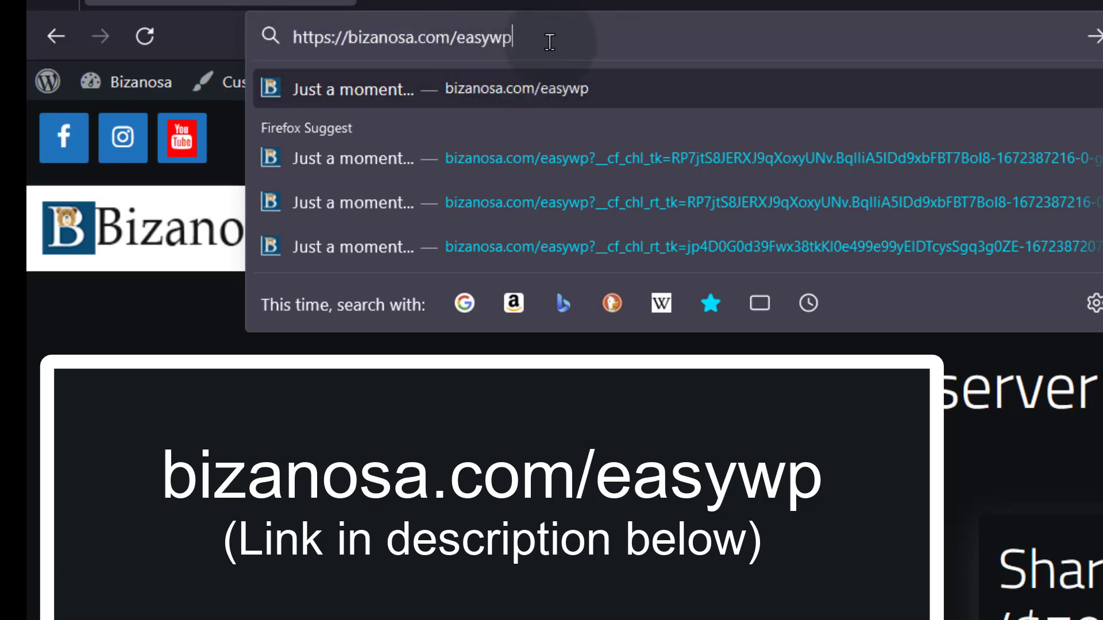
{"action": "left_click", "coordinate": [545, 39]}
{"action": "key", "text": "Return"}
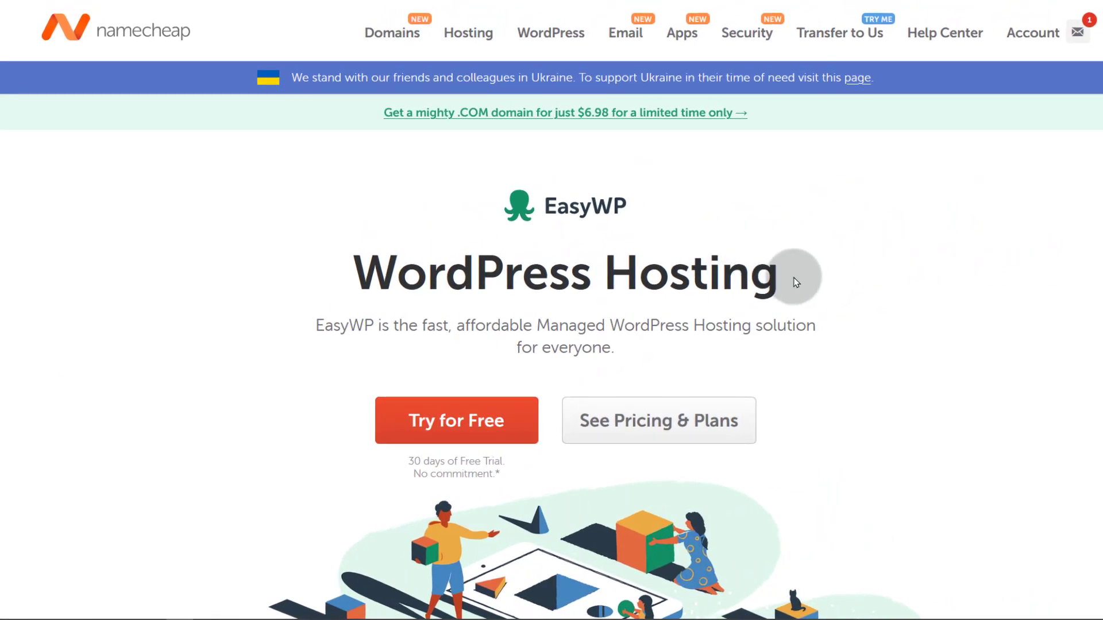
Compare the EasyWP Starter, Turbo and Supersonic plan prices under yearly and monthly billing, ending on monthly billing
{"action": "scroll", "coordinate": [405, 381], "scroll_direction": "down", "scroll_amount": 3}
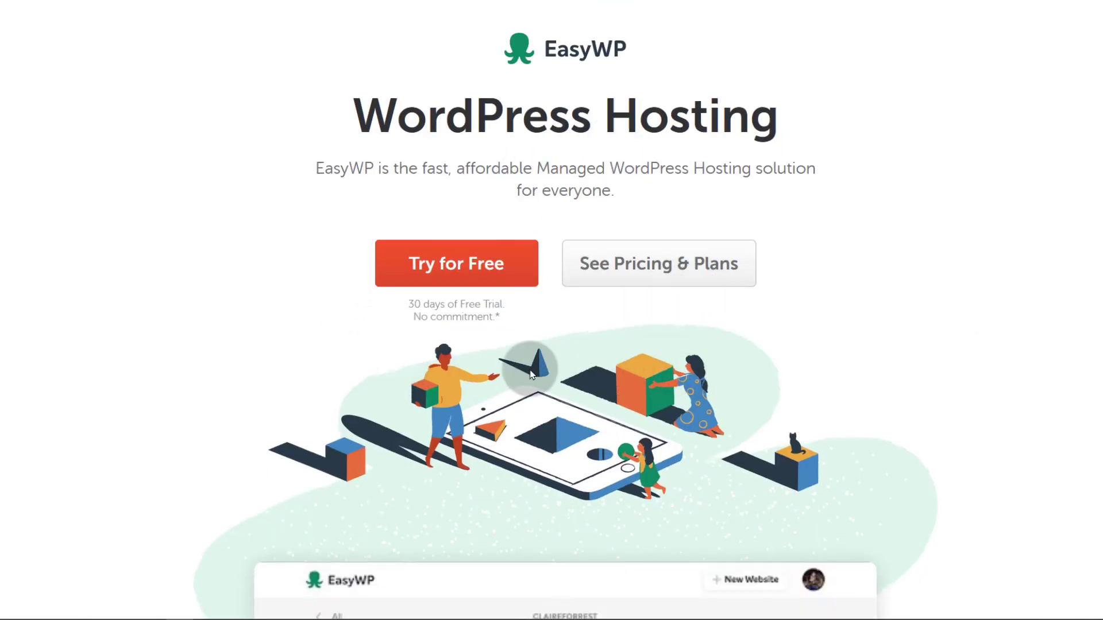
{"action": "scroll", "coordinate": [529, 370], "scroll_direction": "down", "scroll_amount": 5}
{"action": "scroll", "coordinate": [529, 375], "scroll_direction": "down", "scroll_amount": 15}
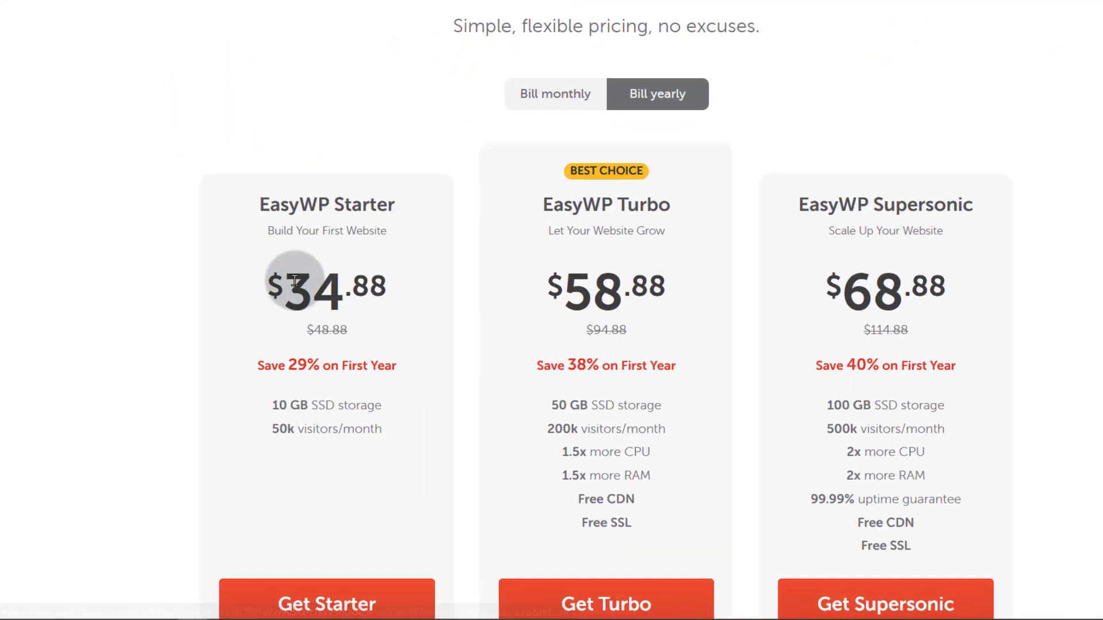
{"action": "left_click_drag", "start_coordinate": [287, 284], "coordinate": [398, 285]}
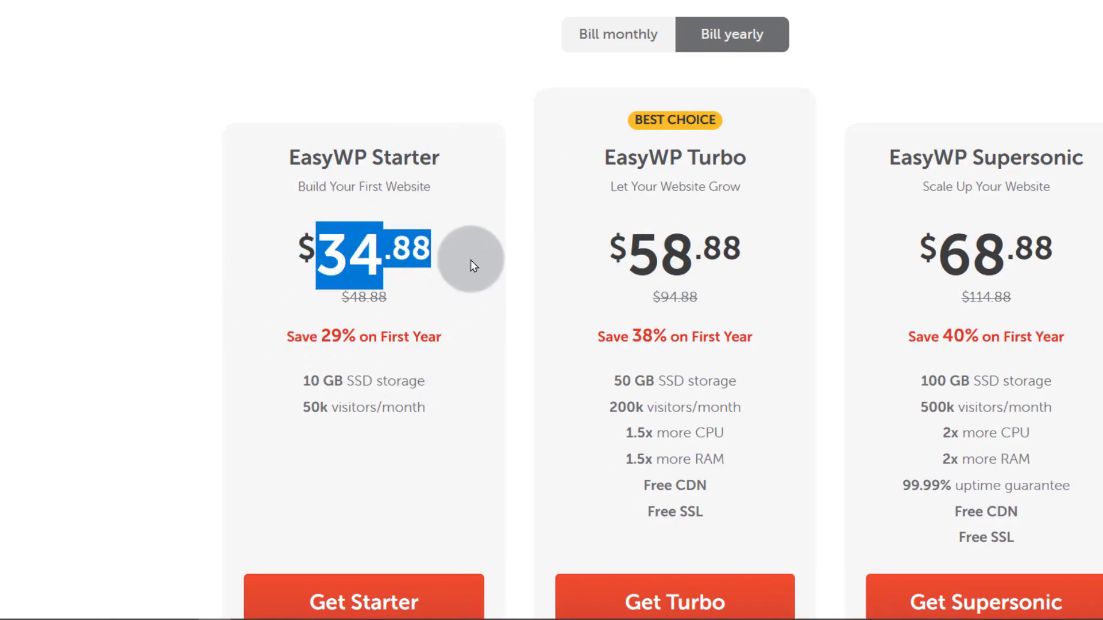
{"action": "left_click", "coordinate": [527, 261]}
{"action": "scroll", "coordinate": [520, 371], "scroll_direction": "down", "scroll_amount": 2}
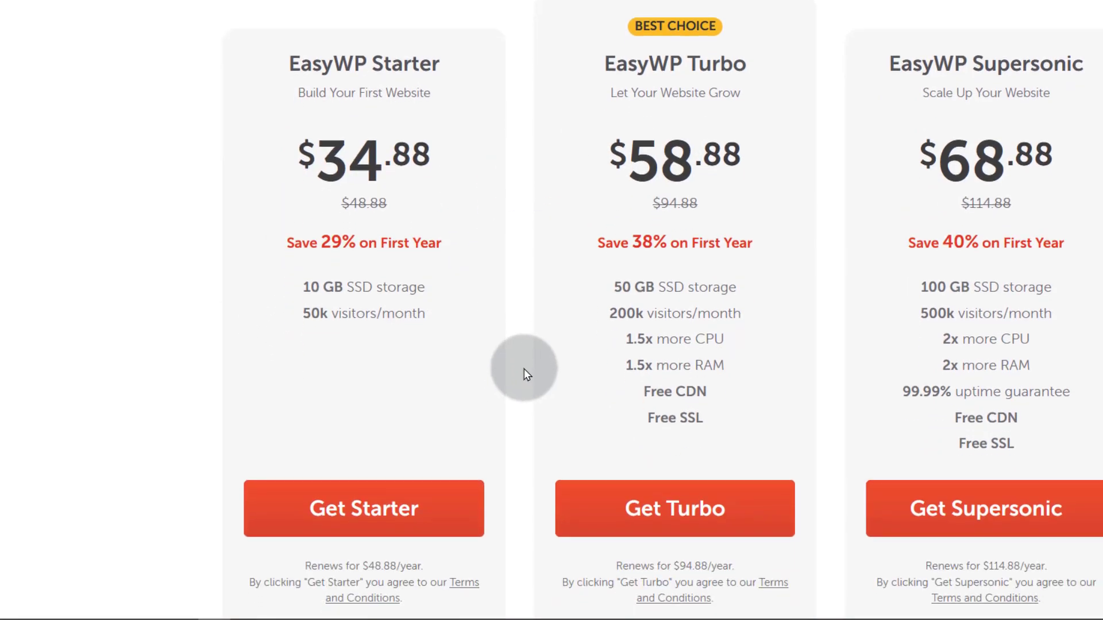
{"action": "scroll", "coordinate": [524, 373], "scroll_direction": "up", "scroll_amount": 2}
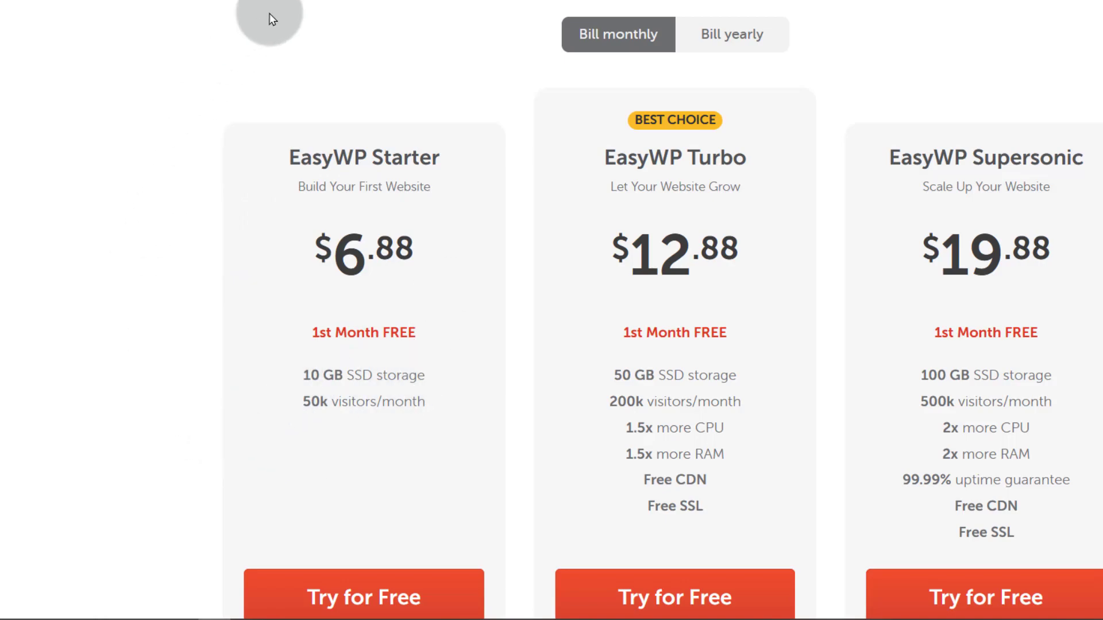
{"action": "left_click", "coordinate": [722, 38]}
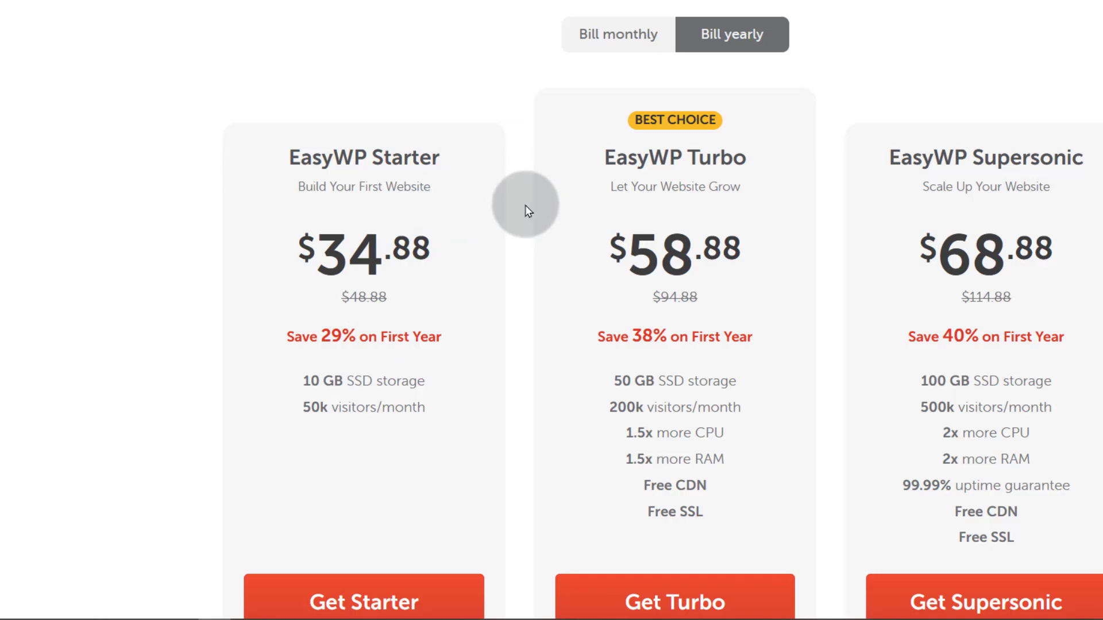
{"action": "left_click", "coordinate": [610, 35]}
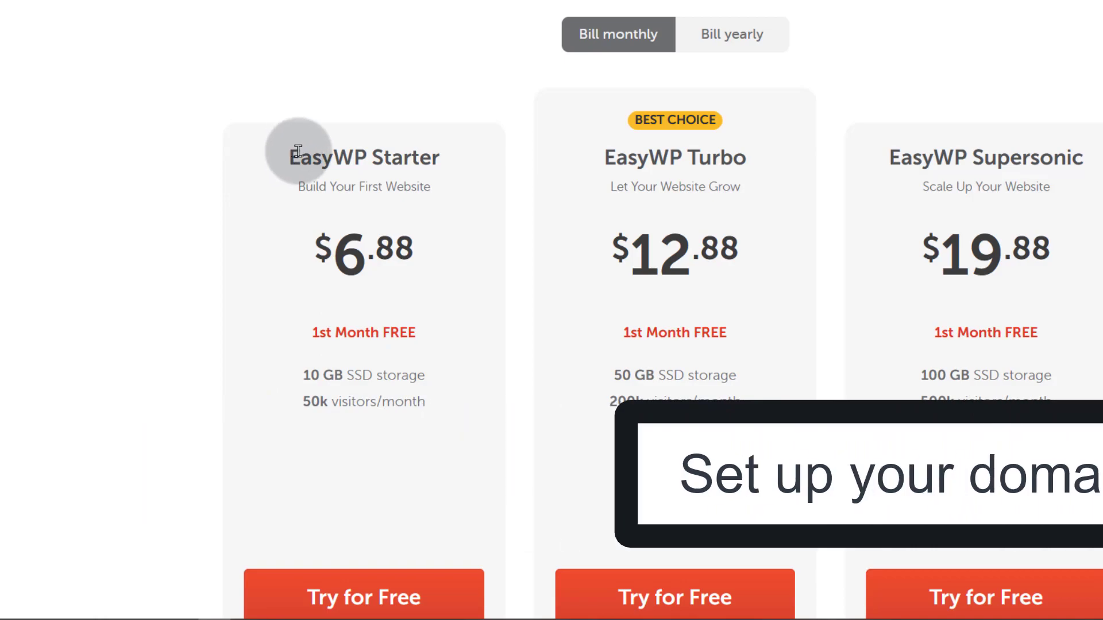
Go to the account's domain list and open the management details of the domain tutoryou.xyz
{"action": "scroll", "coordinate": [321, 161], "scroll_direction": "up", "scroll_amount": 15}
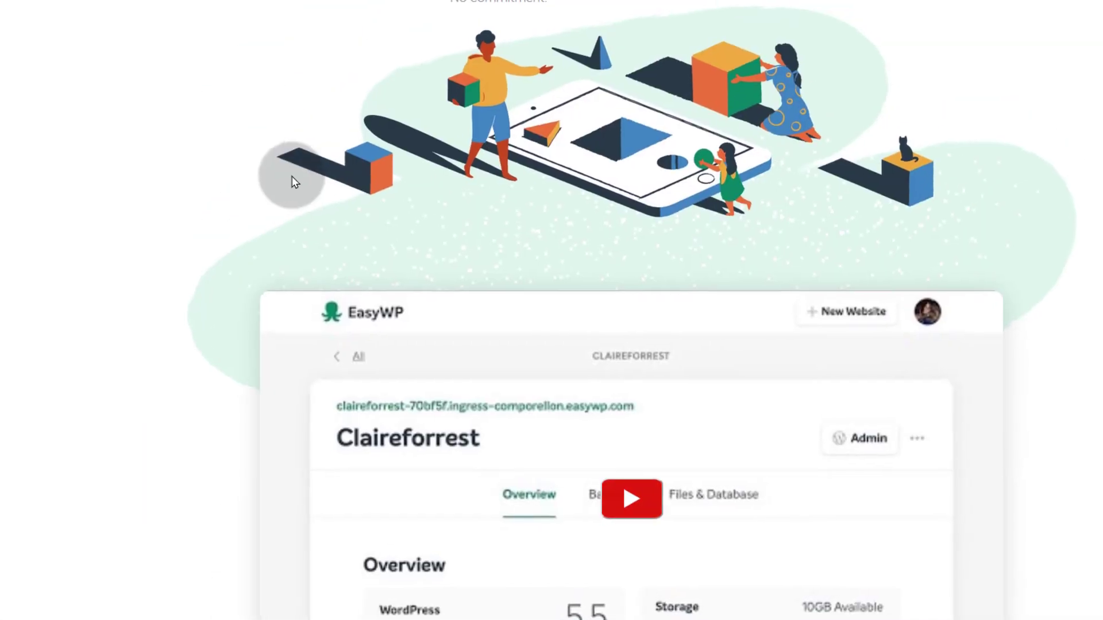
{"action": "scroll", "coordinate": [294, 181], "scroll_direction": "up", "scroll_amount": 10}
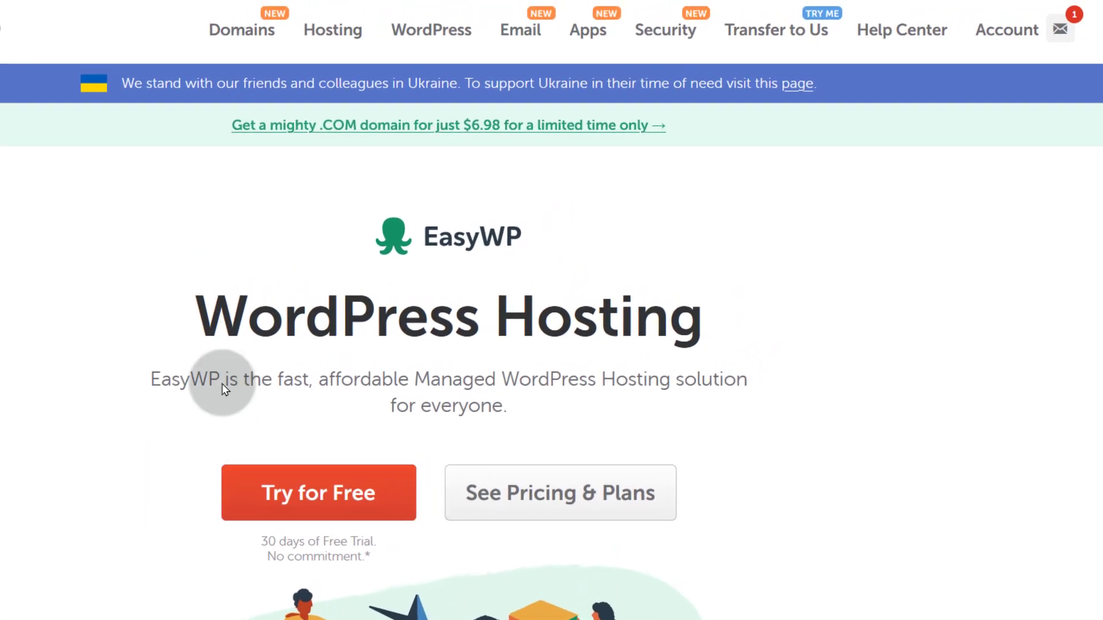
{"action": "mouse_move", "coordinate": [964, 87]}
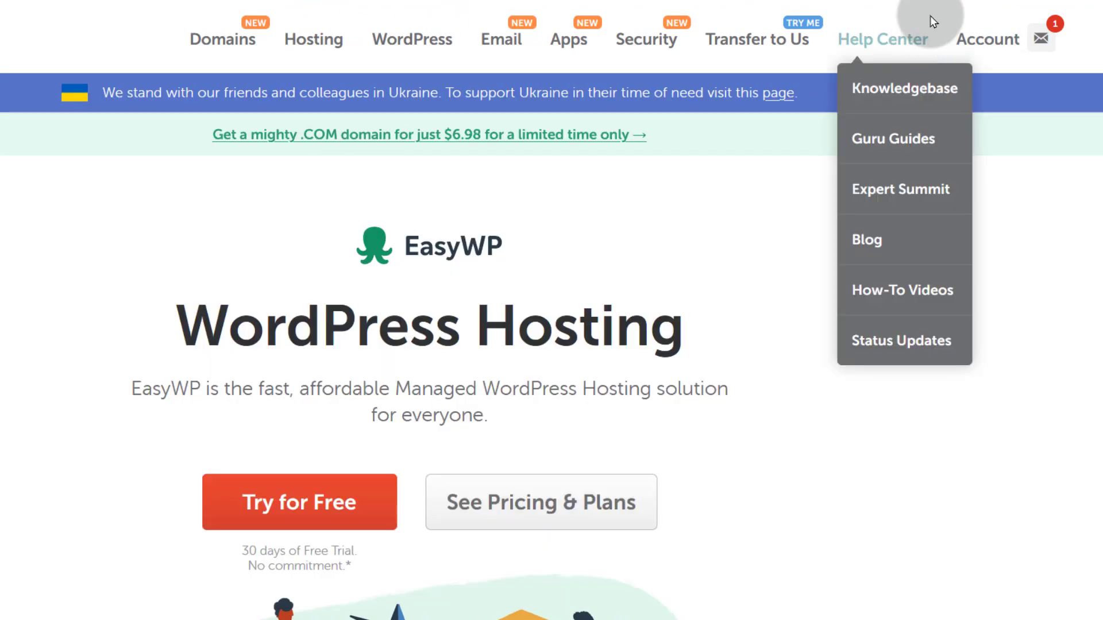
{"action": "mouse_move", "coordinate": [1012, 44]}
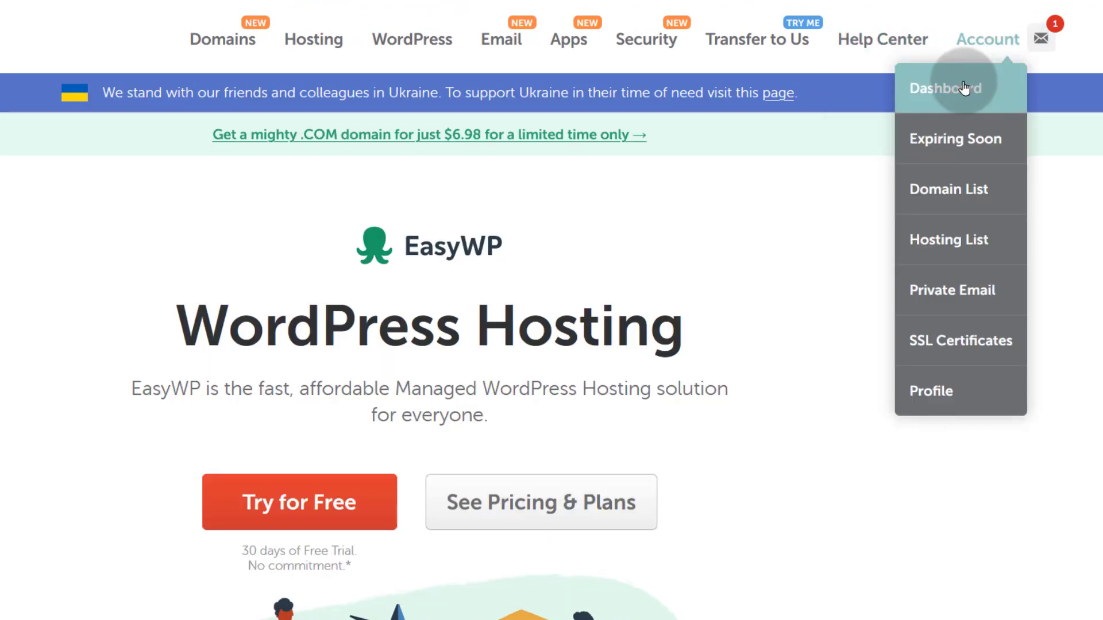
{"action": "right_click", "coordinate": [922, 189]}
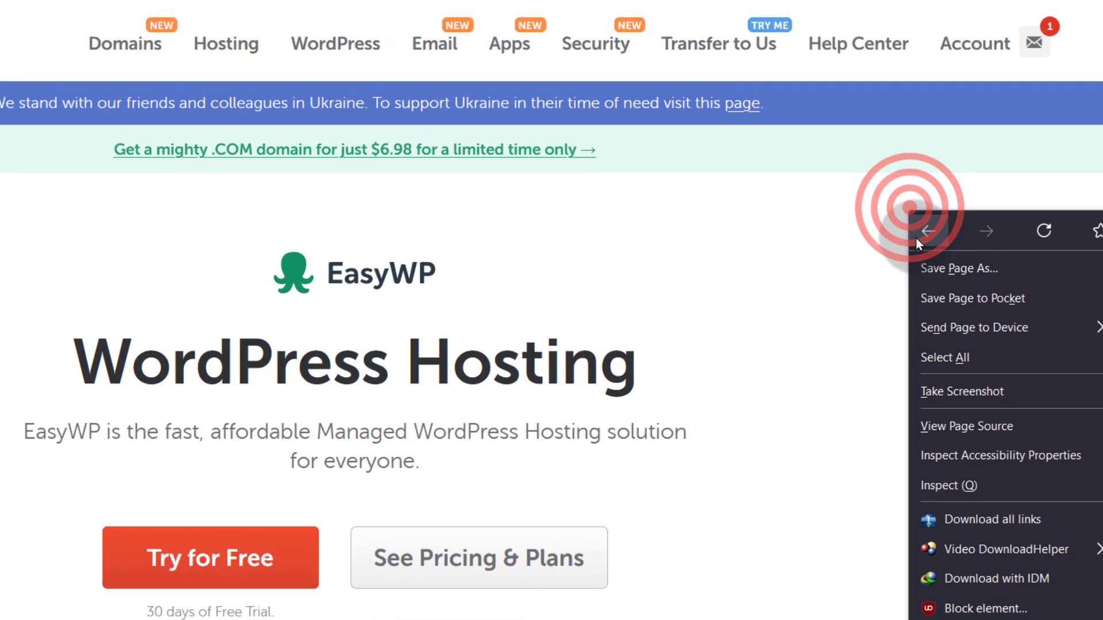
{"action": "left_click", "coordinate": [984, 56]}
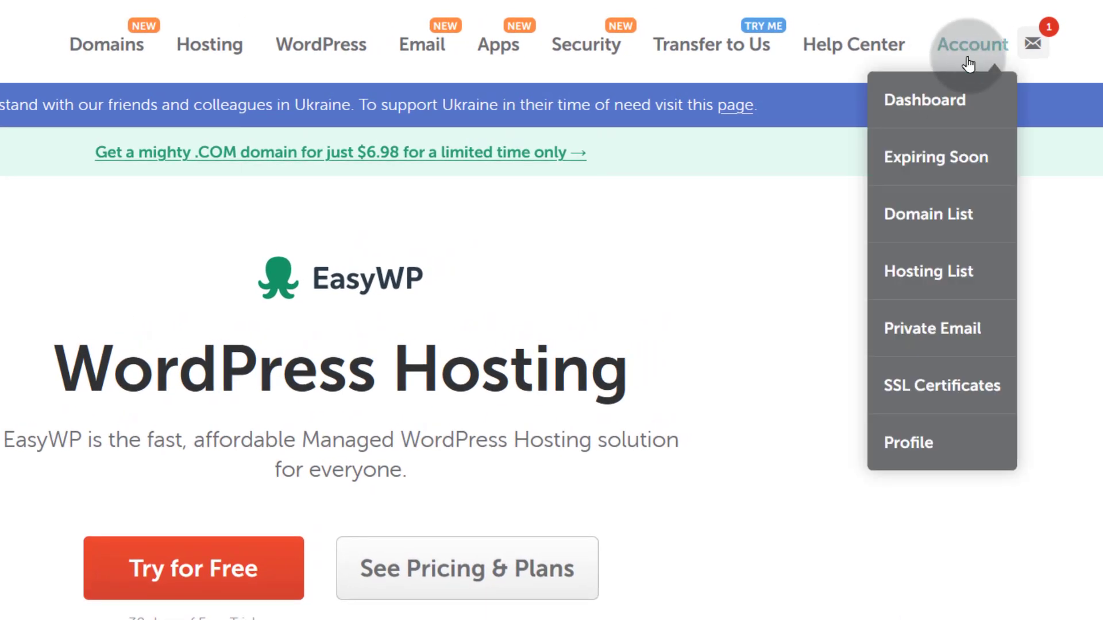
{"action": "left_click", "coordinate": [921, 209]}
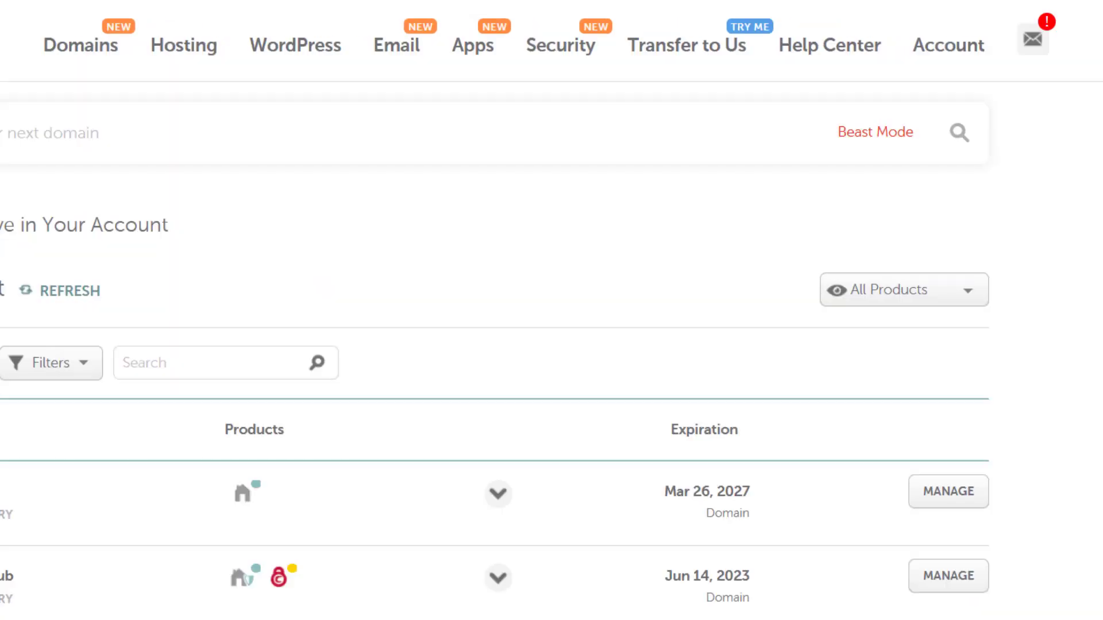
{"action": "scroll", "coordinate": [272, 387], "scroll_direction": "down", "scroll_amount": 5}
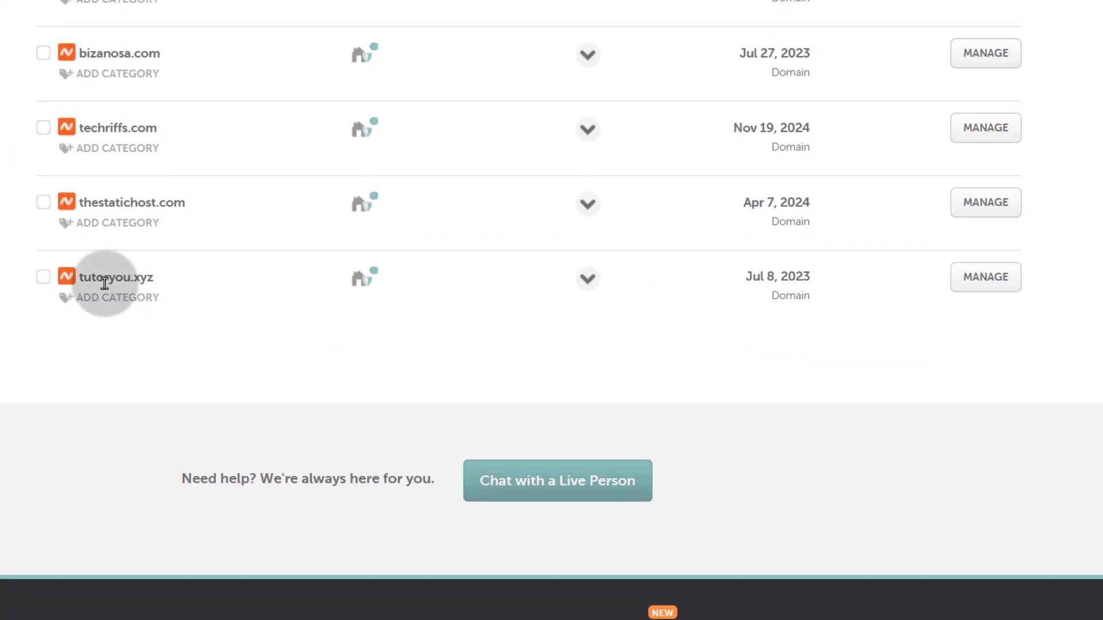
{"action": "left_click", "coordinate": [973, 281]}
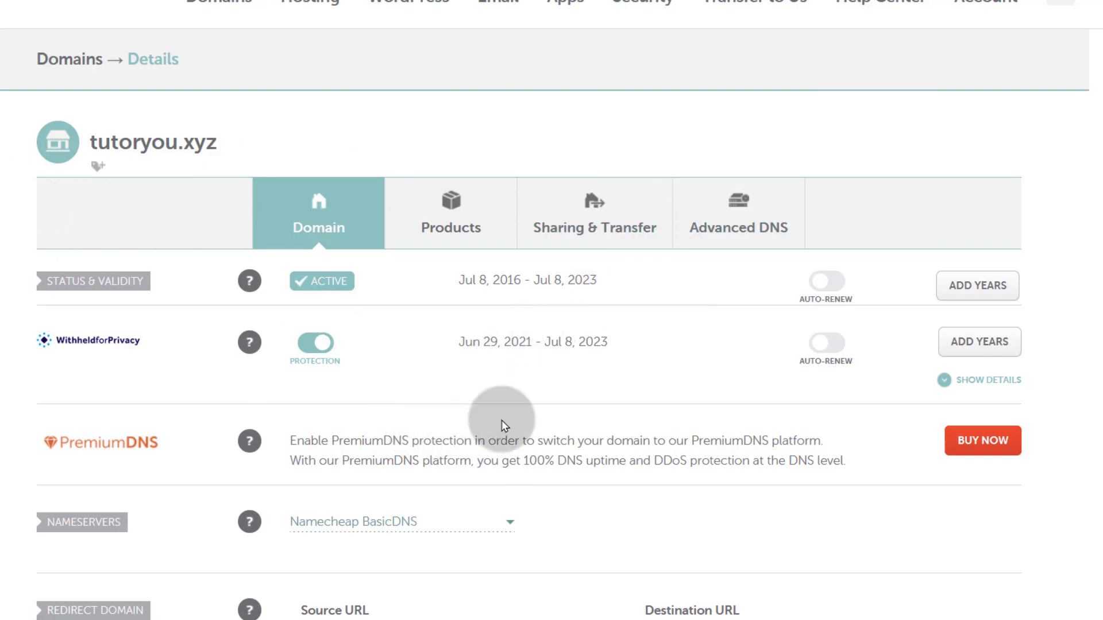
Select Namecheap BasicDNS as the nameservers for tutoryou.xyz and review the available nameserver options
{"action": "scroll", "coordinate": [449, 357], "scroll_direction": "down", "scroll_amount": 2}
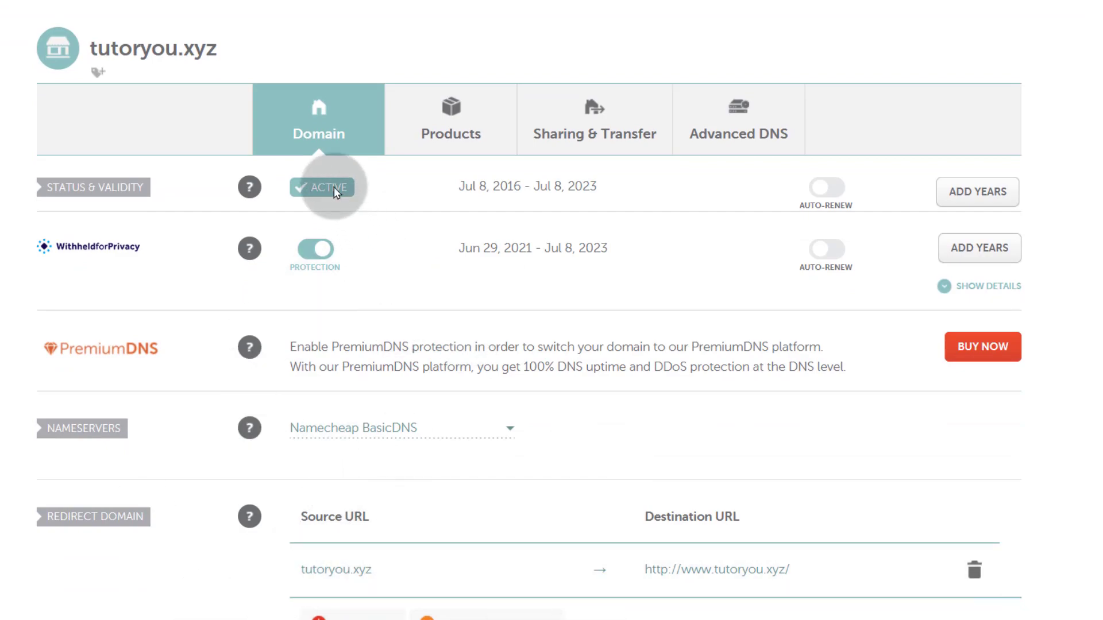
{"action": "scroll", "coordinate": [411, 180], "scroll_direction": "down", "scroll_amount": 4}
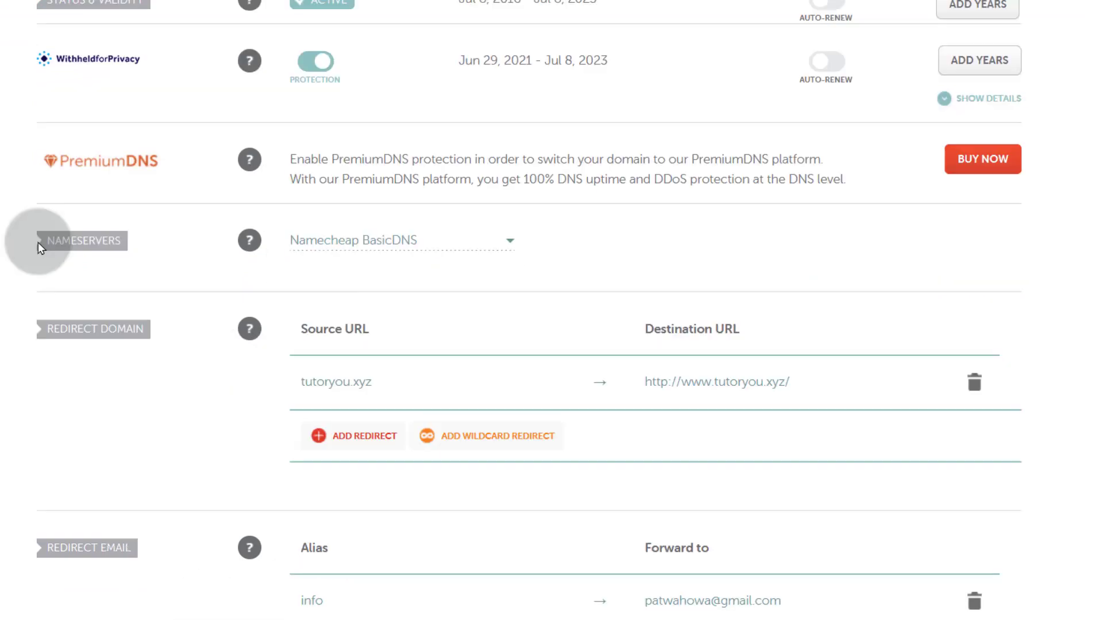
{"action": "scroll", "coordinate": [288, 248], "scroll_direction": "up", "scroll_amount": 2}
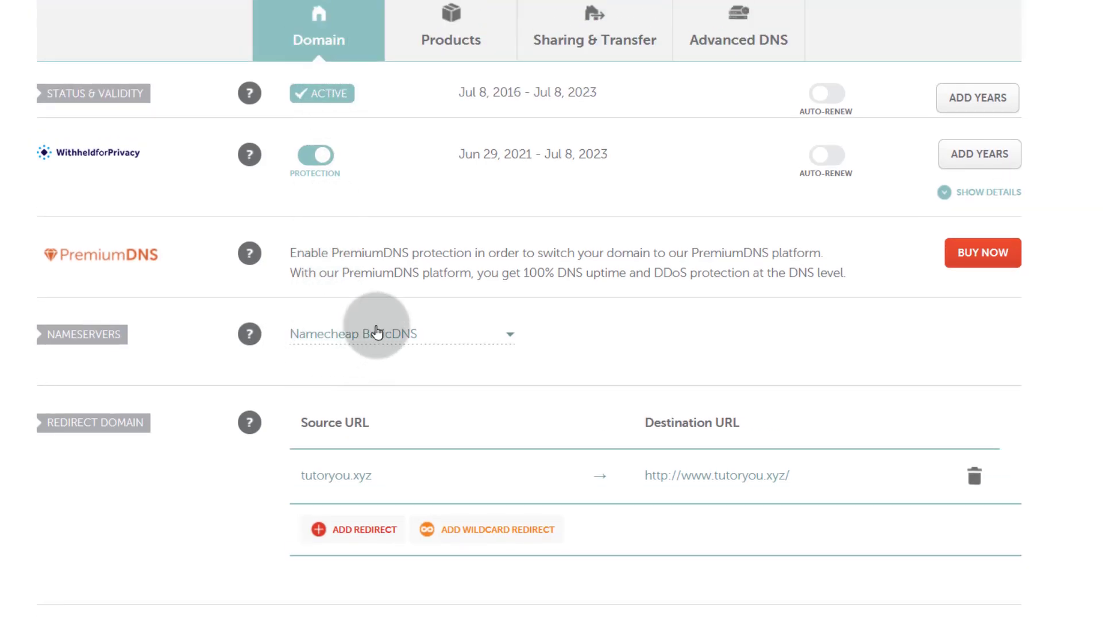
{"action": "left_click", "coordinate": [428, 339]}
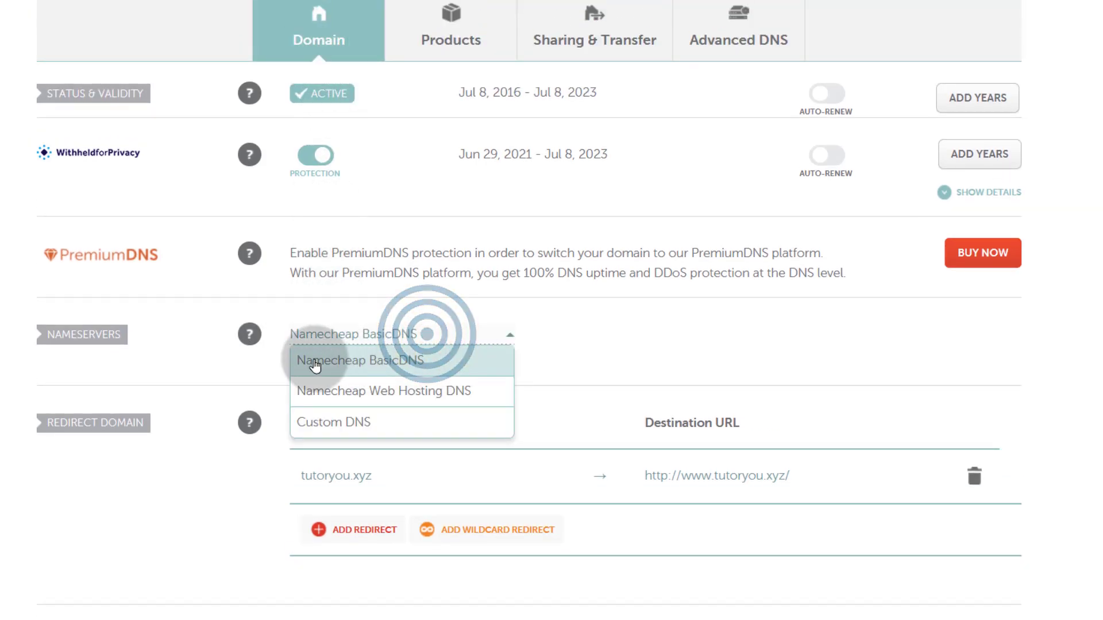
{"action": "left_click", "coordinate": [388, 361]}
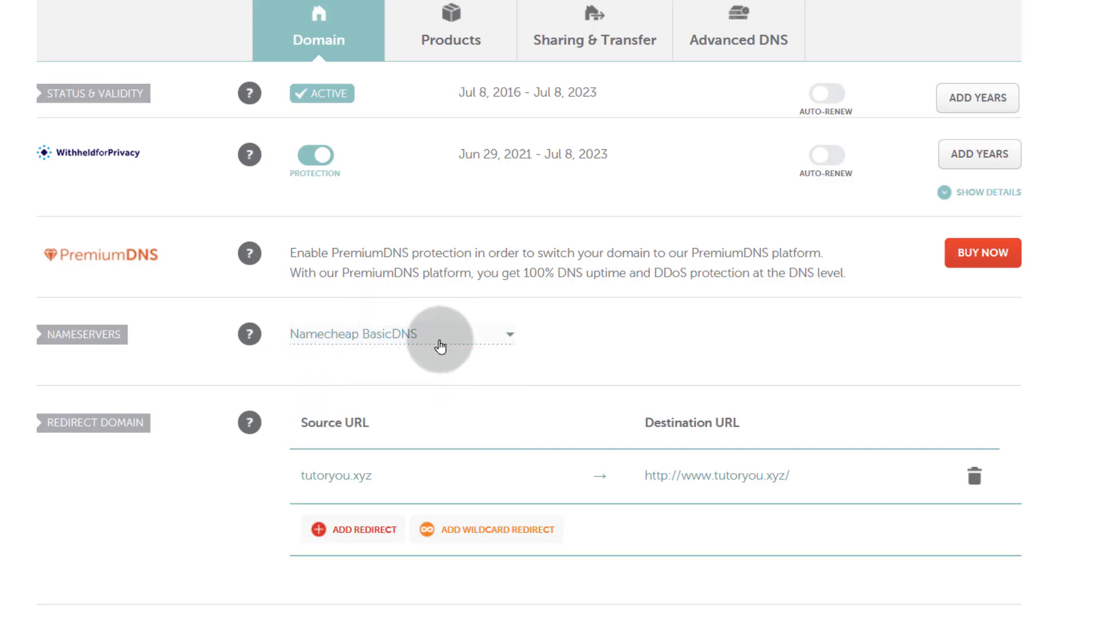
{"action": "left_click", "coordinate": [834, 326]}
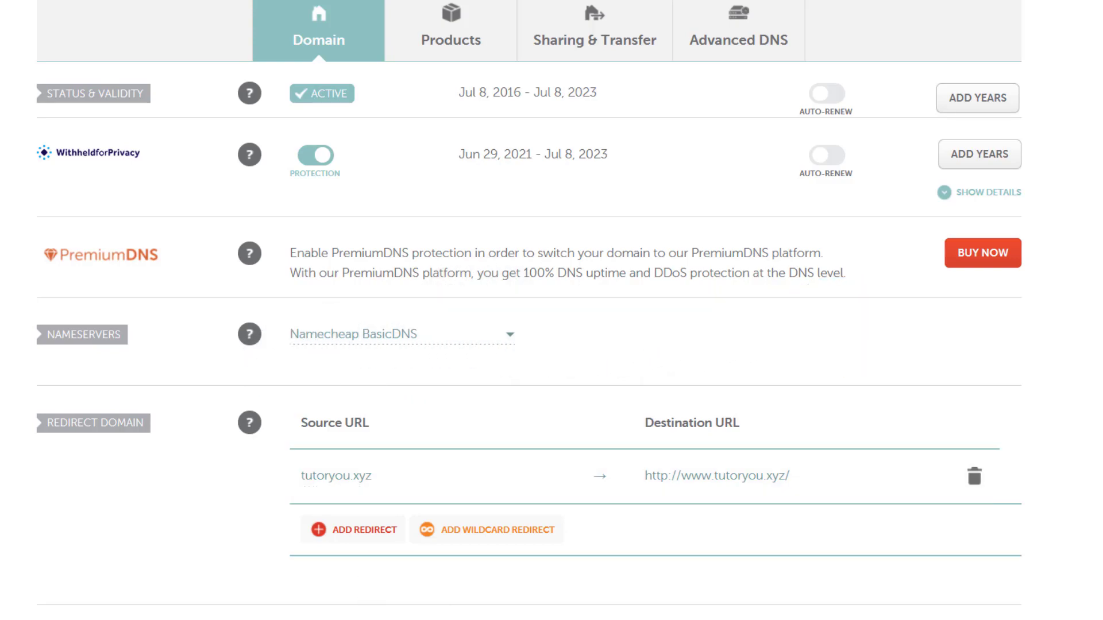
{"action": "left_click", "coordinate": [396, 335]}
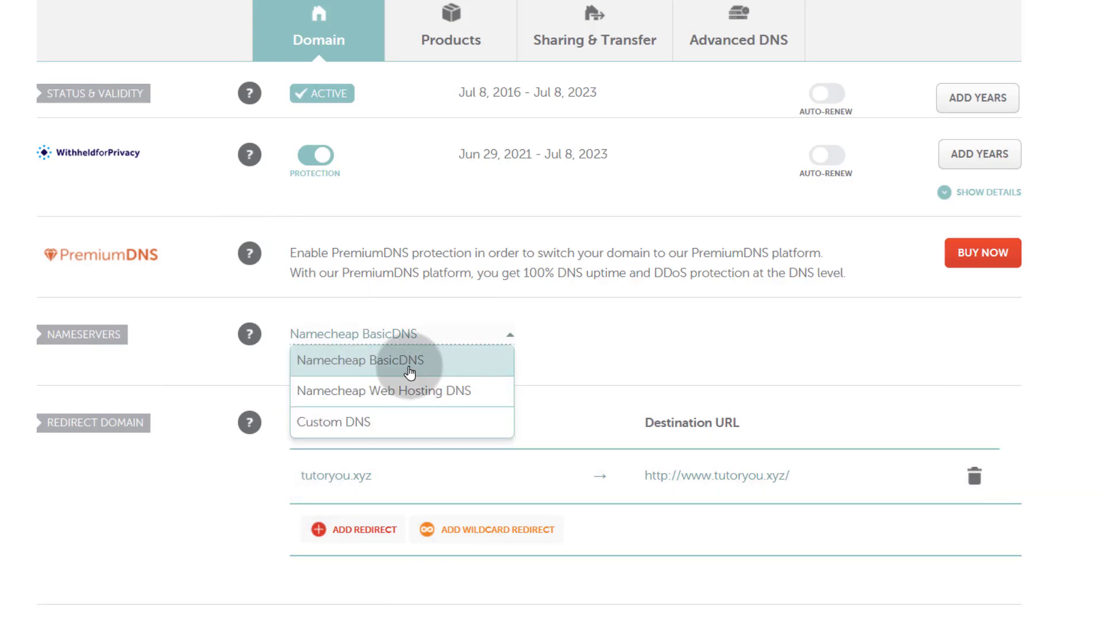
{"action": "left_click", "coordinate": [575, 348]}
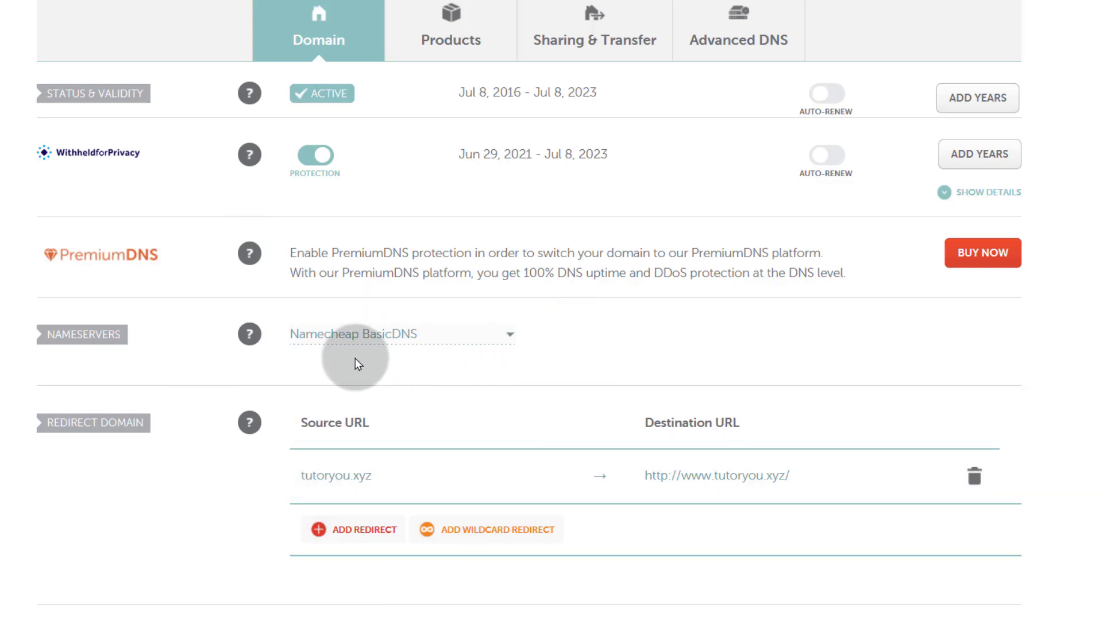
Load bizanosa.com/easywp and open the EasyWP pricing and plans page
{"action": "scroll", "coordinate": [217, 381], "scroll_direction": "up", "scroll_amount": 3}
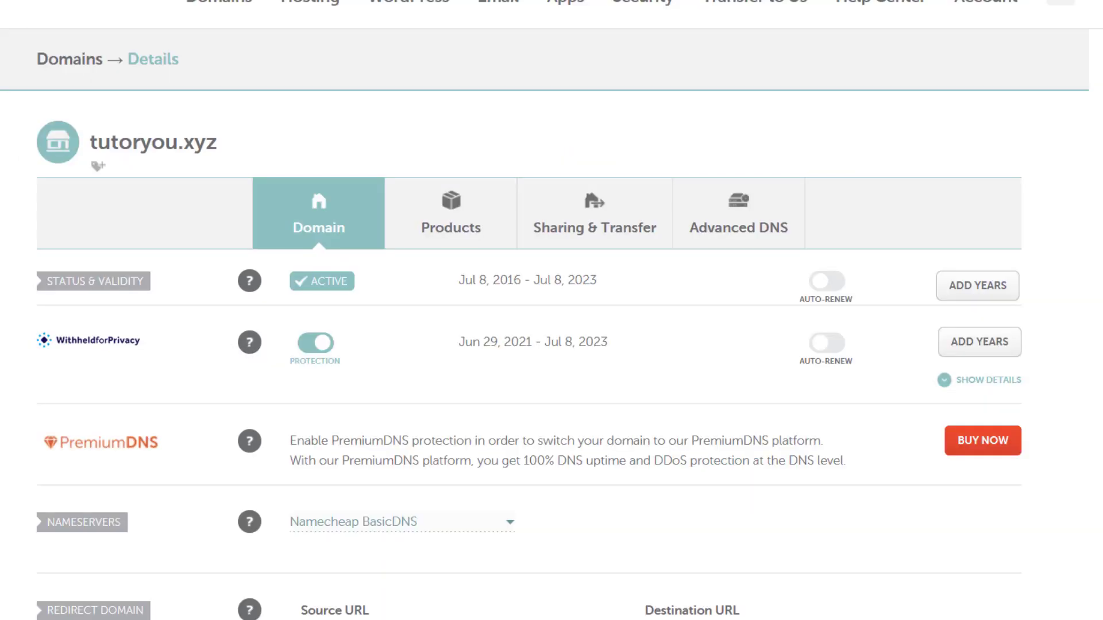
{"action": "left_click", "coordinate": [413, 12]}
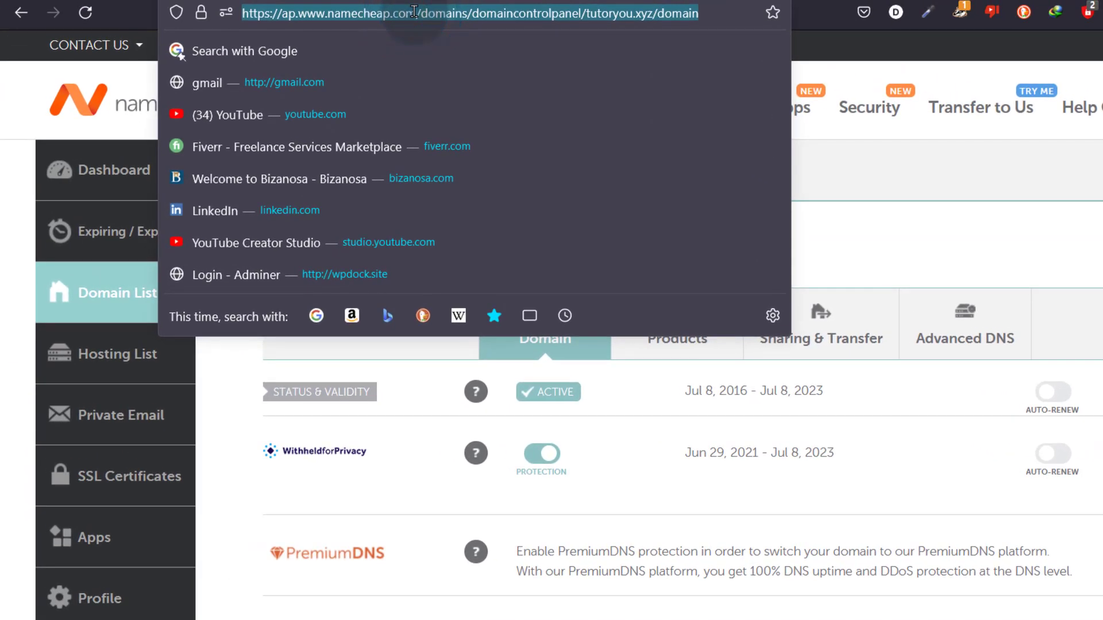
{"action": "type", "text": "bizanosa.com/easywp"}
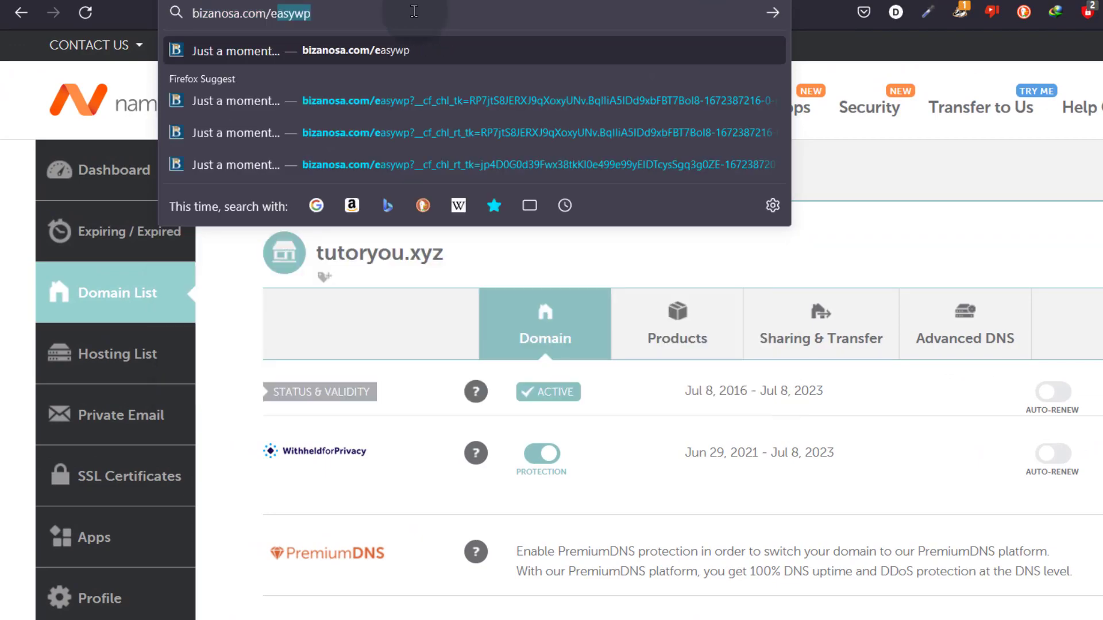
{"action": "key", "text": "Return"}
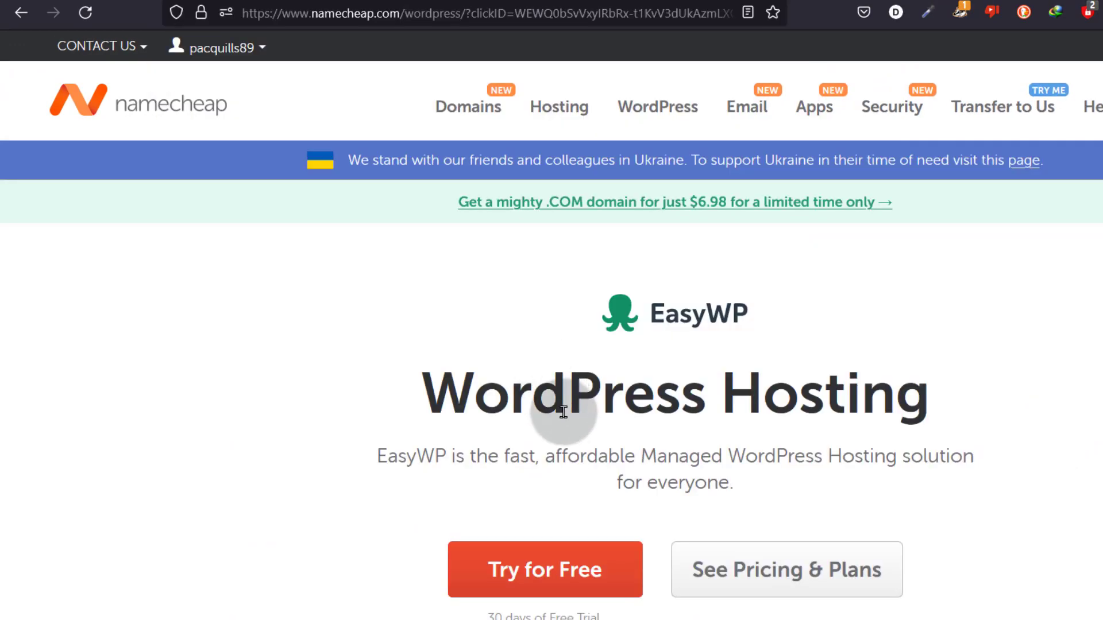
{"action": "scroll", "coordinate": [561, 405], "scroll_direction": "down", "scroll_amount": 2}
{"action": "left_click", "coordinate": [784, 479]}
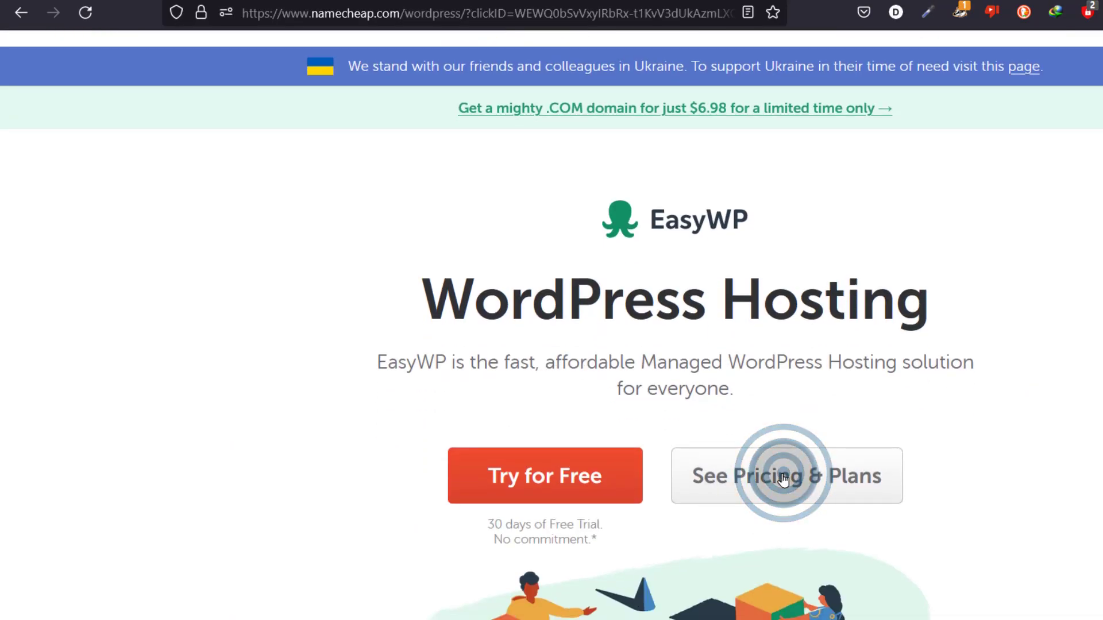
{"action": "scroll", "coordinate": [460, 517], "scroll_direction": "down", "scroll_amount": 5}
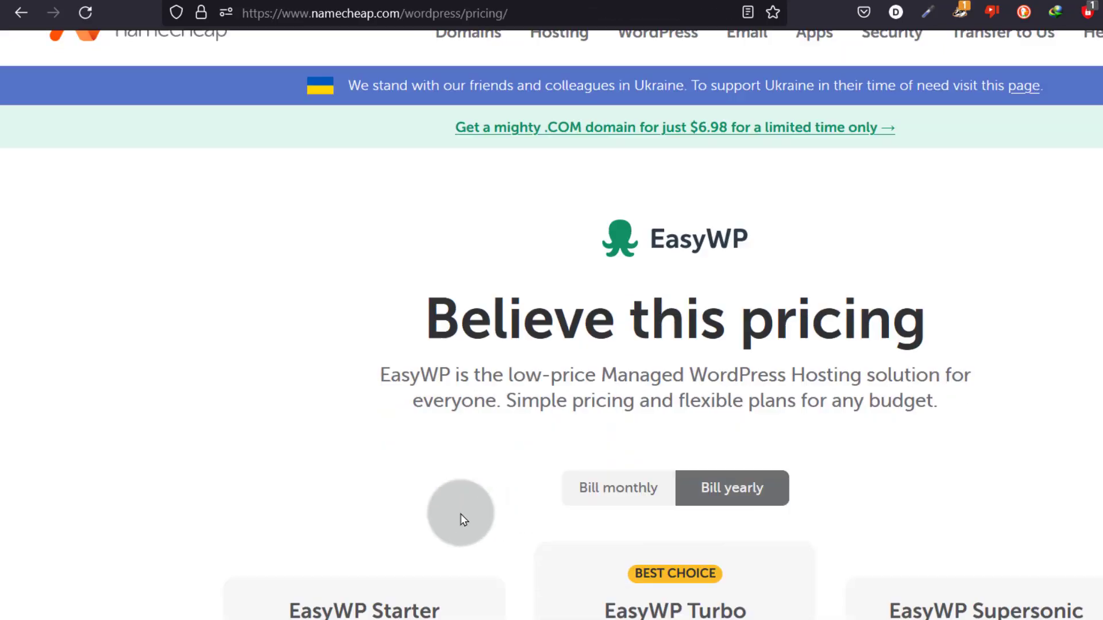
Choose monthly billing and start the free trial of the EasyWP Starter plan
{"action": "left_click", "coordinate": [626, 180]}
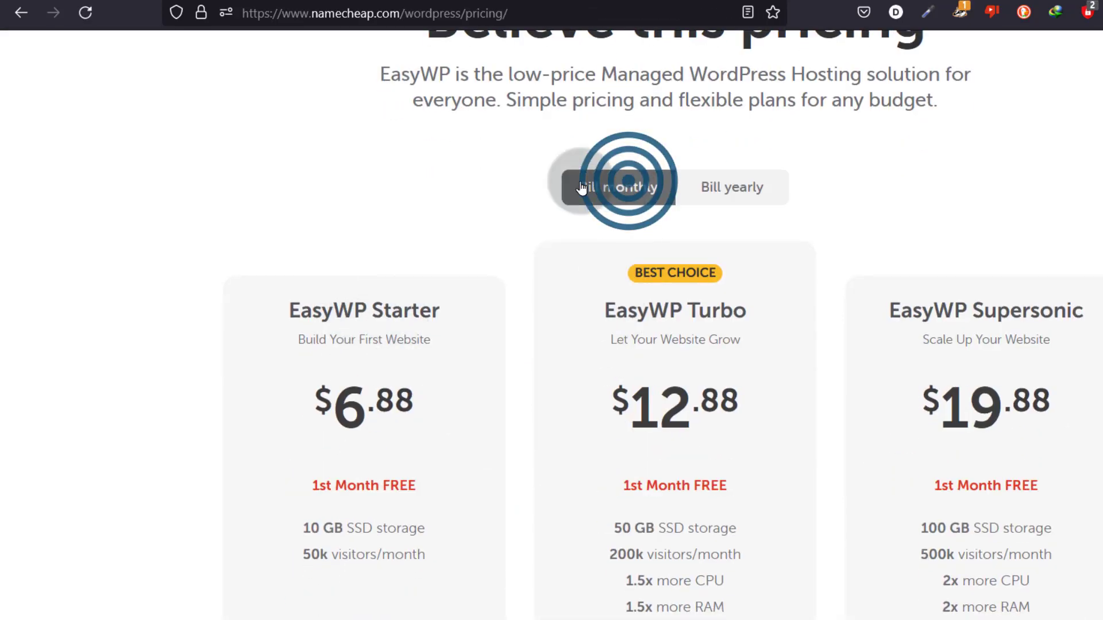
{"action": "scroll", "coordinate": [436, 609], "scroll_direction": "down", "scroll_amount": 3}
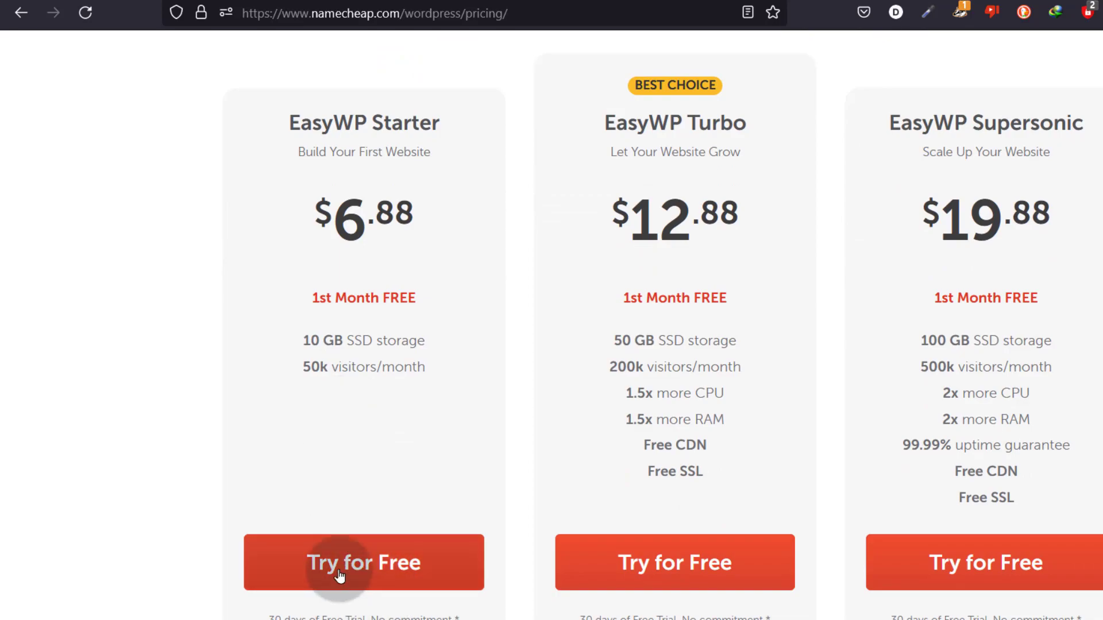
{"action": "left_click", "coordinate": [338, 561]}
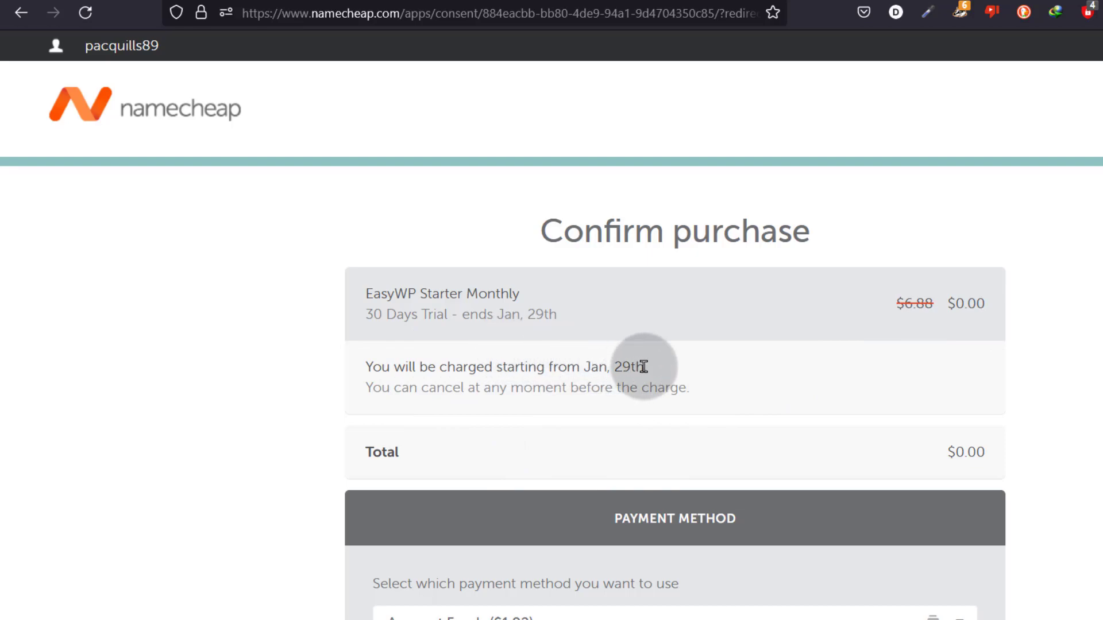
Try to add a PayPal account as the payment method and confirm the EasyWP Starter Monthly trial purchase
{"action": "scroll", "coordinate": [699, 416], "scroll_direction": "down", "scroll_amount": 3}
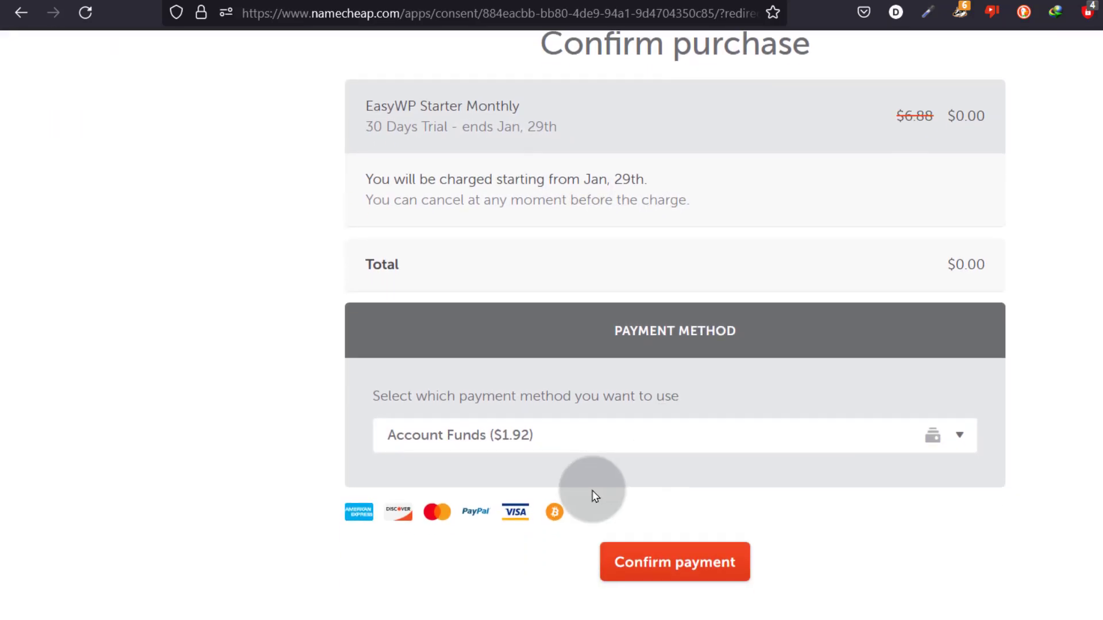
{"action": "left_click", "coordinate": [559, 447]}
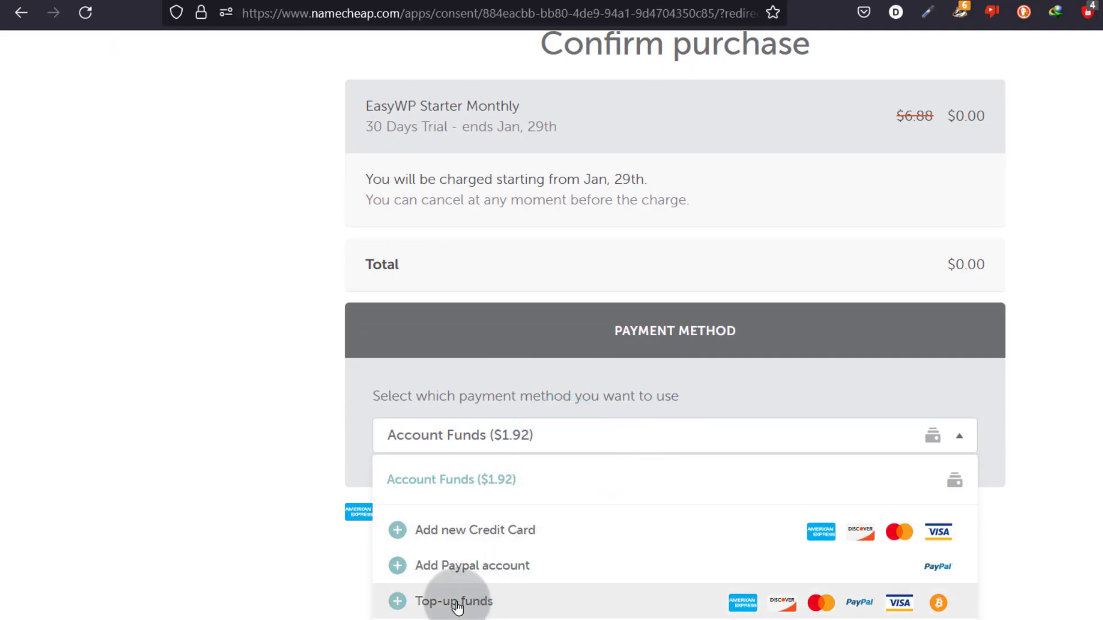
{"action": "left_click", "coordinate": [474, 568]}
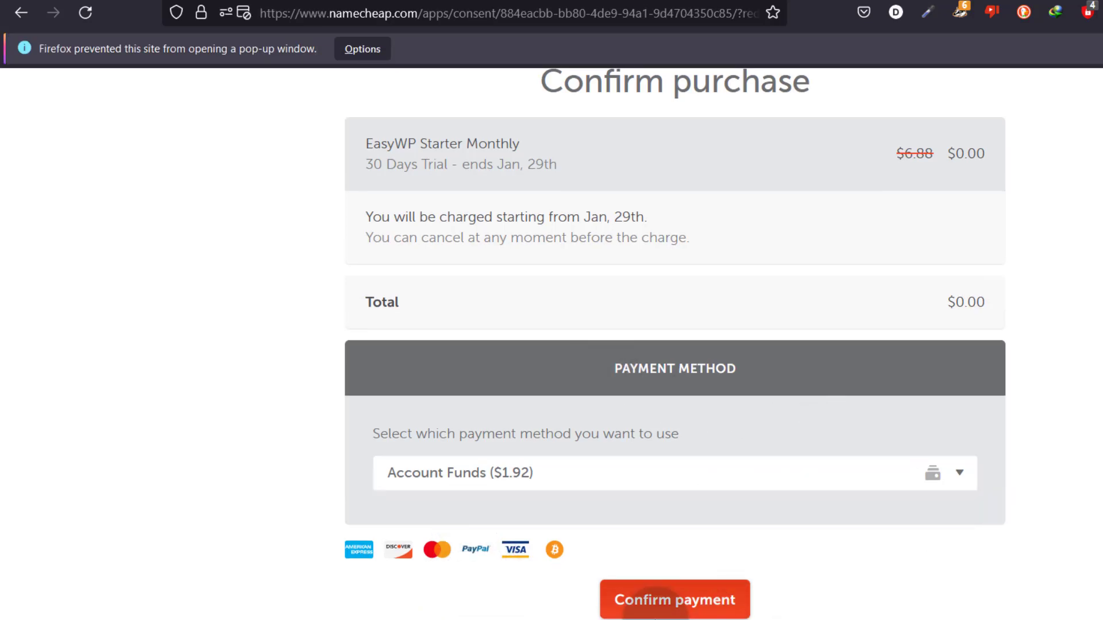
{"action": "left_click", "coordinate": [505, 475]}
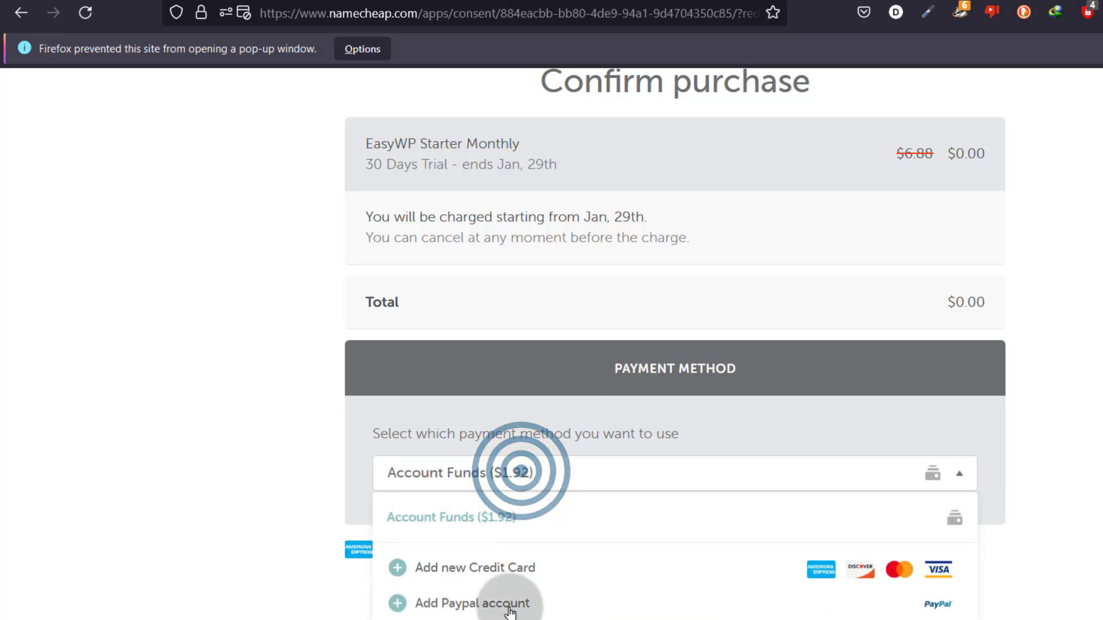
{"action": "left_click", "coordinate": [476, 611]}
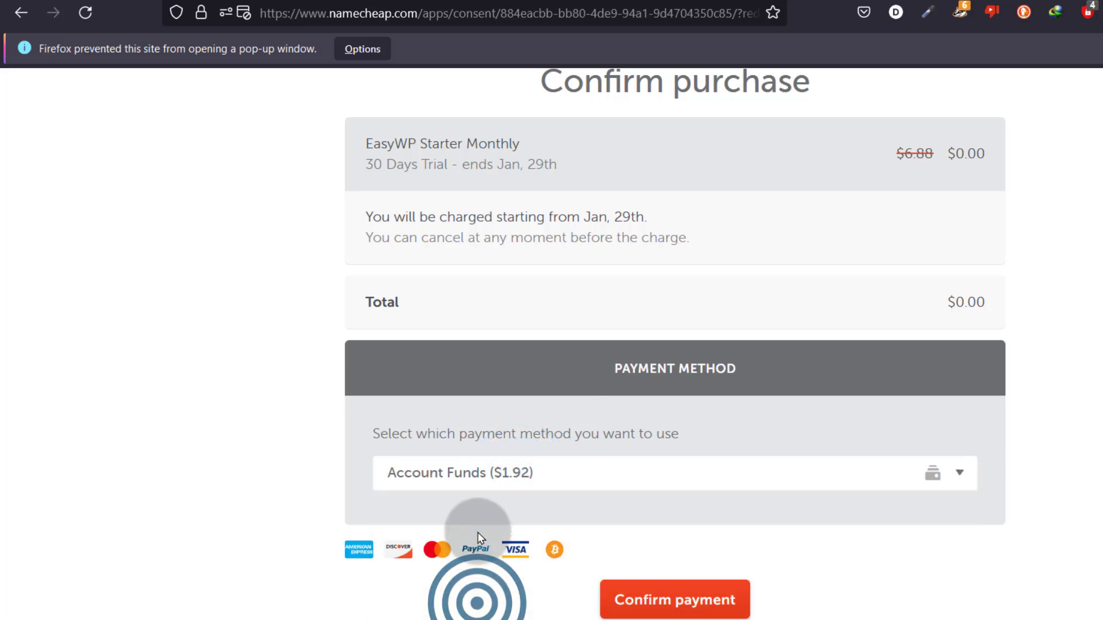
{"action": "left_click", "coordinate": [482, 470]}
{"action": "left_click", "coordinate": [686, 603]}
{"action": "left_click", "coordinate": [689, 604]}
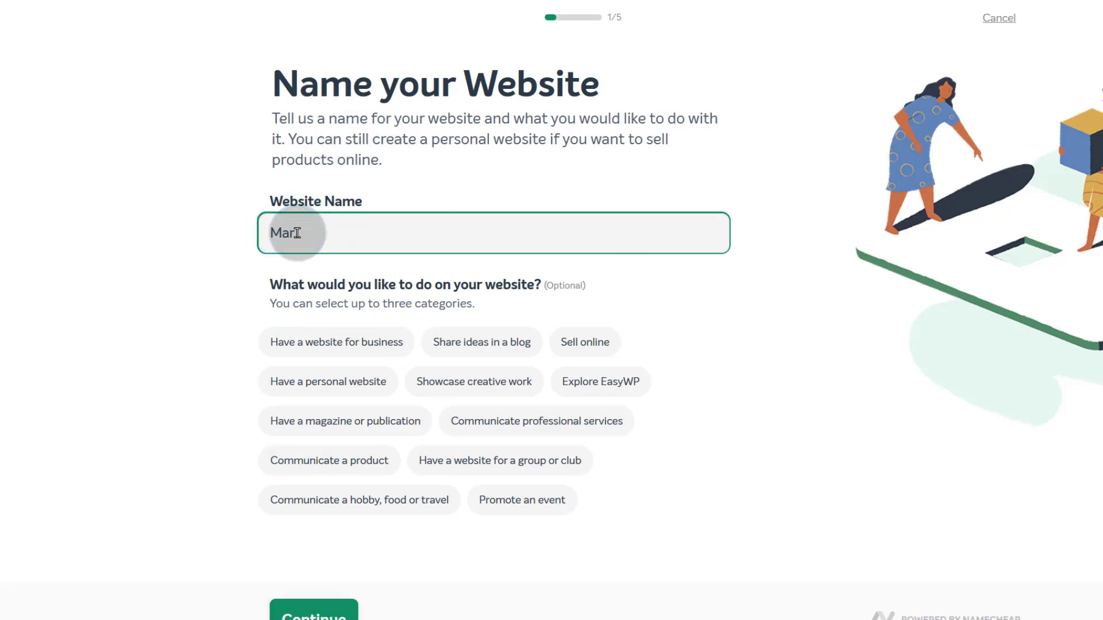
Name the website Marketing Blog and continue without choosing any website categories
{"action": "type", "text": "Blog"}
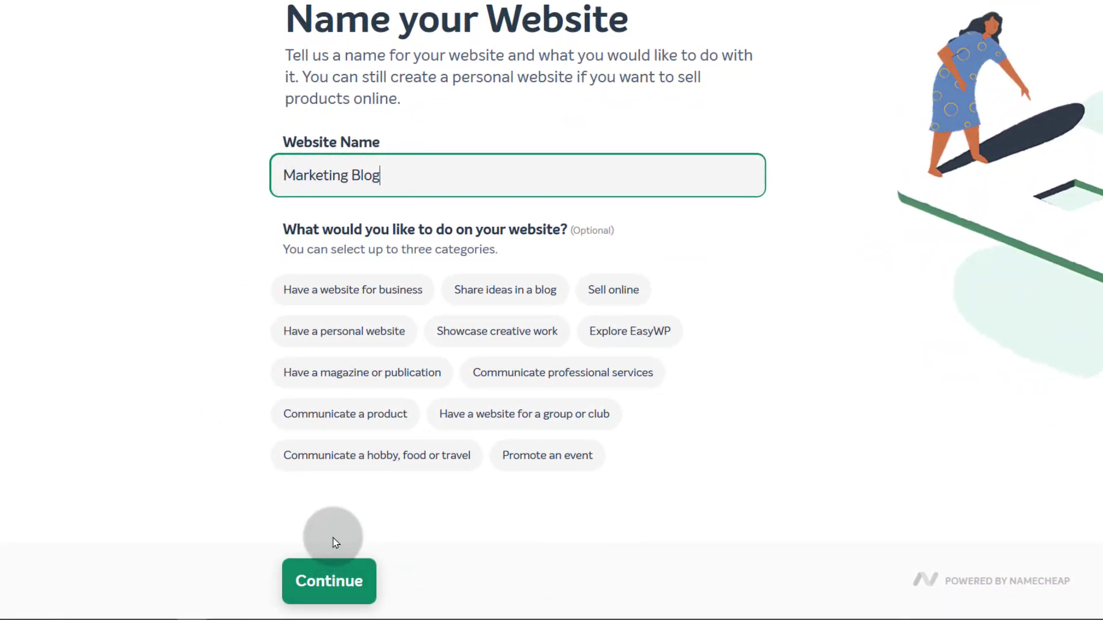
{"action": "left_click", "coordinate": [317, 583]}
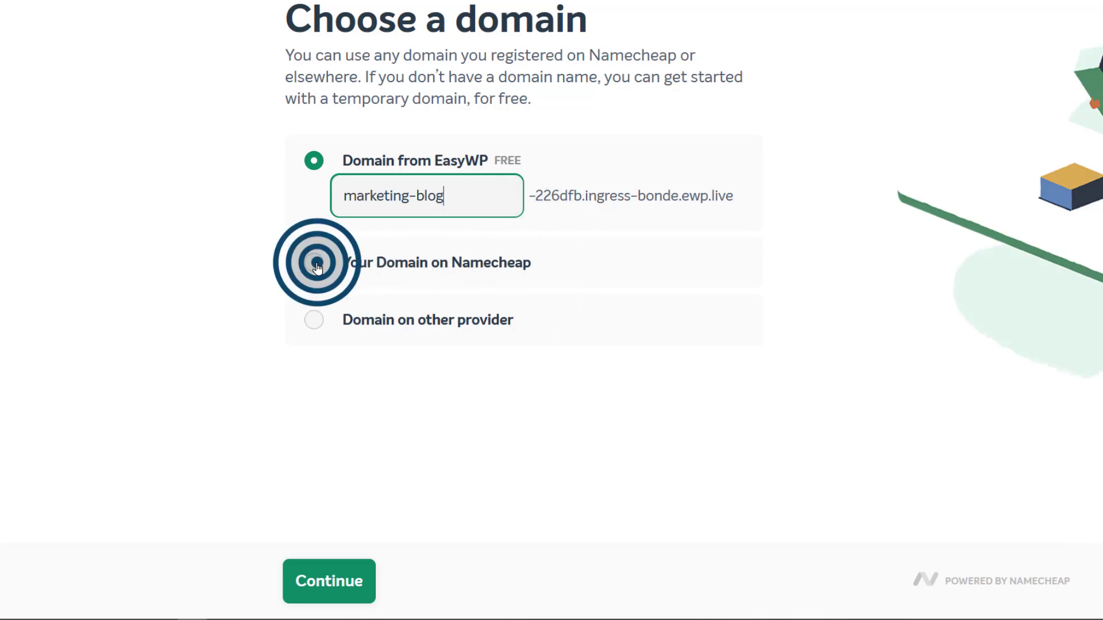
Review the Namecheap and other-provider domain options, choose the Namecheap domain tutoryou.xyz for the website, and continue
{"action": "left_click", "coordinate": [315, 263]}
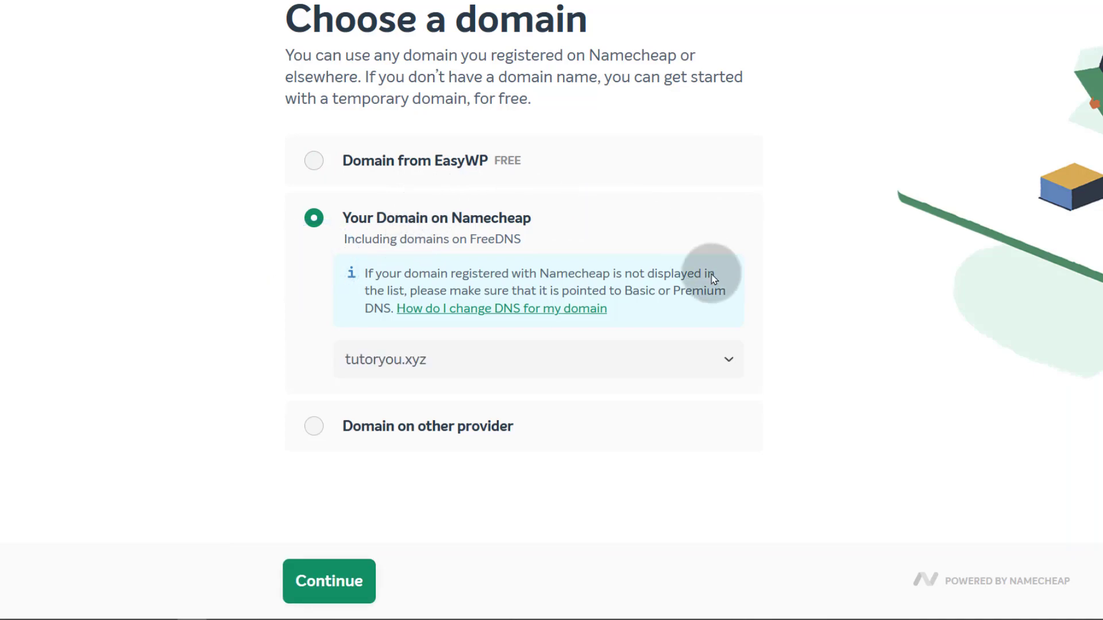
{"action": "left_click", "coordinate": [730, 362]}
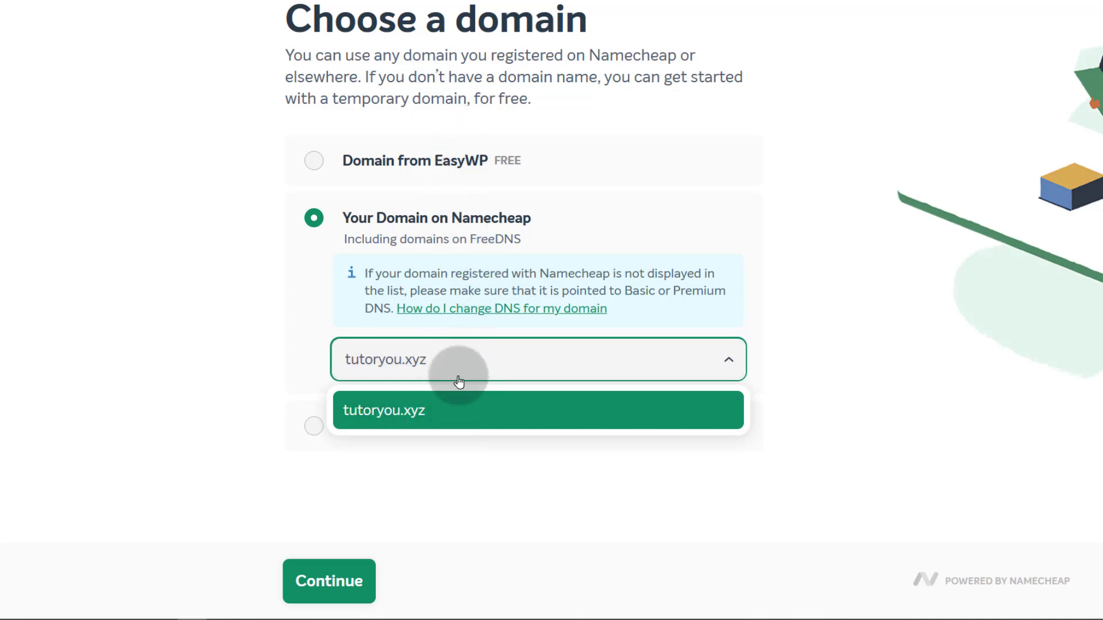
{"action": "left_click", "coordinate": [313, 363]}
{"action": "left_click", "coordinate": [417, 363]}
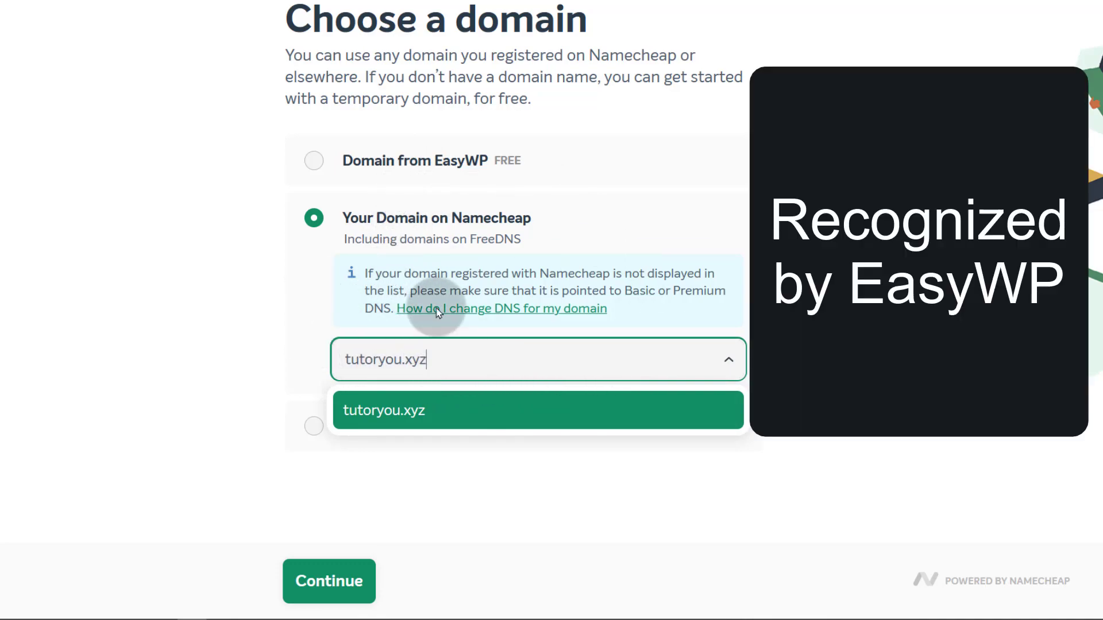
{"action": "left_click", "coordinate": [276, 351]}
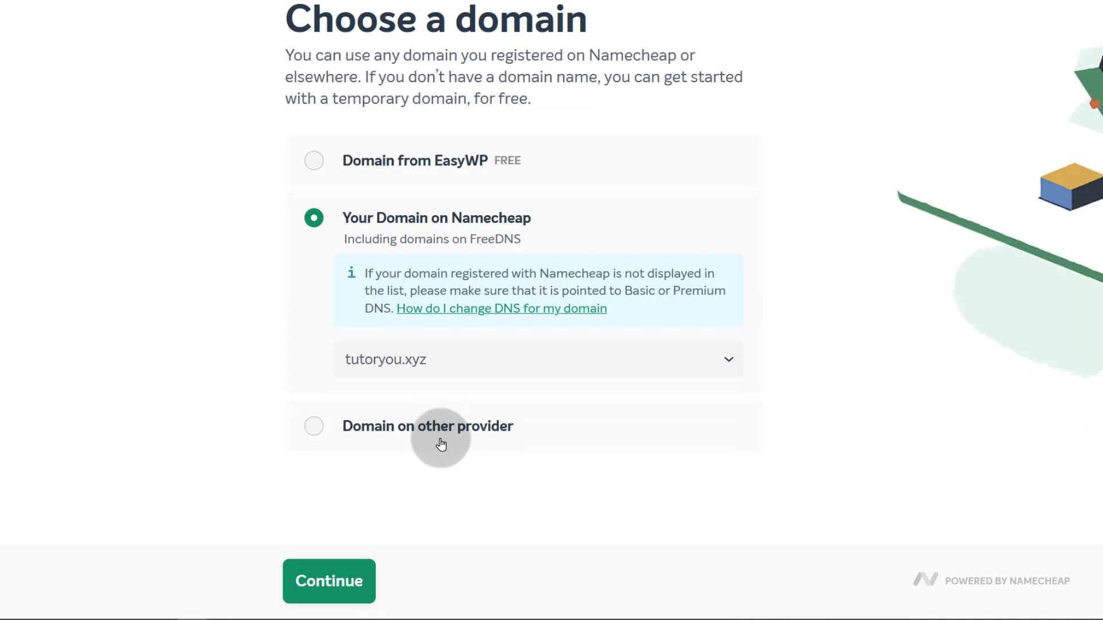
{"action": "left_click", "coordinate": [319, 427]}
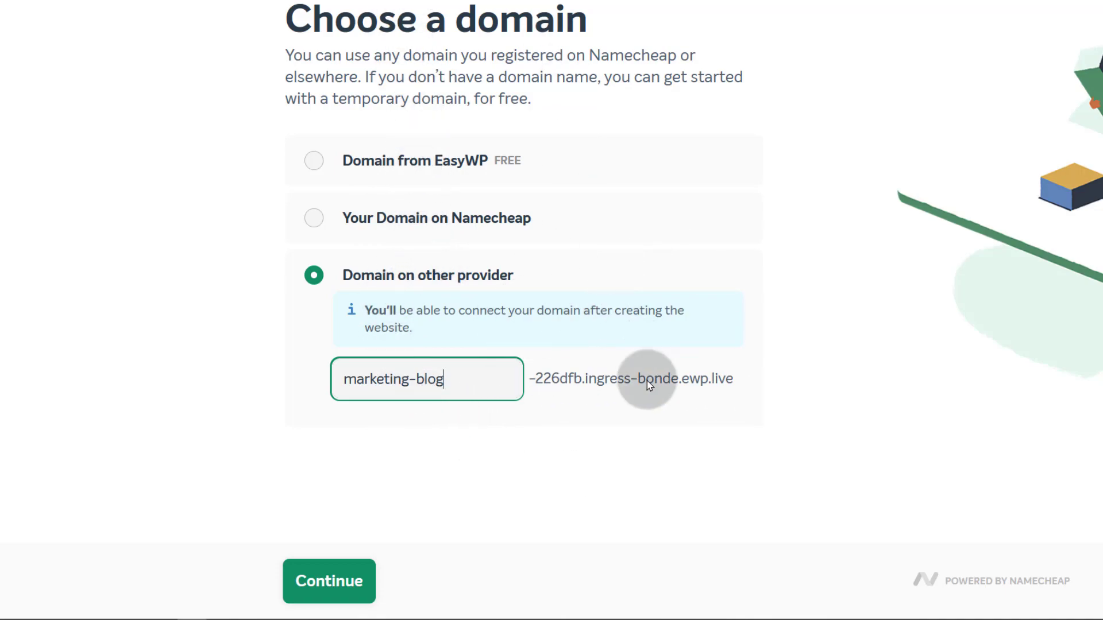
{"action": "left_click", "coordinate": [339, 217]}
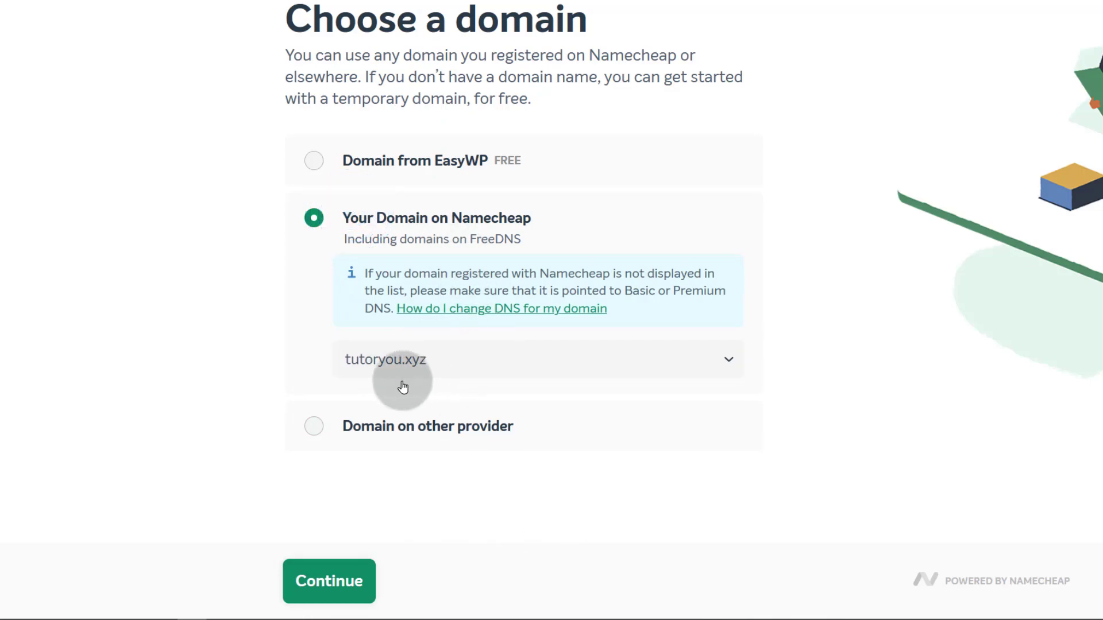
{"action": "left_click", "coordinate": [338, 592]}
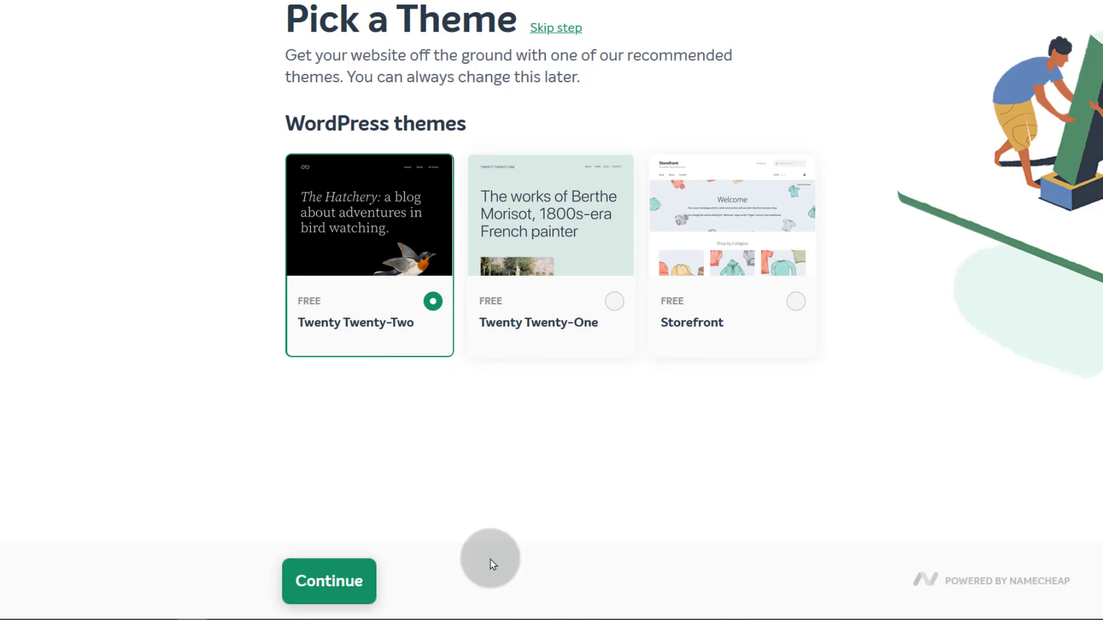
Accept the Twenty Twenty-Two theme and select the Yoast SEO and ShortPixel Image Optimizer plugins for the website
{"action": "left_click", "coordinate": [333, 578]}
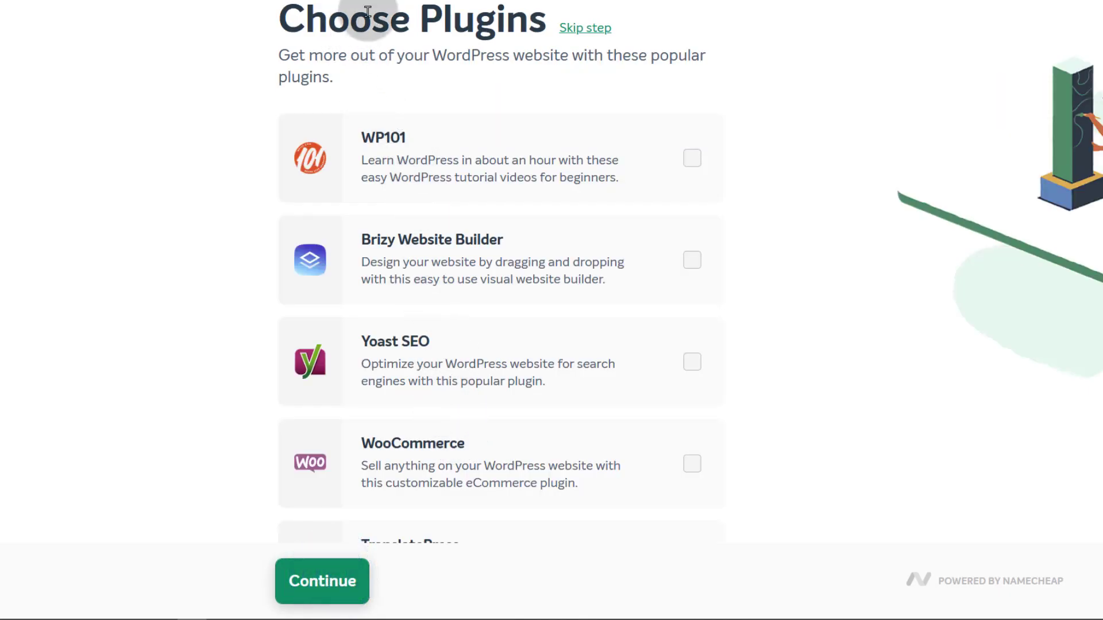
{"action": "scroll", "coordinate": [433, 195], "scroll_direction": "down", "scroll_amount": 3}
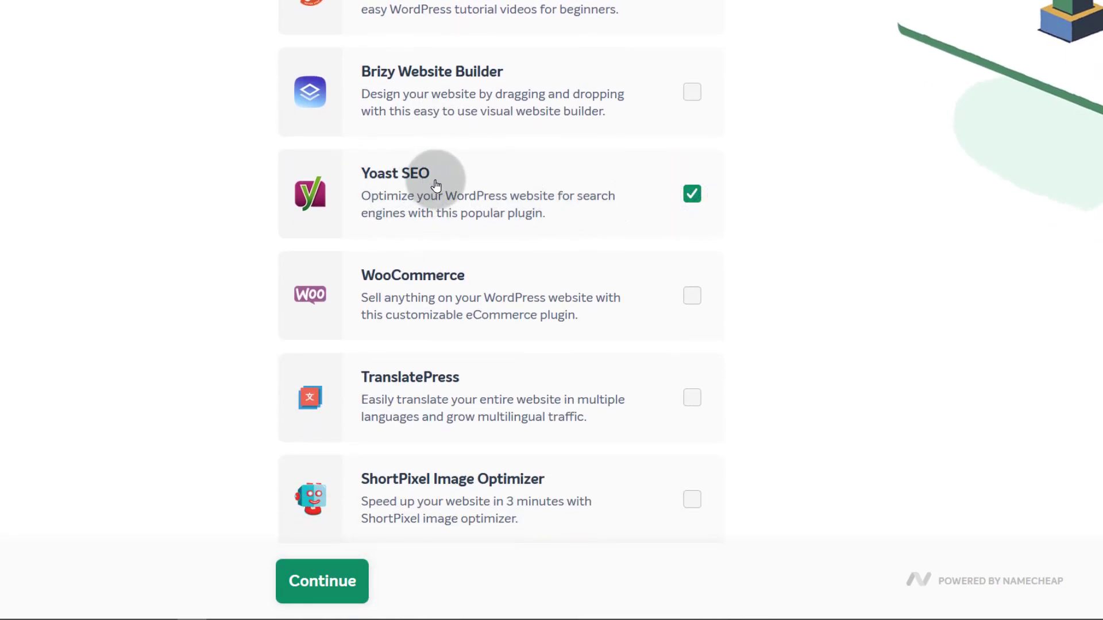
{"action": "scroll", "coordinate": [520, 242], "scroll_direction": "down", "scroll_amount": 1}
{"action": "scroll", "coordinate": [553, 284], "scroll_direction": "down", "scroll_amount": 1}
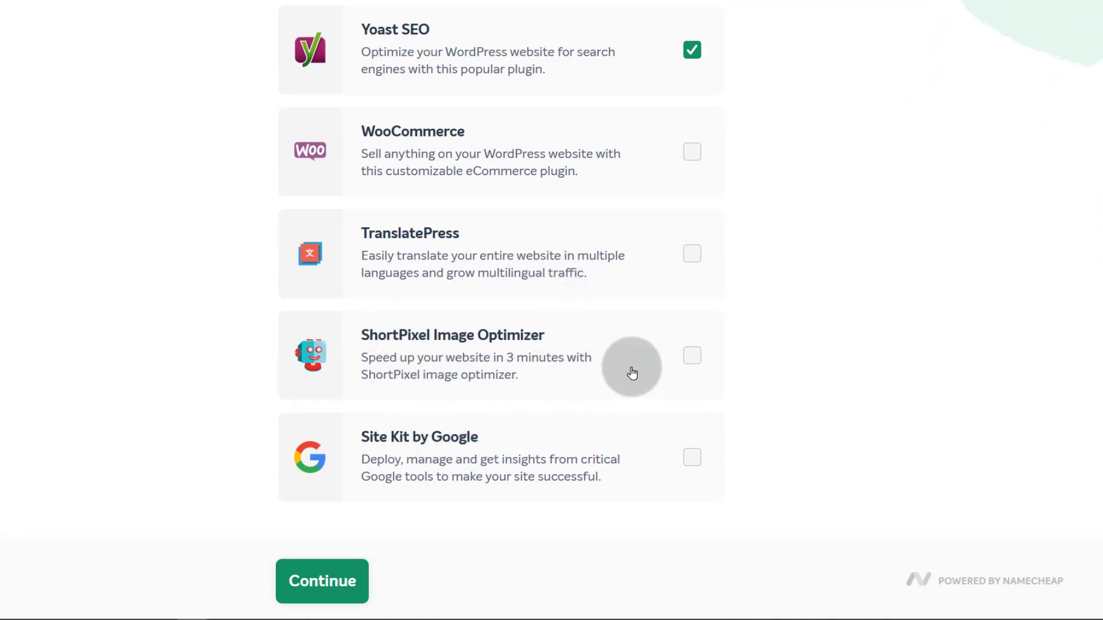
{"action": "left_click", "coordinate": [692, 356]}
{"action": "scroll", "coordinate": [574, 388], "scroll_direction": "up", "scroll_amount": 3}
{"action": "scroll", "coordinate": [563, 389], "scroll_direction": "up", "scroll_amount": 3}
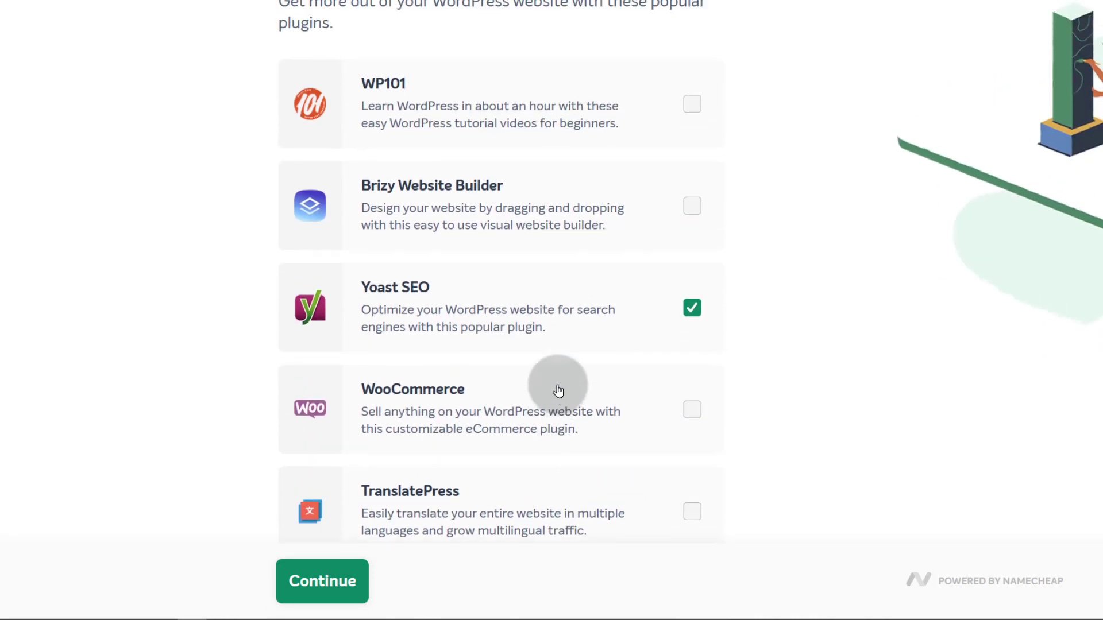
{"action": "scroll", "coordinate": [547, 232], "scroll_direction": "down", "scroll_amount": 5}
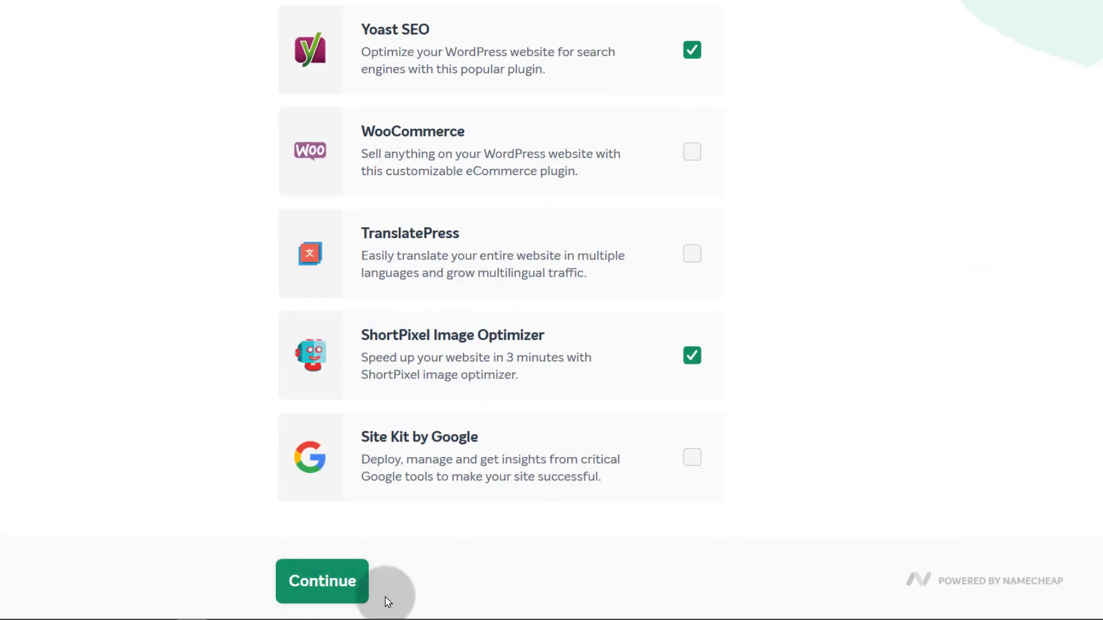
{"action": "left_click", "coordinate": [326, 581]}
{"action": "left_click", "coordinate": [319, 582]}
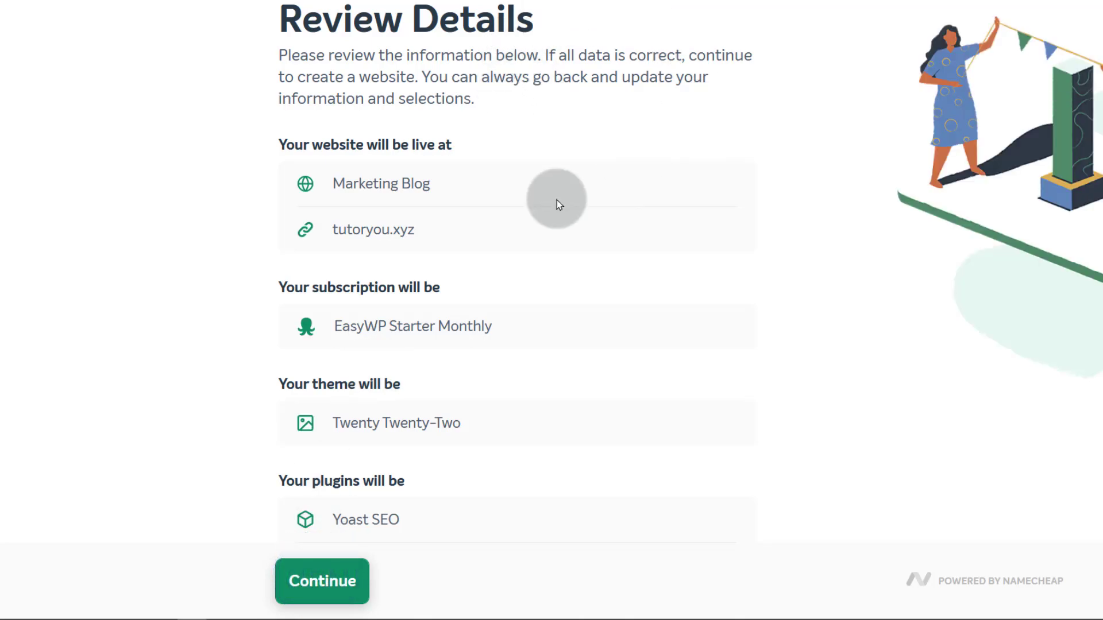
Review the domain, subscription, theme and plugin details of Marketing Blog and create the website
{"action": "double_click", "coordinate": [350, 228]}
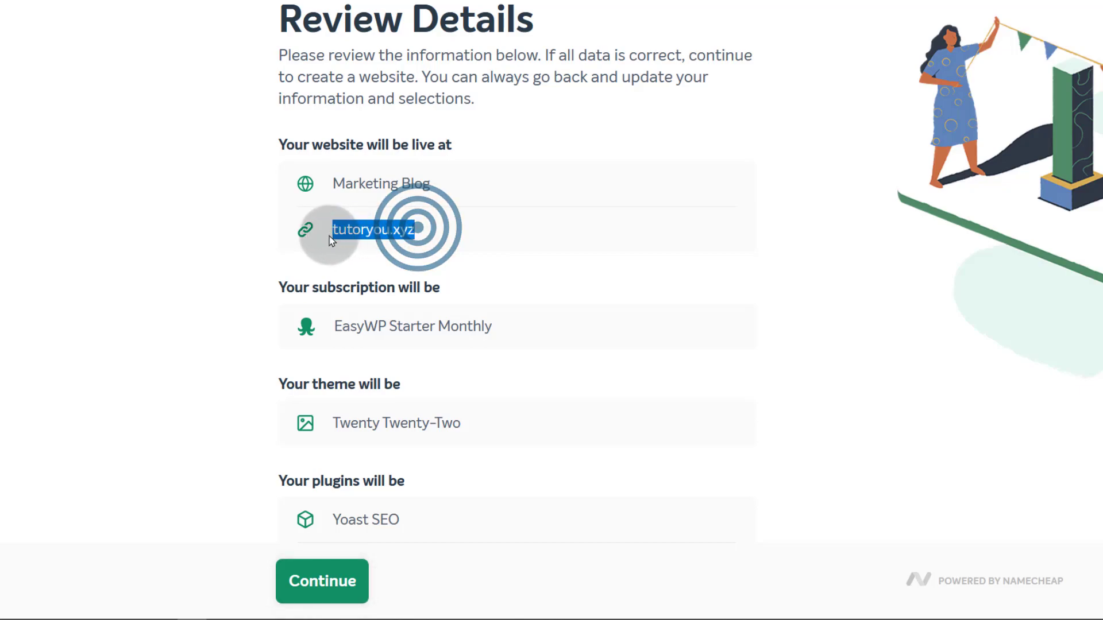
{"action": "left_click", "coordinate": [566, 260]}
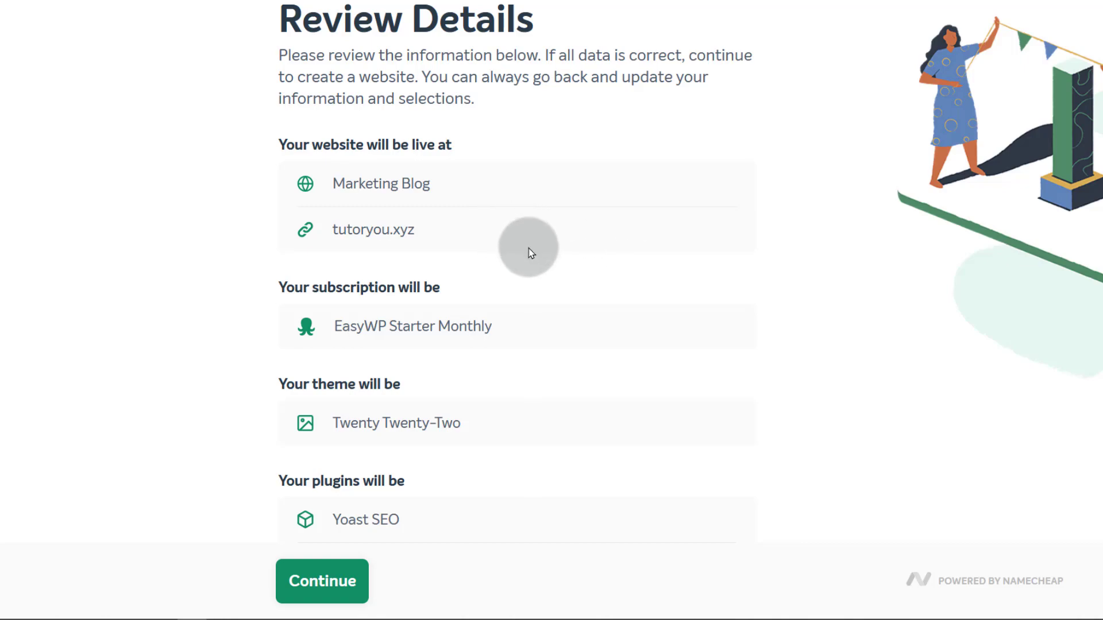
{"action": "scroll", "coordinate": [492, 308], "scroll_direction": "down", "scroll_amount": 2}
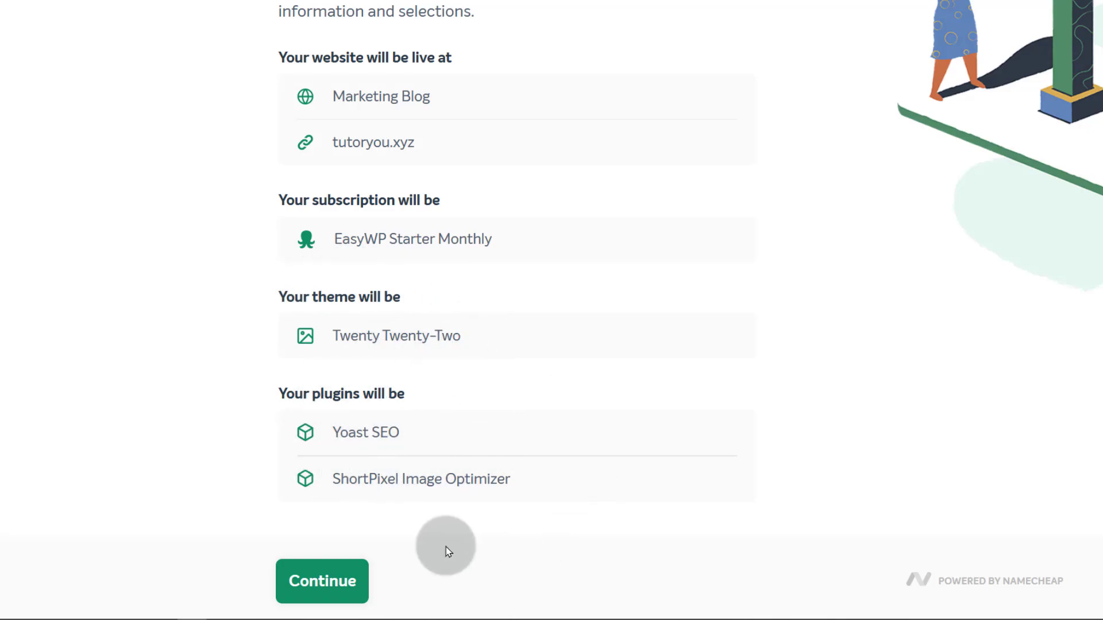
{"action": "left_click", "coordinate": [325, 582]}
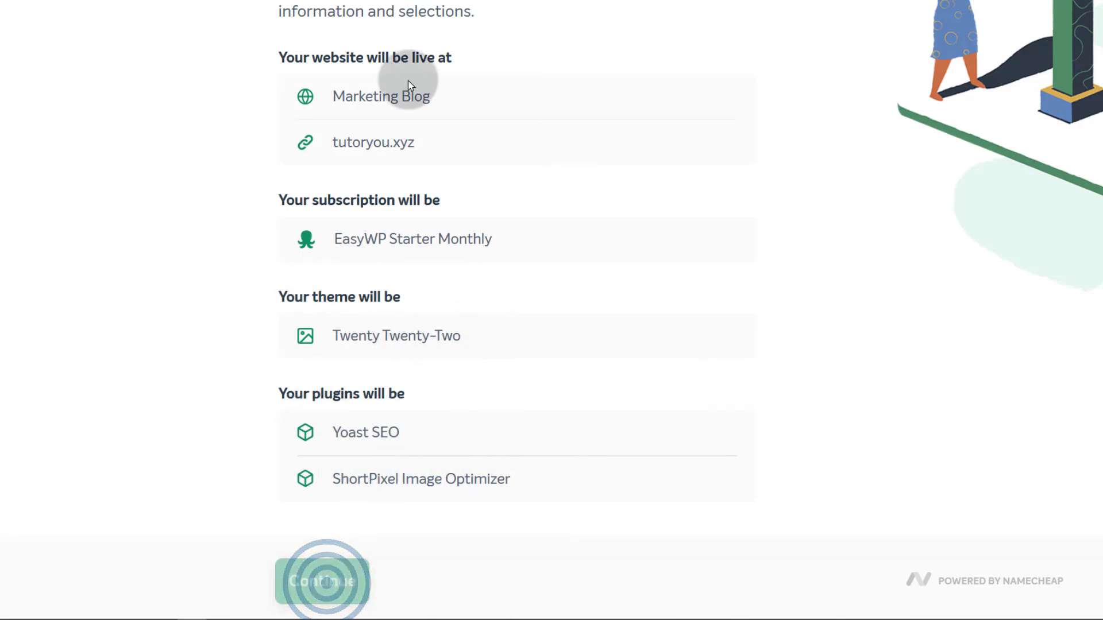
{"action": "scroll", "coordinate": [396, 382], "scroll_direction": "up", "scroll_amount": 2}
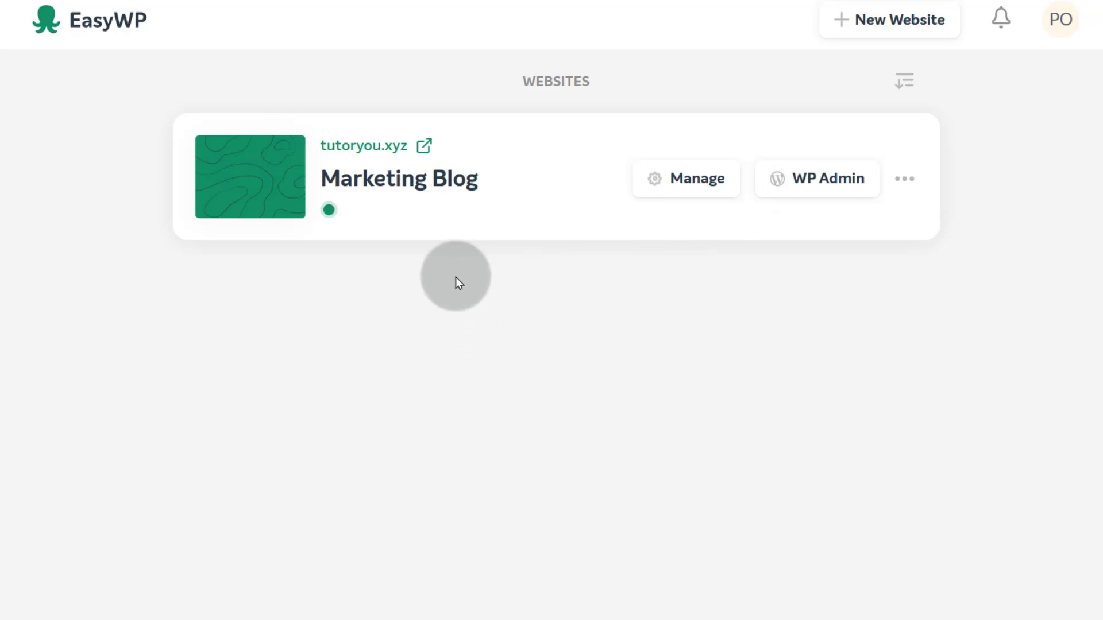
{"action": "left_click", "coordinate": [362, 150]}
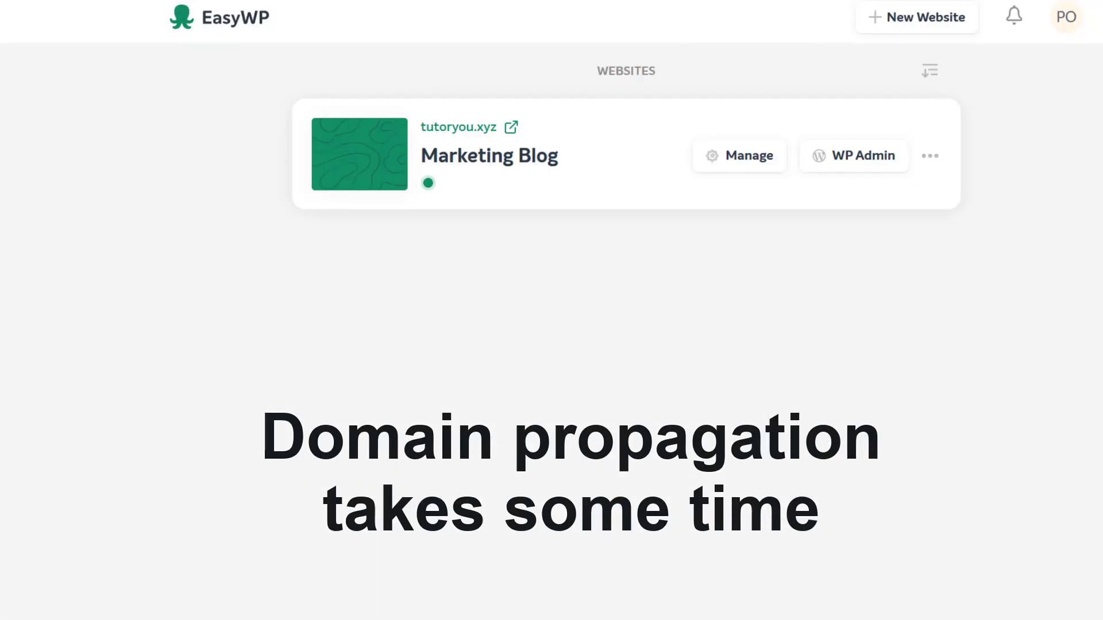
{"action": "double_click", "coordinate": [422, 126]}
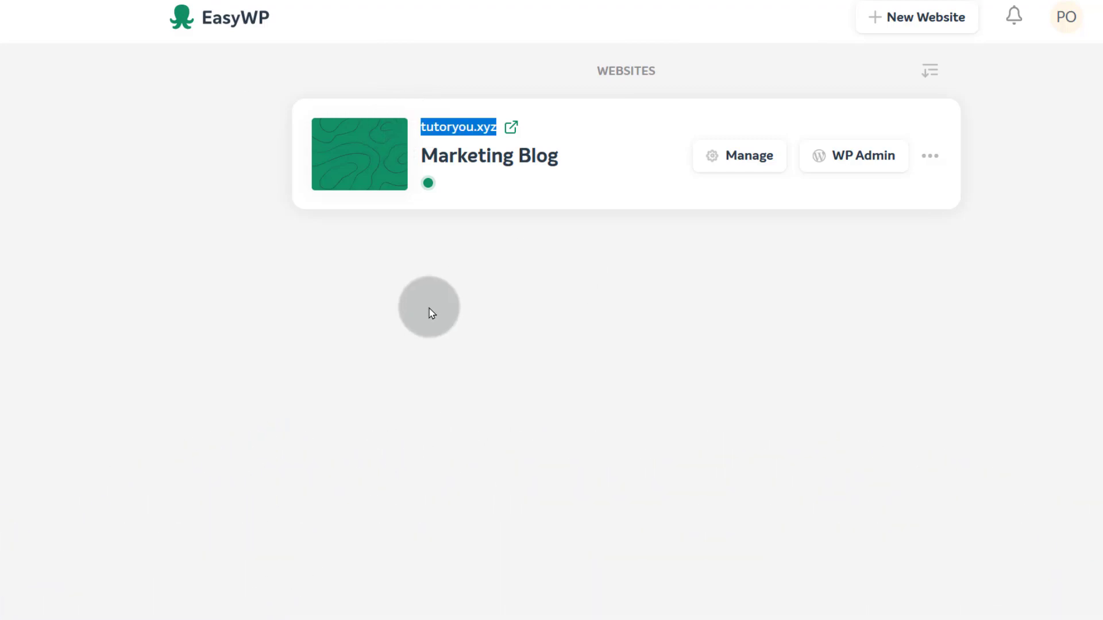
{"action": "left_click", "coordinate": [432, 313]}
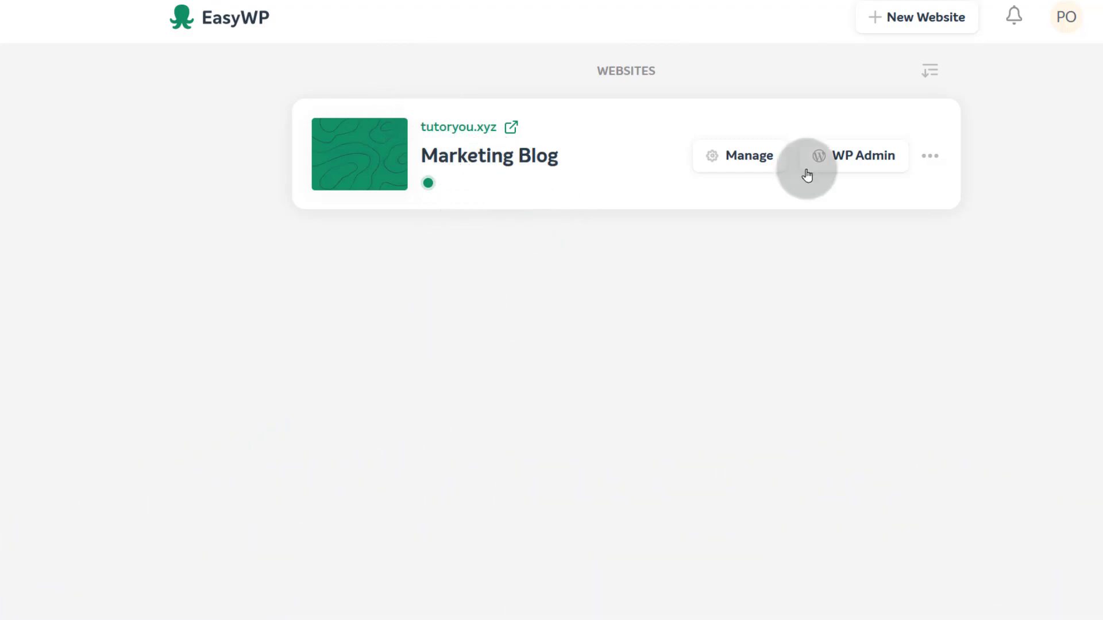
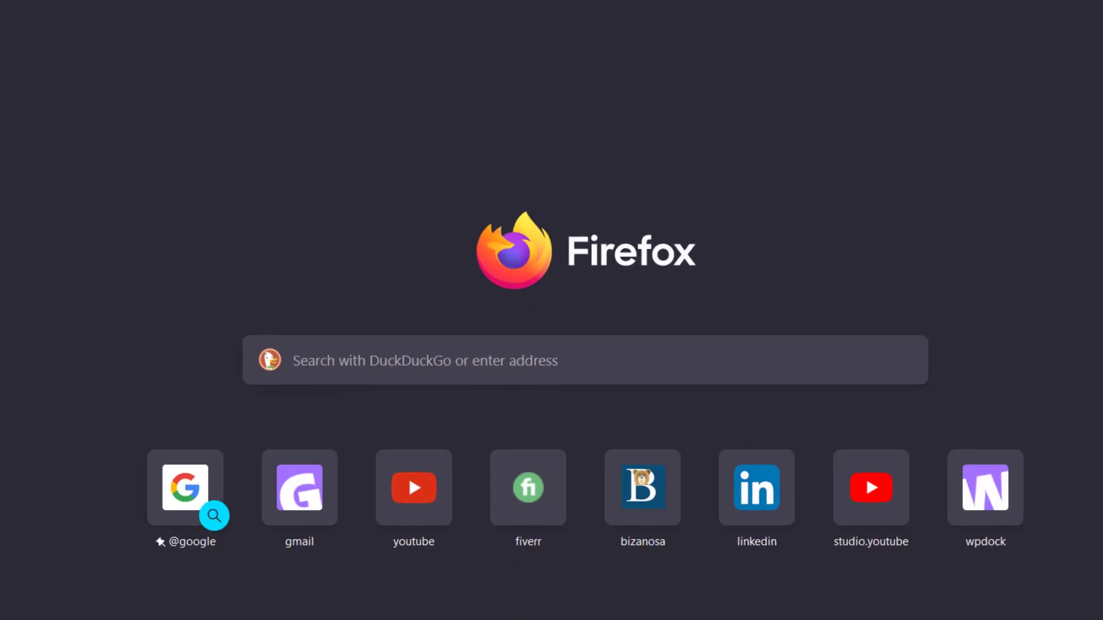
{"action": "key", "text": "ctrl+l"}
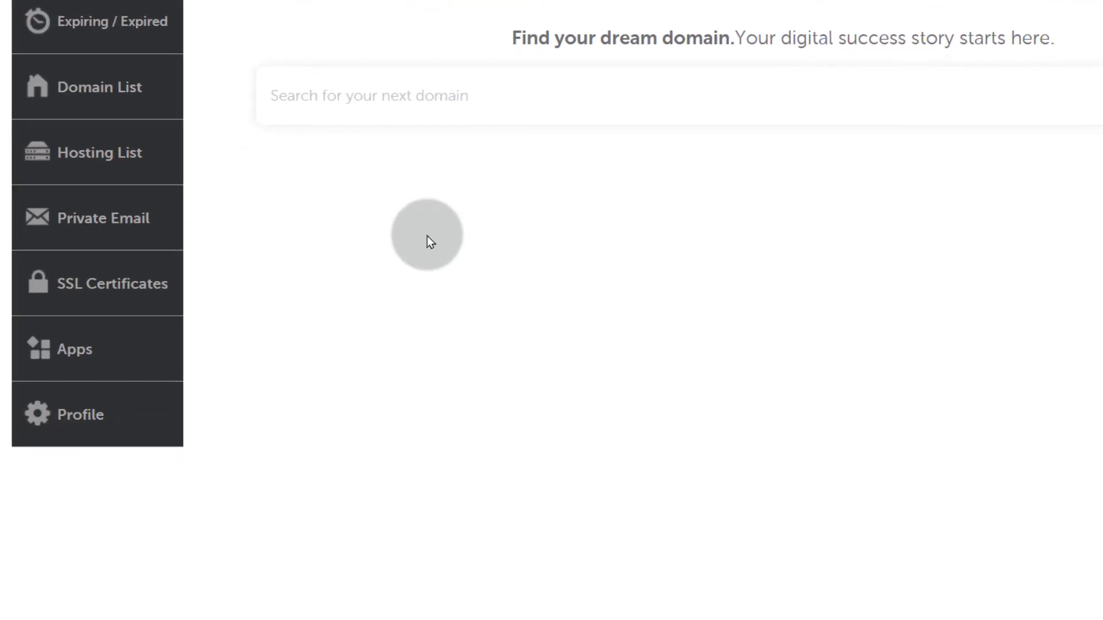
{"action": "scroll", "coordinate": [426, 239], "scroll_direction": "down", "scroll_amount": 1}
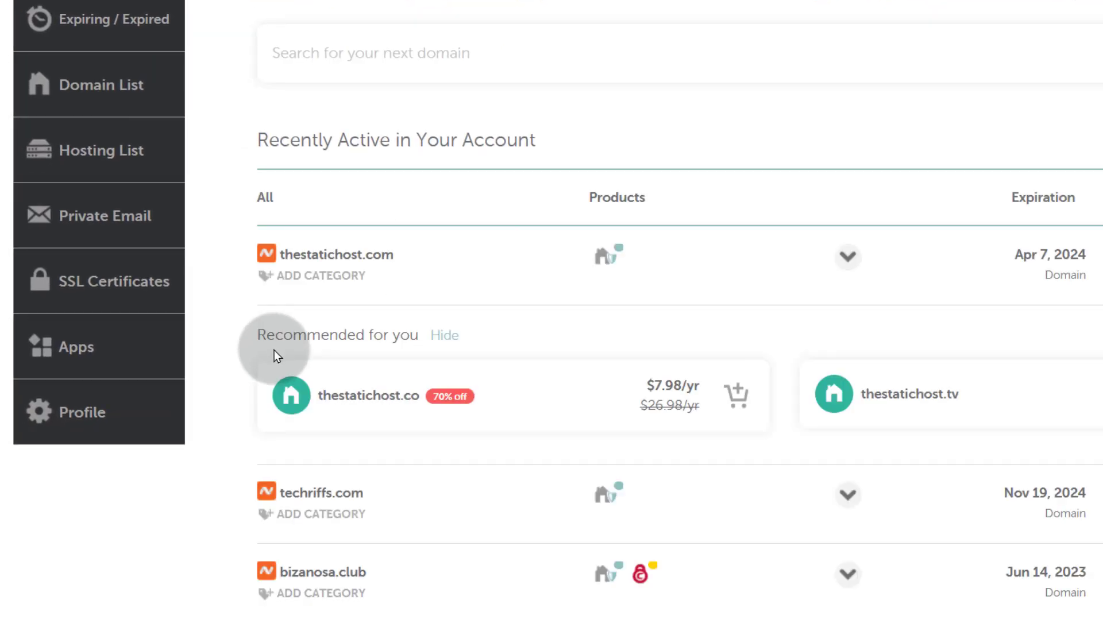
{"action": "left_click", "coordinate": [124, 343]}
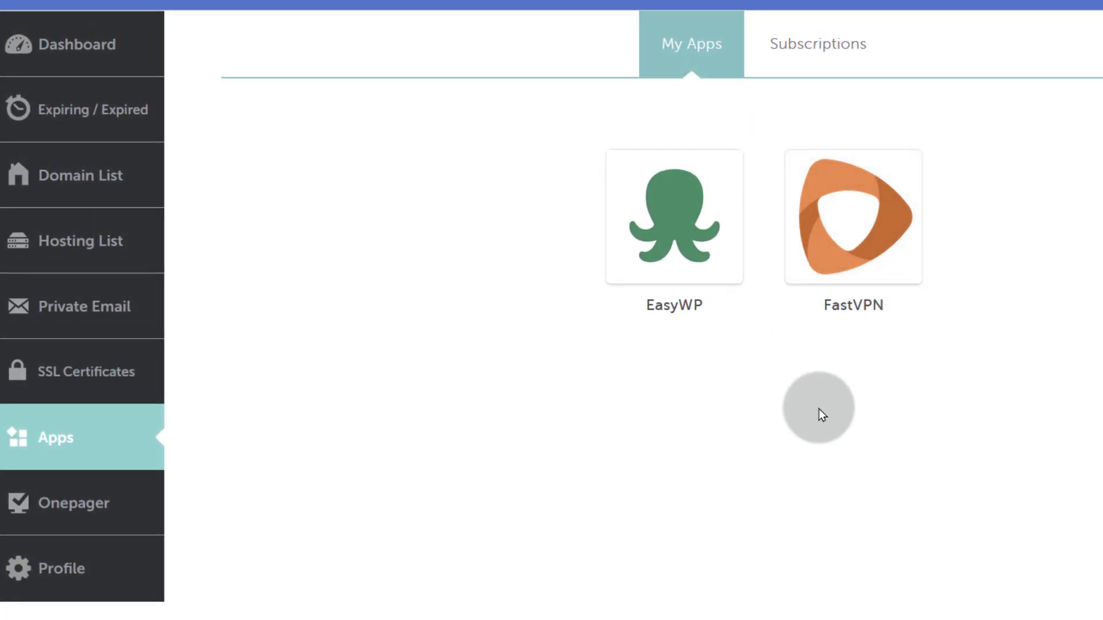
{"action": "left_click", "coordinate": [671, 241]}
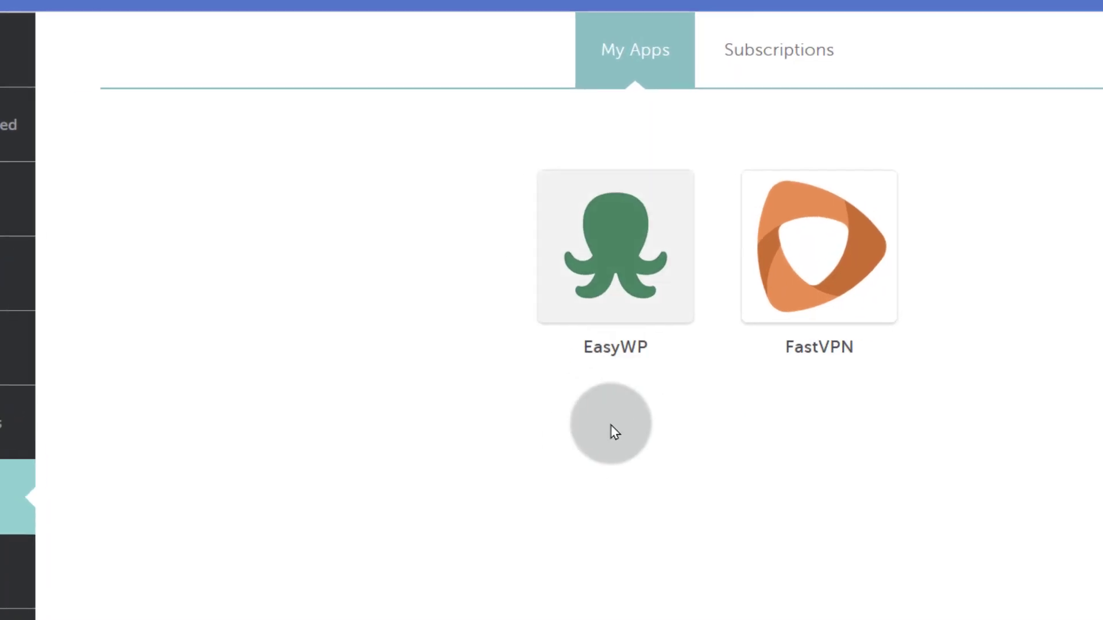
{"action": "left_click", "coordinate": [681, 47]}
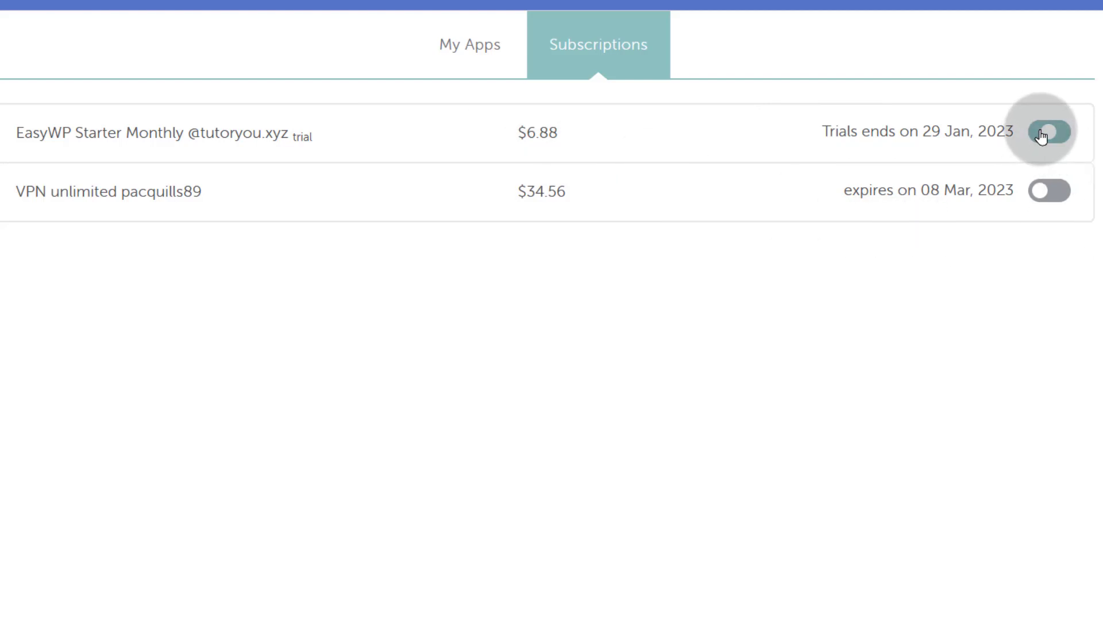
{"action": "left_click", "coordinate": [1058, 137]}
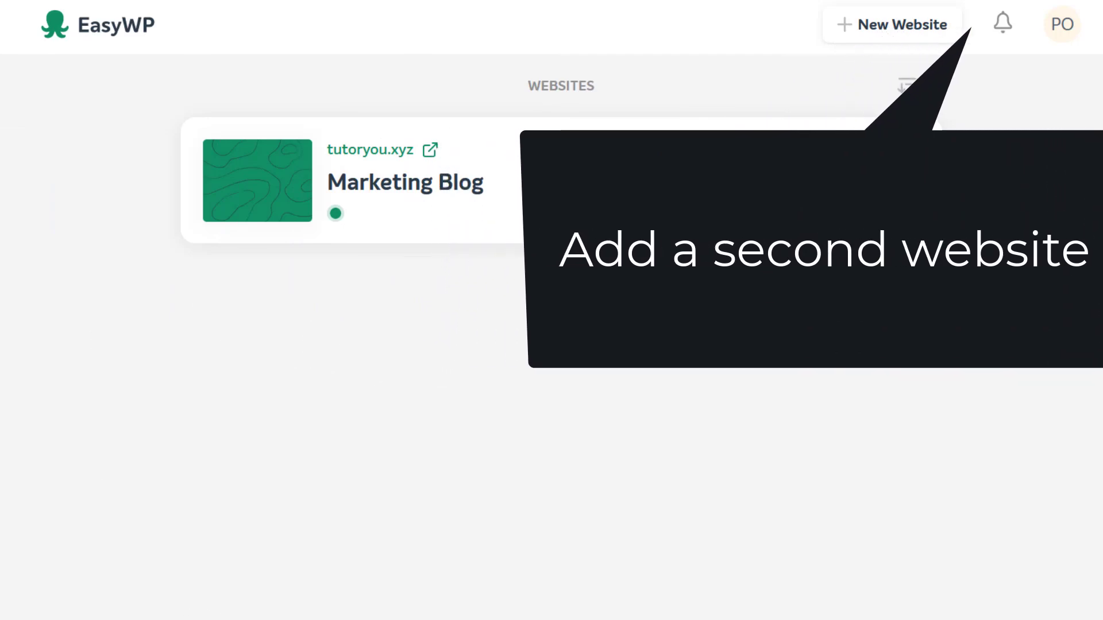
View the form for adding a second website without creating one, and check the additional options for Marketing Blog
{"action": "left_click", "coordinate": [868, 27]}
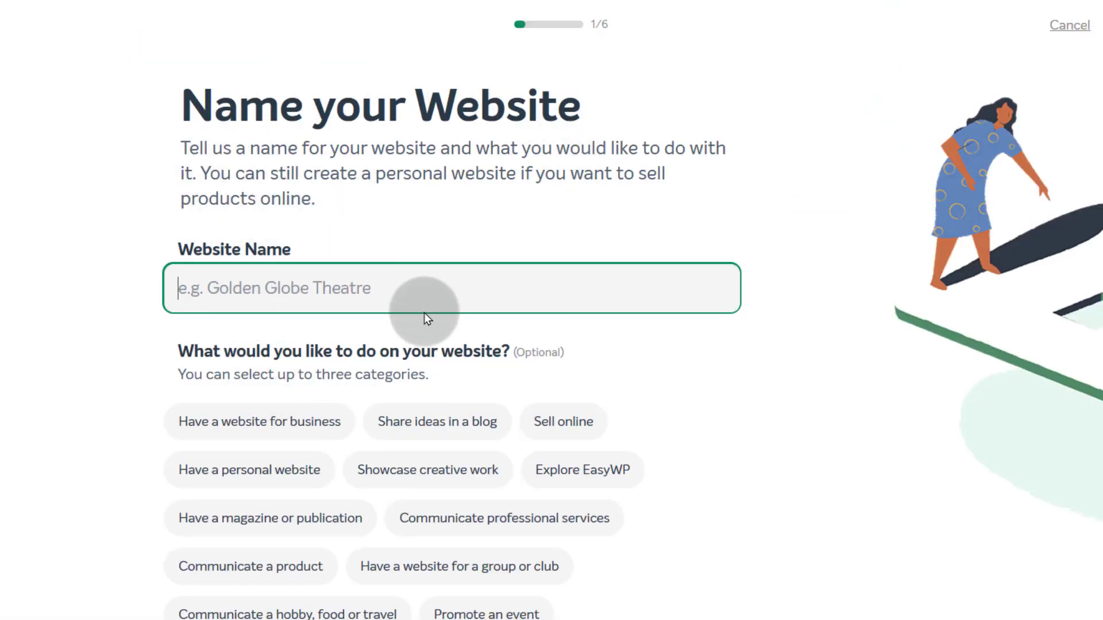
{"action": "left_click", "coordinate": [1080, 29]}
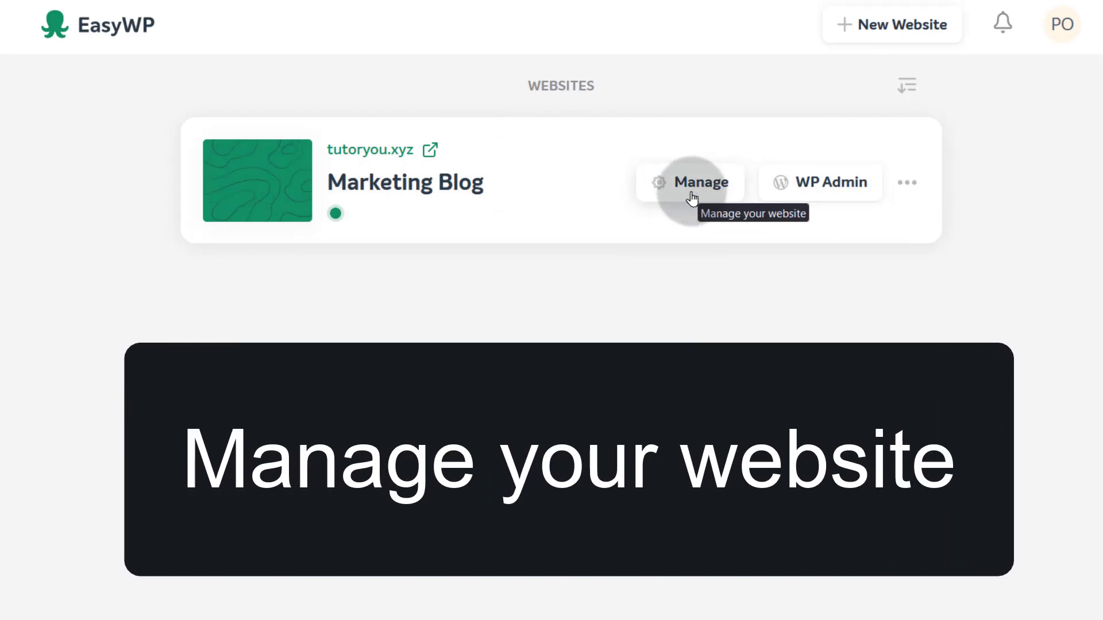
{"action": "left_click", "coordinate": [906, 182]}
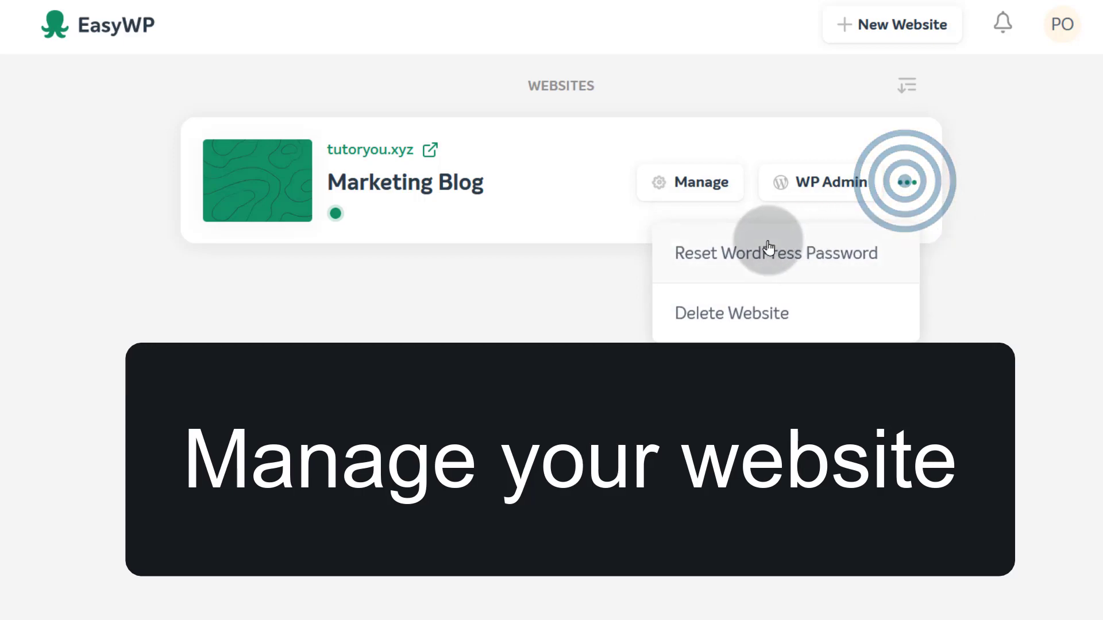
{"action": "left_click", "coordinate": [483, 246]}
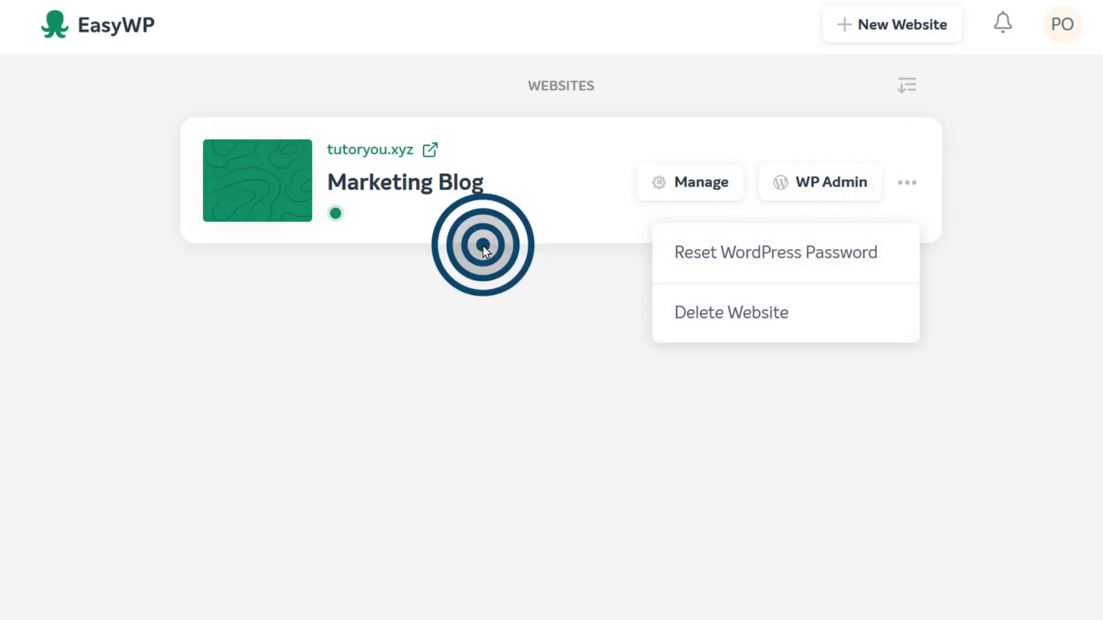
Open the management page of Marketing Blog, try its WordPress admin link, check the address that loads, and close that page
{"action": "left_click", "coordinate": [690, 182]}
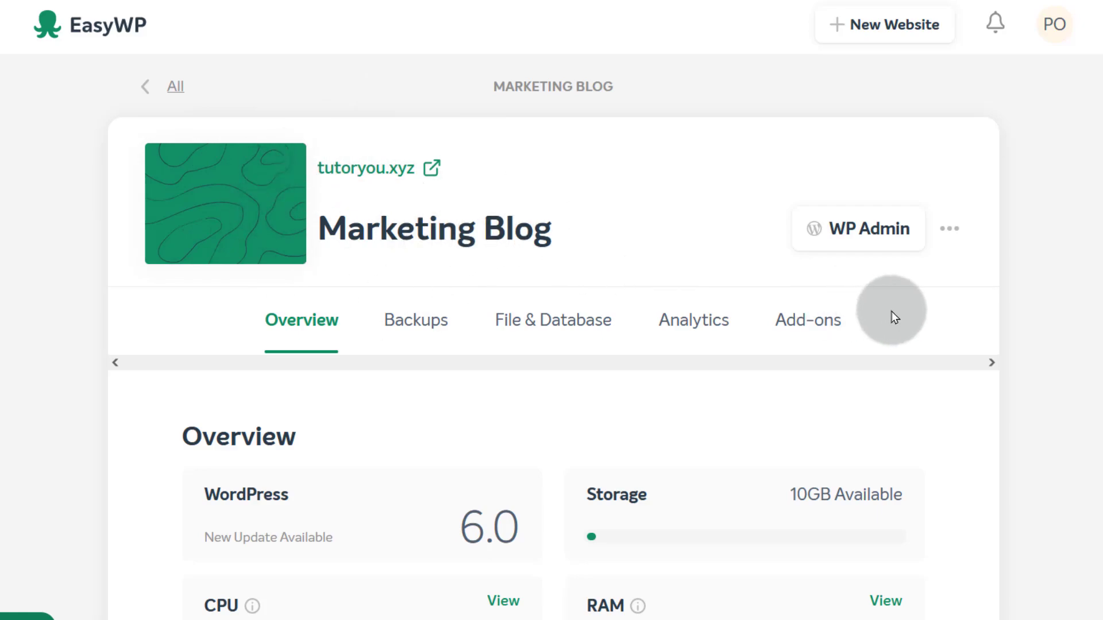
{"action": "scroll", "coordinate": [908, 310], "scroll_direction": "down", "scroll_amount": 2}
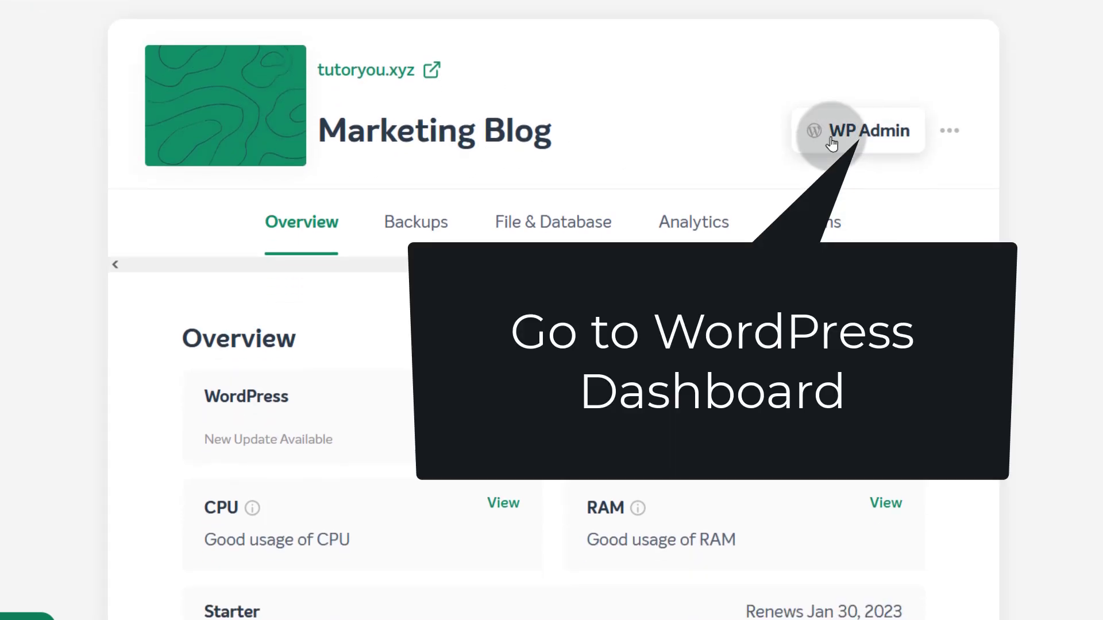
{"action": "left_click", "coordinate": [837, 132]}
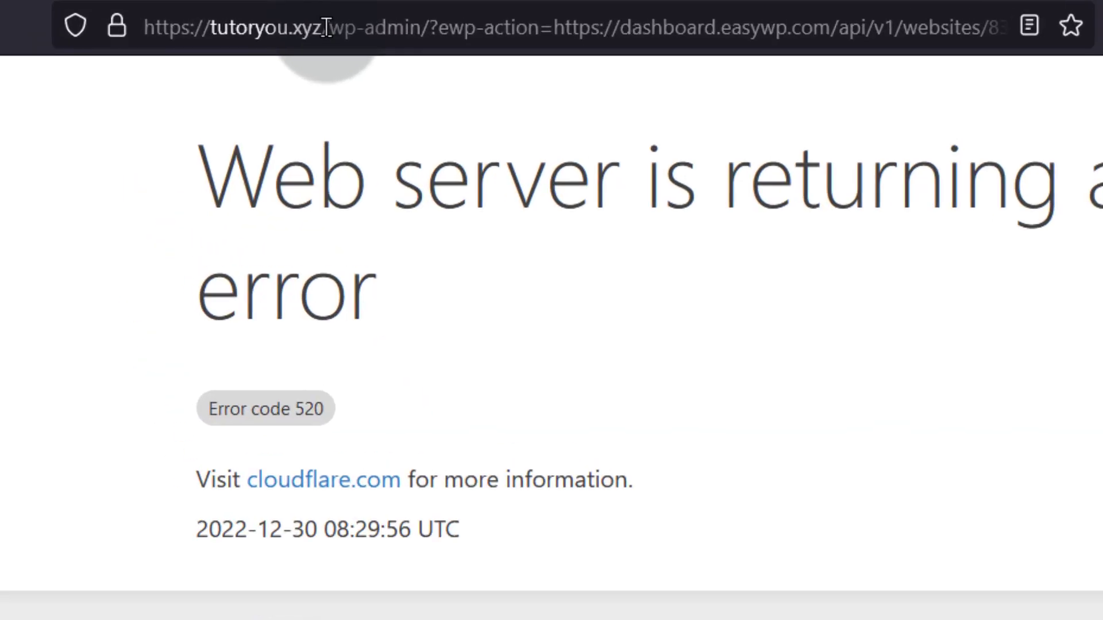
{"action": "left_click", "coordinate": [206, 18]}
{"action": "left_click", "coordinate": [567, 135]}
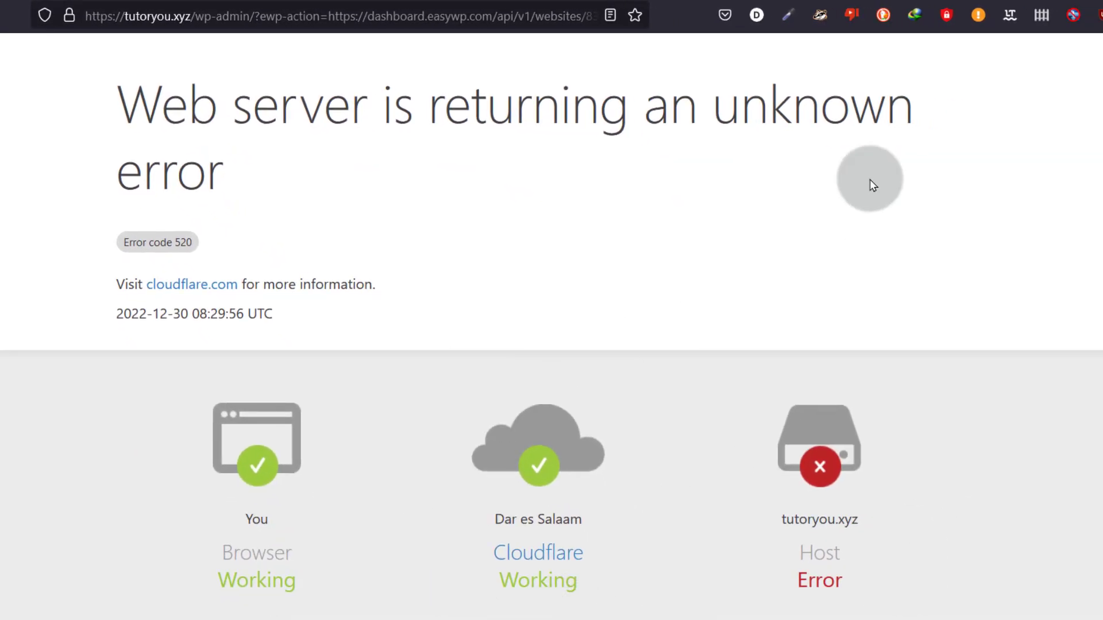
{"action": "key", "text": "ctrl+w"}
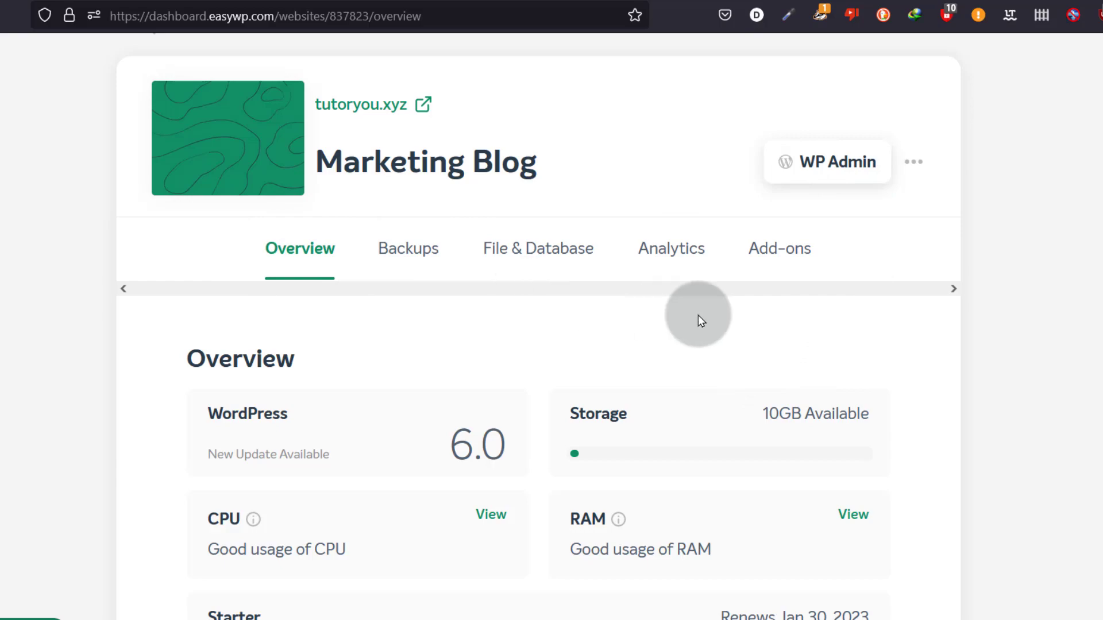
Check the password-reset and deletion options of Marketing Blog, and review its WordPress, storage, CPU, RAM and plan overview
{"action": "left_click", "coordinate": [916, 163]}
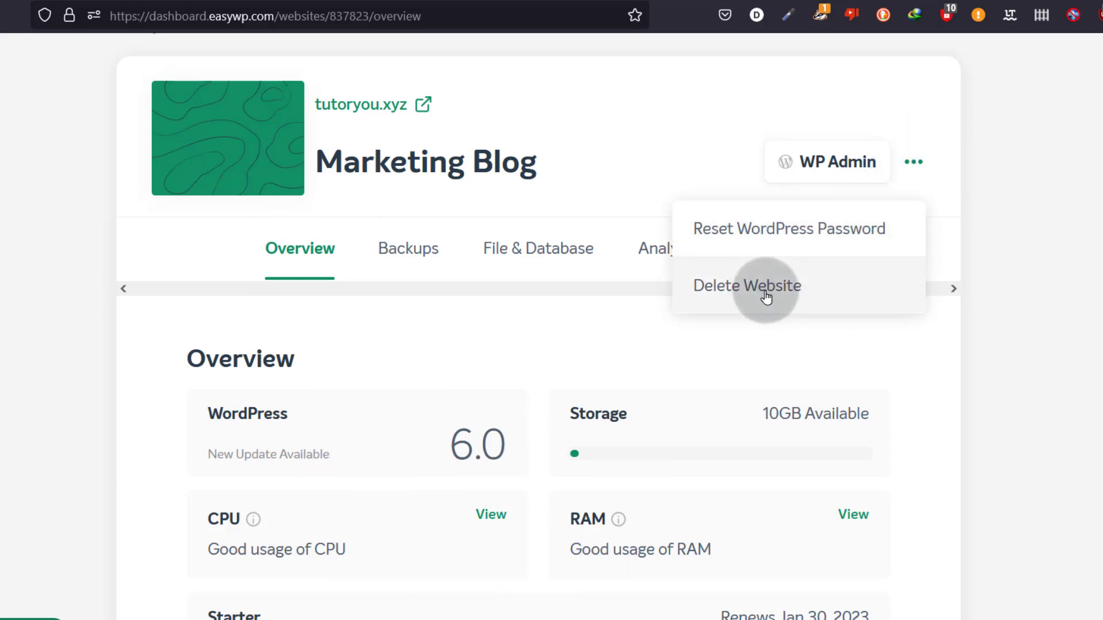
{"action": "left_click", "coordinate": [1058, 252]}
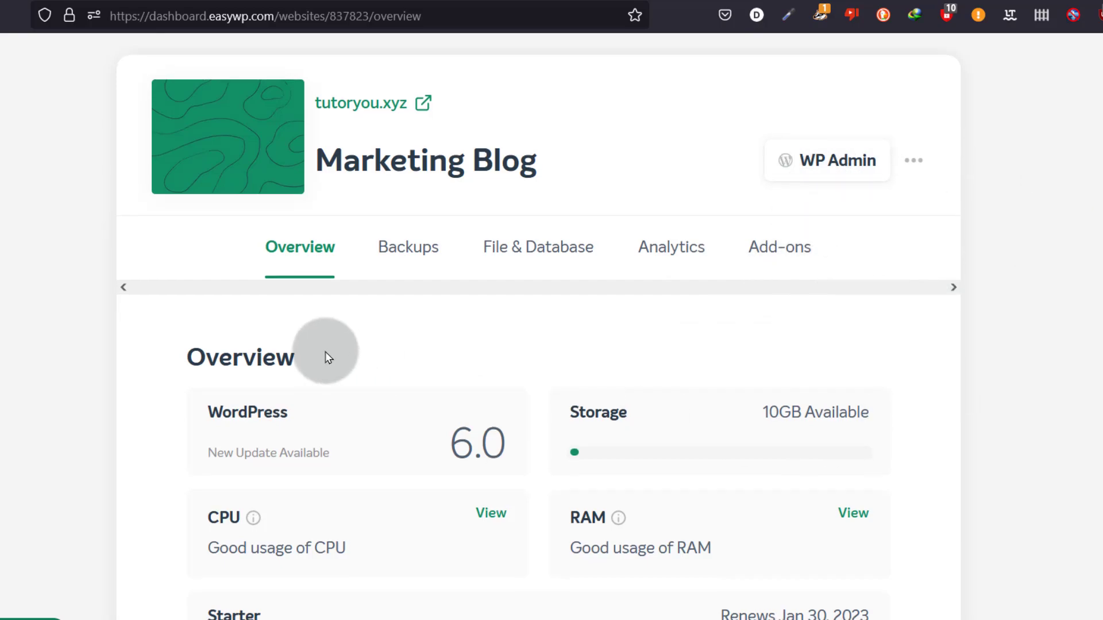
{"action": "scroll", "coordinate": [325, 351], "scroll_direction": "down", "scroll_amount": 2}
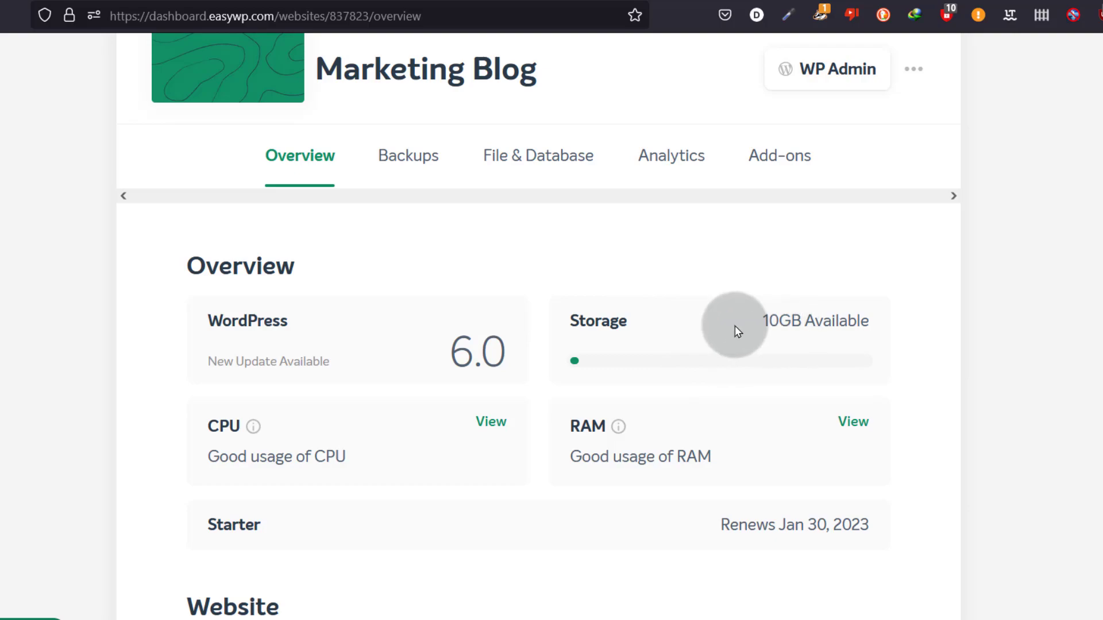
{"action": "scroll", "coordinate": [247, 396], "scroll_direction": "down", "scroll_amount": 2}
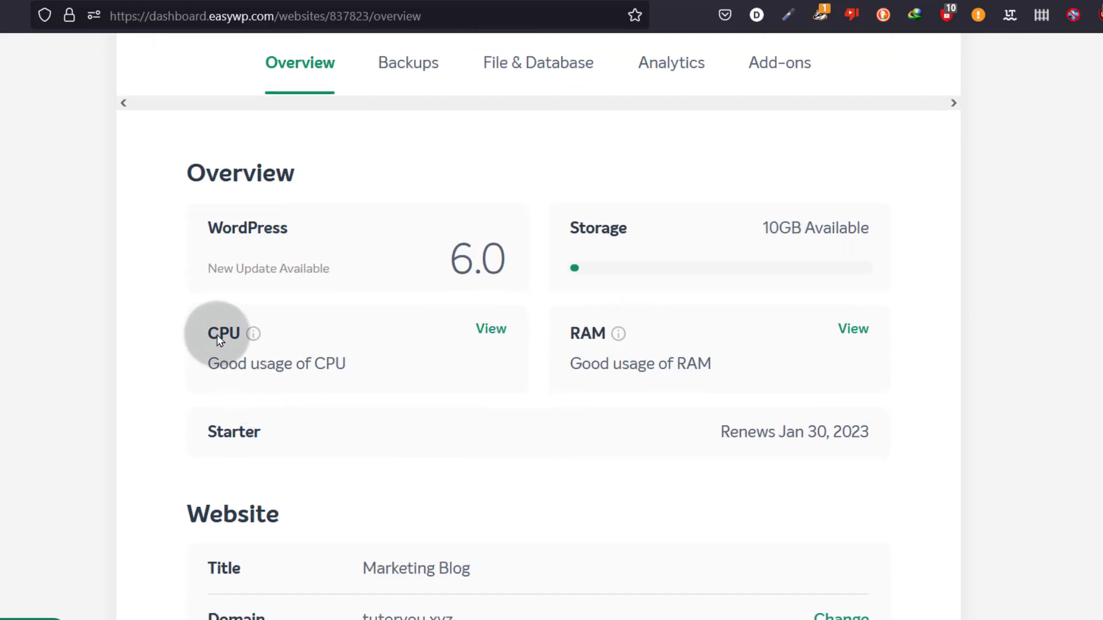
View the detailed CPU usage analytics of Marketing Blog, and examine the CPU and RAM graphs and the usage report
{"action": "left_click", "coordinate": [497, 330]}
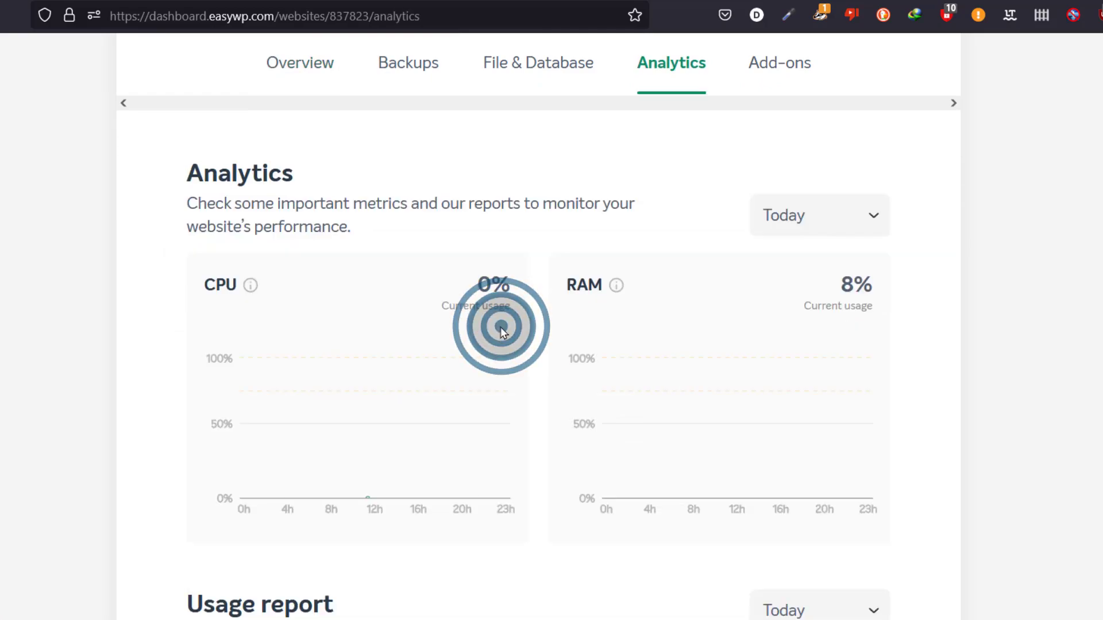
{"action": "scroll", "coordinate": [394, 406], "scroll_direction": "down", "scroll_amount": 2}
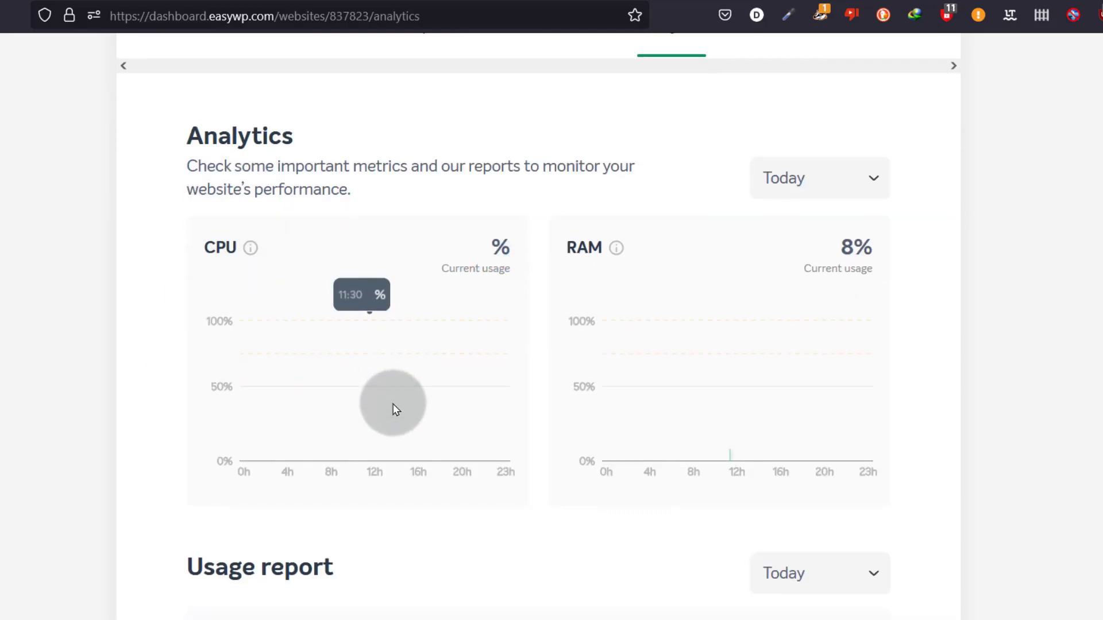
{"action": "scroll", "coordinate": [394, 409], "scroll_direction": "up", "scroll_amount": 2}
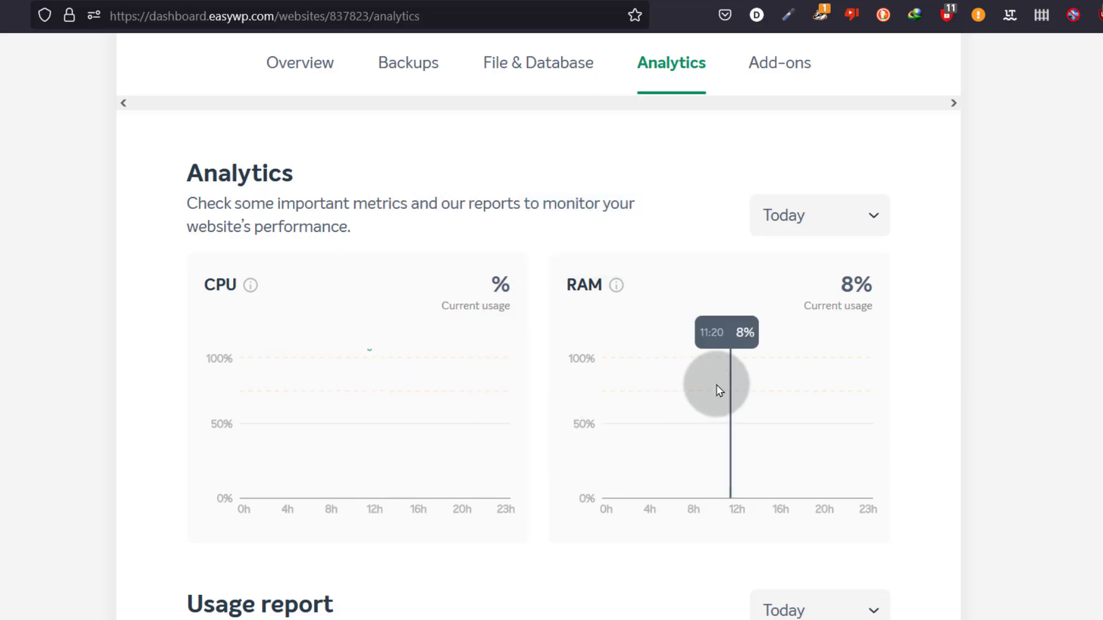
{"action": "scroll", "coordinate": [374, 425], "scroll_direction": "down", "scroll_amount": 5}
{"action": "scroll", "coordinate": [459, 344], "scroll_direction": "down", "scroll_amount": 3}
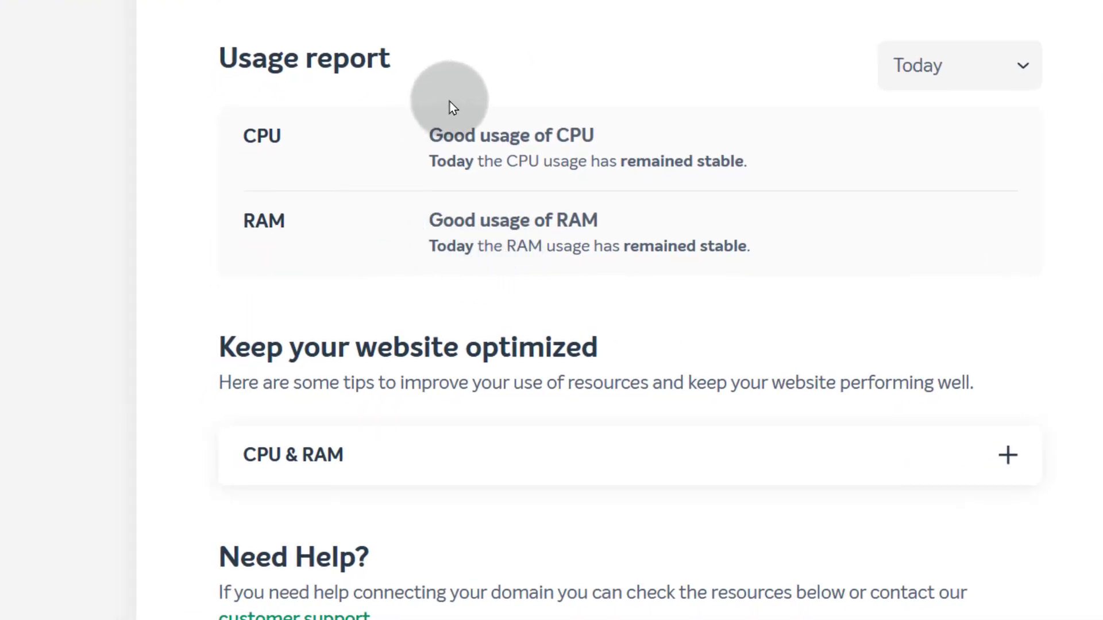
{"action": "scroll", "coordinate": [575, 368], "scroll_direction": "down", "scroll_amount": 2}
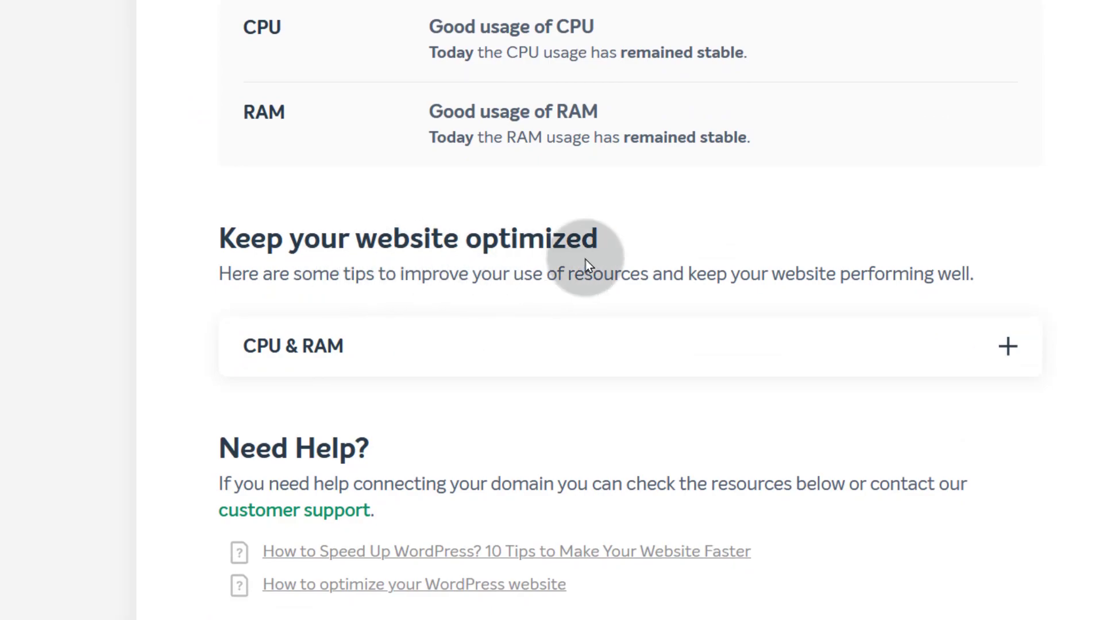
Expand the CPU & RAM optimization tips, review the plan, theme, plugin, cache and file advice, and try to open the website's themes
{"action": "left_click", "coordinate": [1007, 345]}
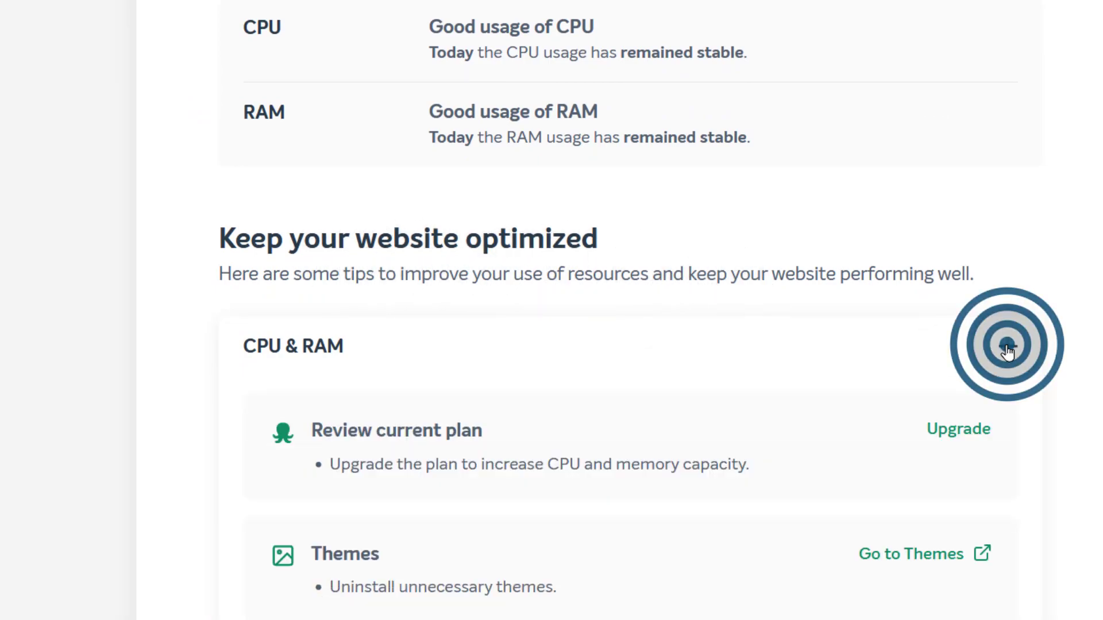
{"action": "scroll", "coordinate": [342, 354], "scroll_direction": "down", "scroll_amount": 2}
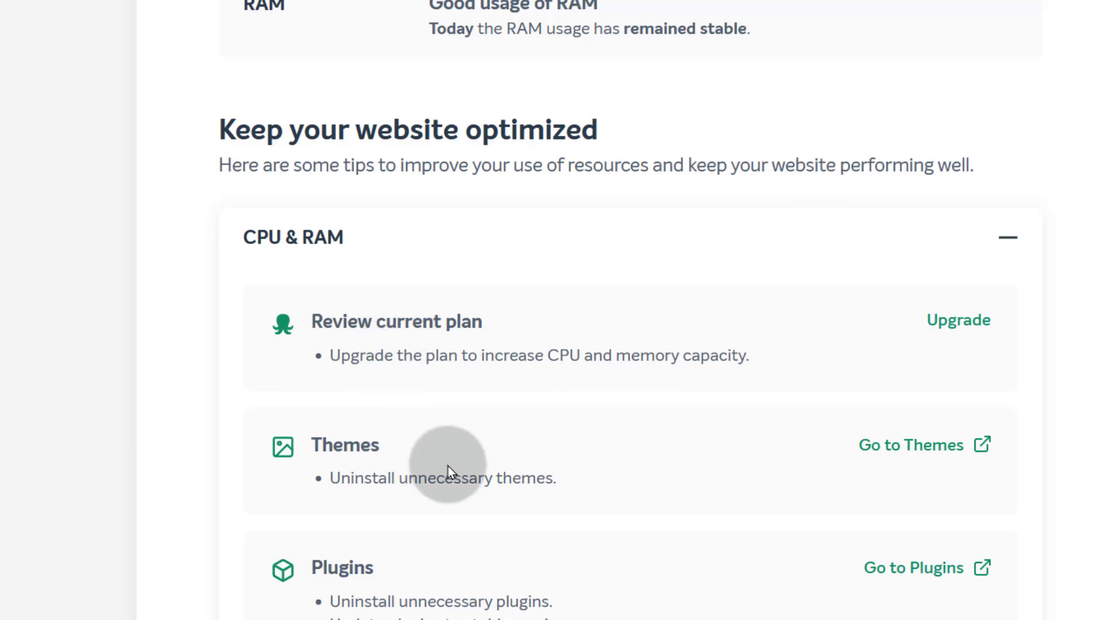
{"action": "scroll", "coordinate": [583, 347], "scroll_direction": "up", "scroll_amount": 12}
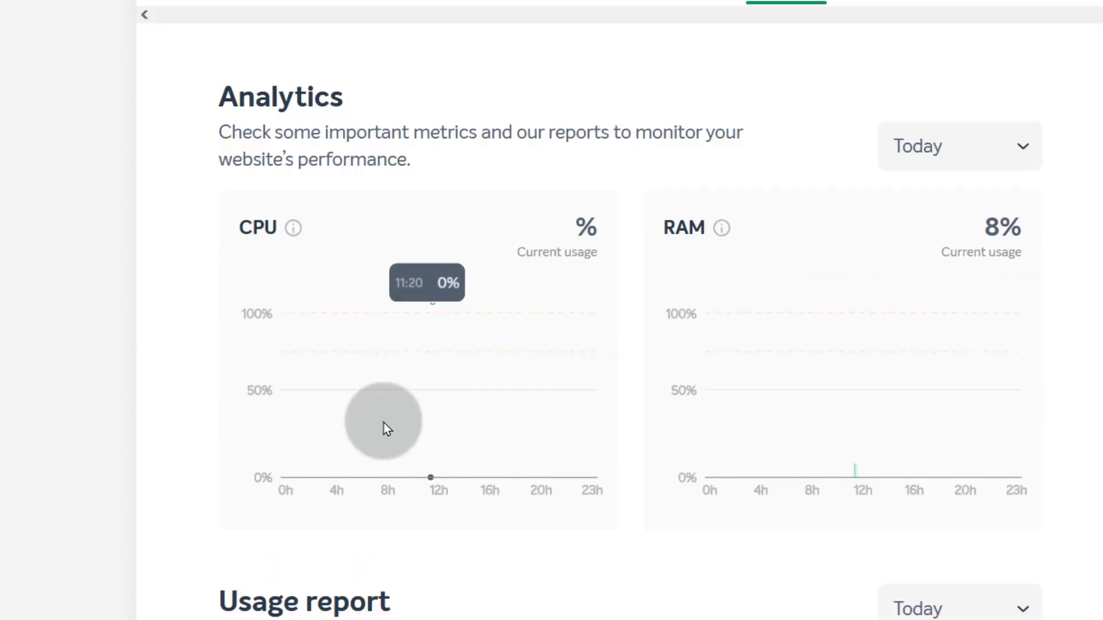
{"action": "scroll", "coordinate": [696, 445], "scroll_direction": "down", "scroll_amount": 12}
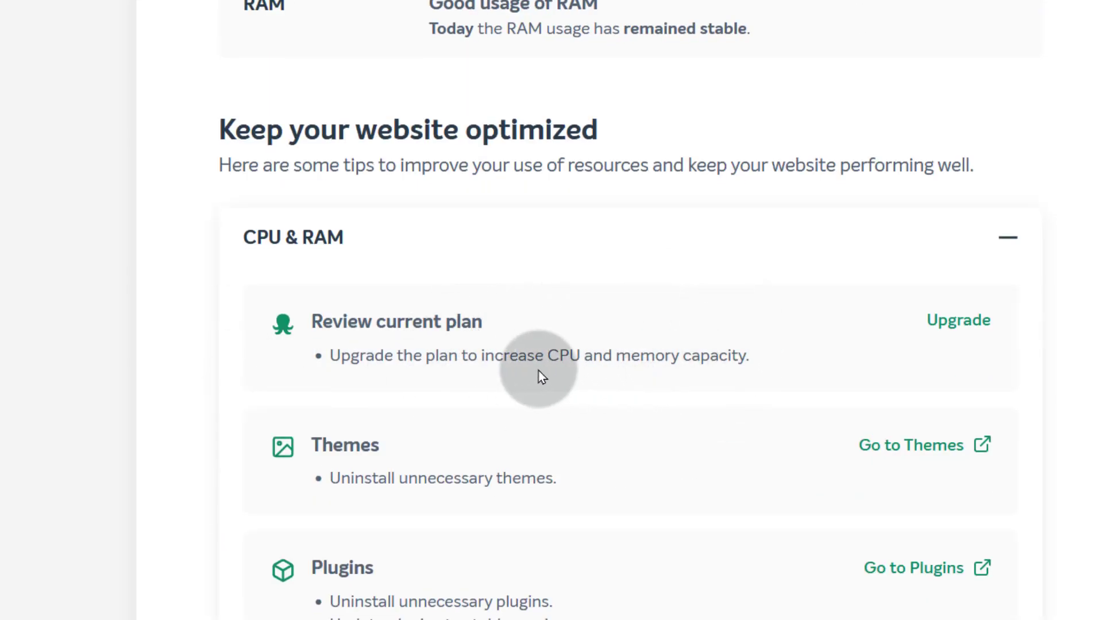
{"action": "scroll", "coordinate": [499, 410], "scroll_direction": "down", "scroll_amount": 2}
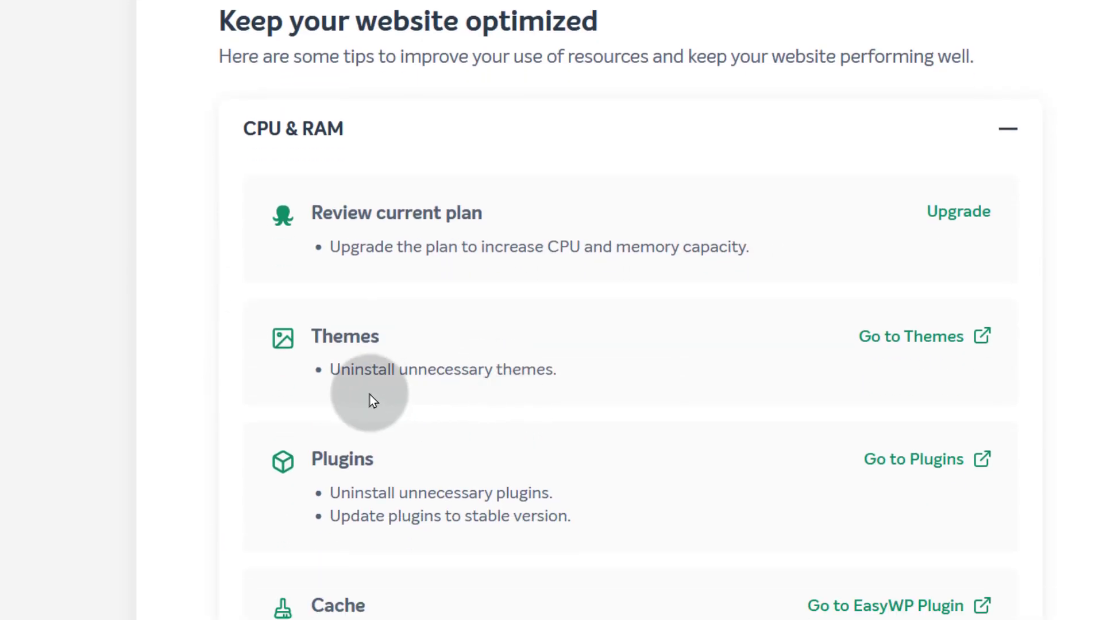
{"action": "scroll", "coordinate": [550, 402], "scroll_direction": "down", "scroll_amount": 4}
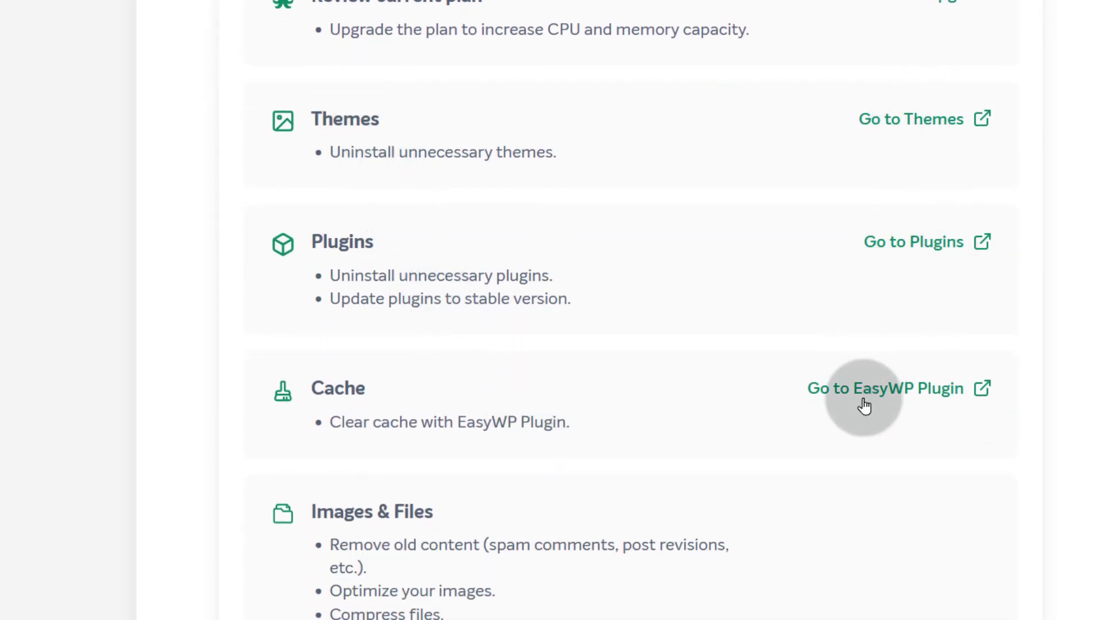
{"action": "left_click", "coordinate": [914, 120]}
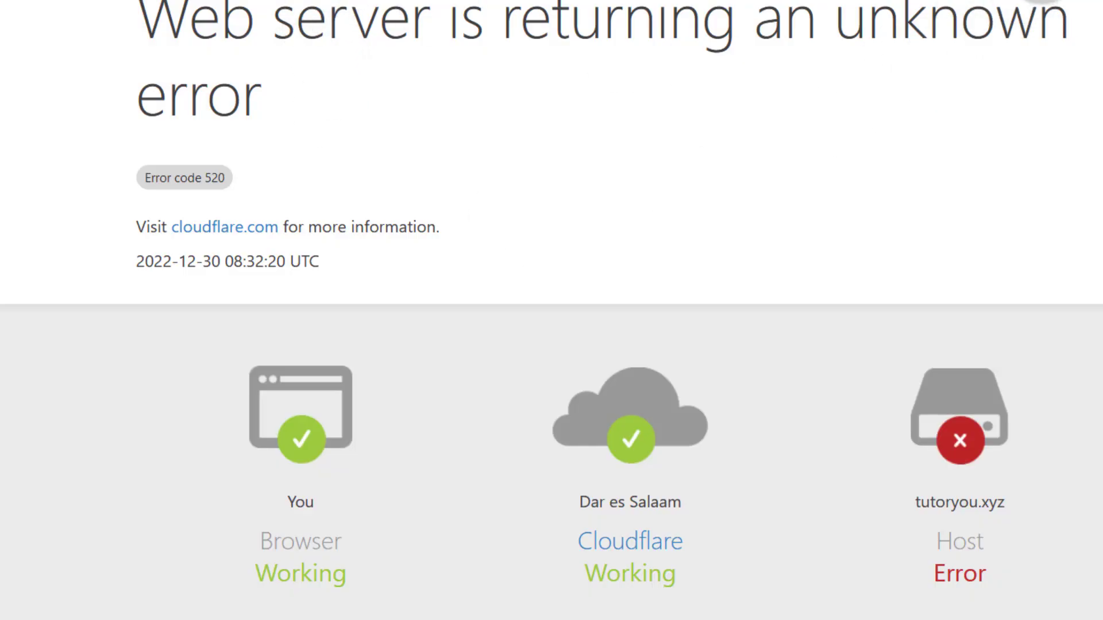
Close the failed themes page, open the EasyWP plugin knowledgebase article, and read its cache plugin and Yoast plugin sections
{"action": "key", "text": "ctrl+w"}
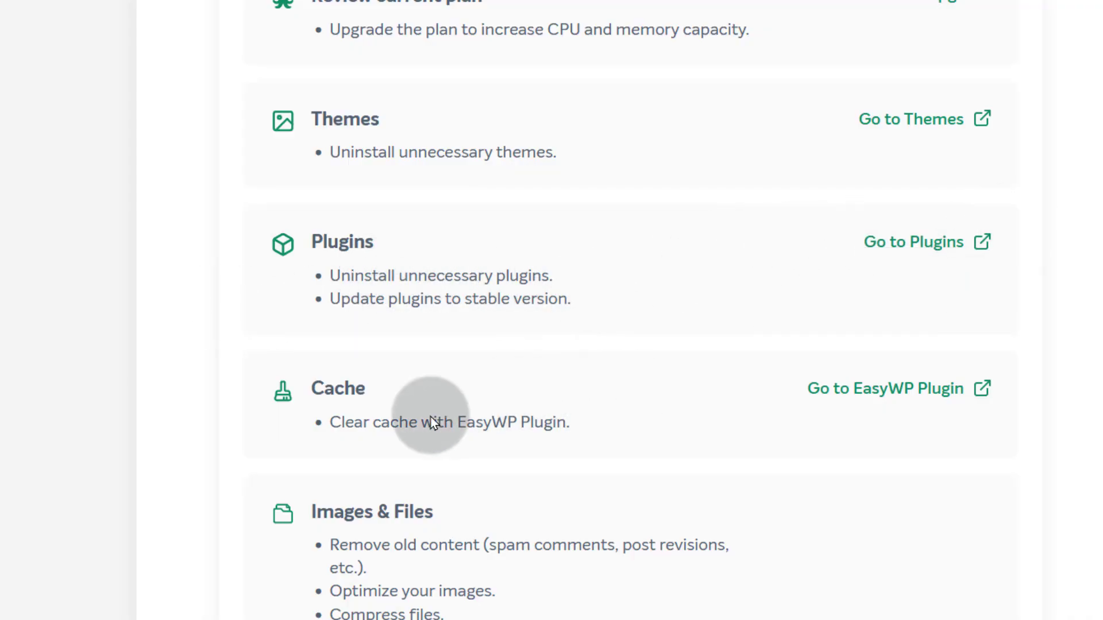
{"action": "left_click", "coordinate": [882, 383]}
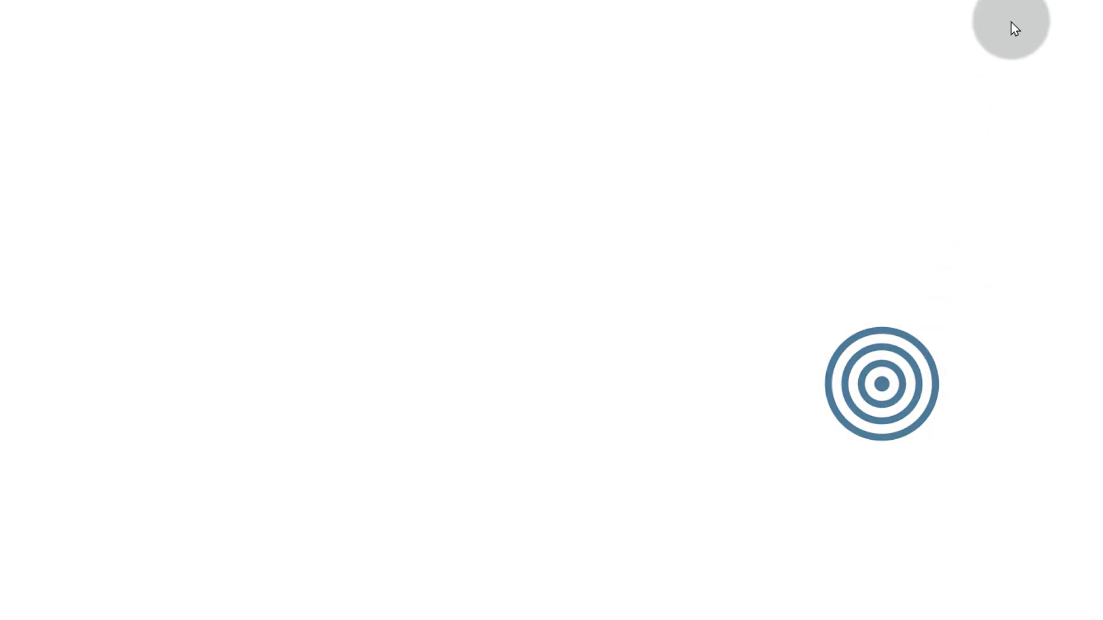
{"action": "scroll", "coordinate": [873, 228], "scroll_direction": "down", "scroll_amount": 5}
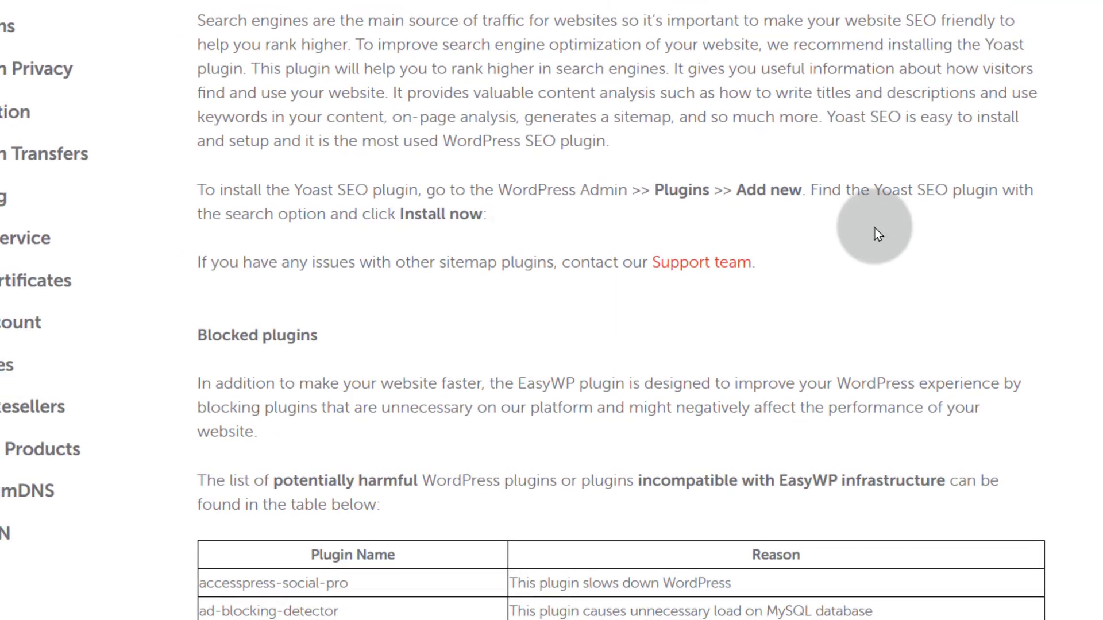
{"action": "scroll", "coordinate": [680, 259], "scroll_direction": "up", "scroll_amount": 10}
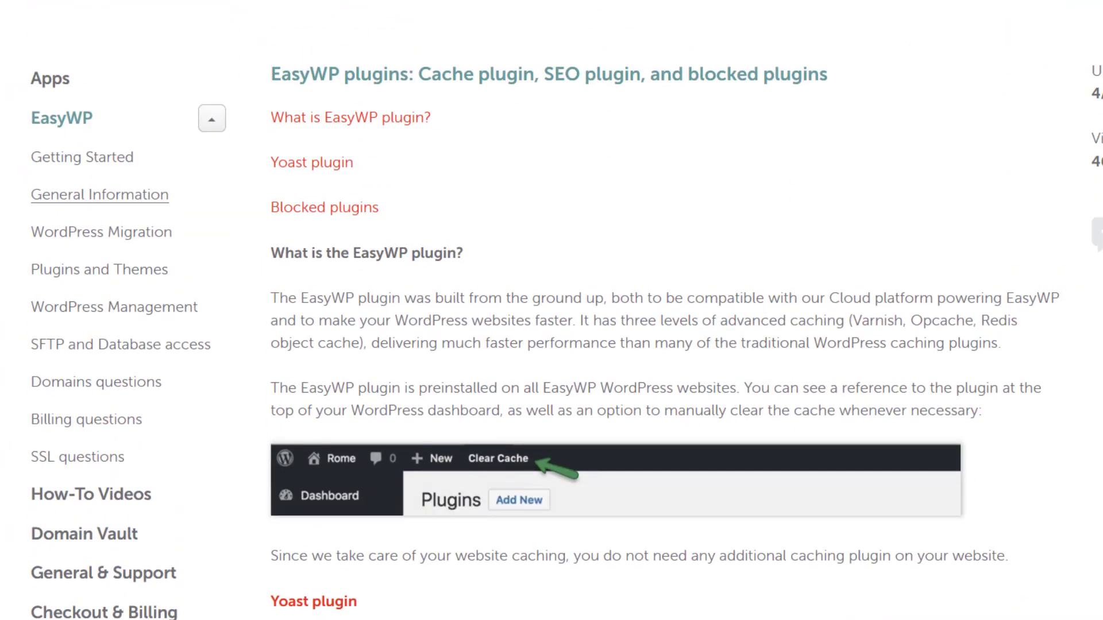
{"action": "scroll", "coordinate": [853, 184], "scroll_direction": "up", "scroll_amount": 3}
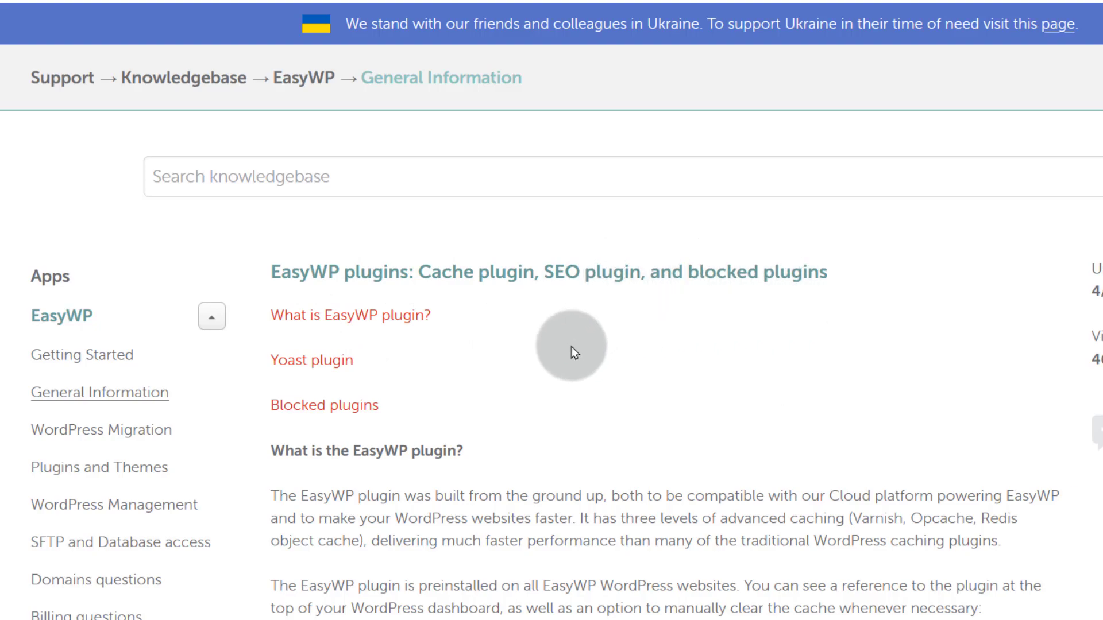
{"action": "scroll", "coordinate": [464, 340], "scroll_direction": "down", "scroll_amount": 10}
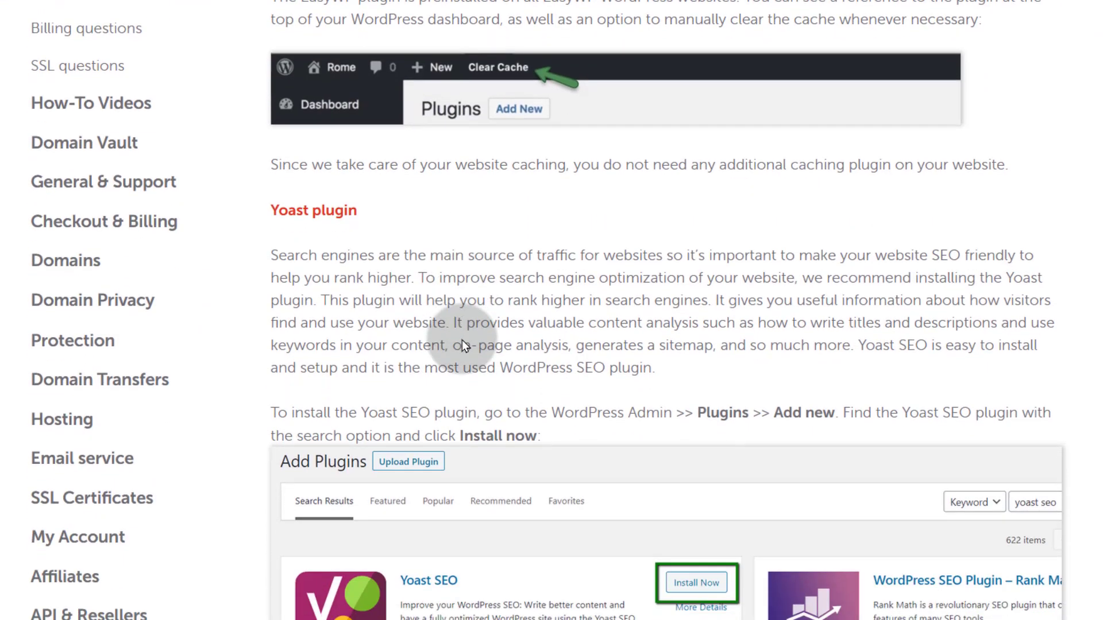
{"action": "scroll", "coordinate": [462, 340], "scroll_direction": "down", "scroll_amount": 11}
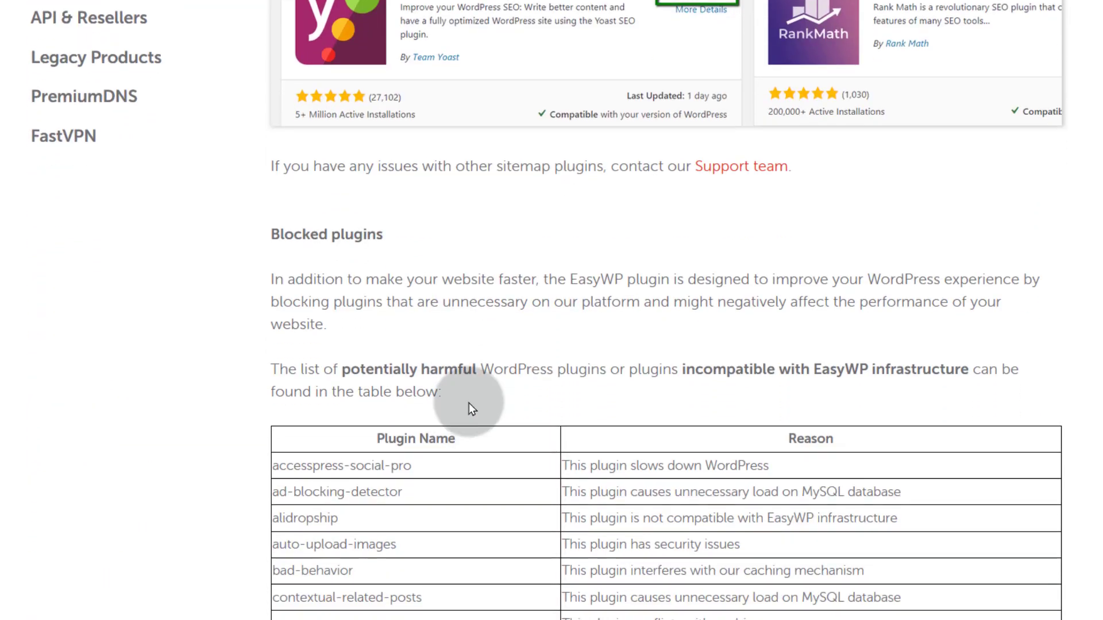
Examine the article's table of blocked plugins and the reason each one is incompatible with EasyWP infrastructure
{"action": "scroll", "coordinate": [426, 352], "scroll_direction": "down", "scroll_amount": 3}
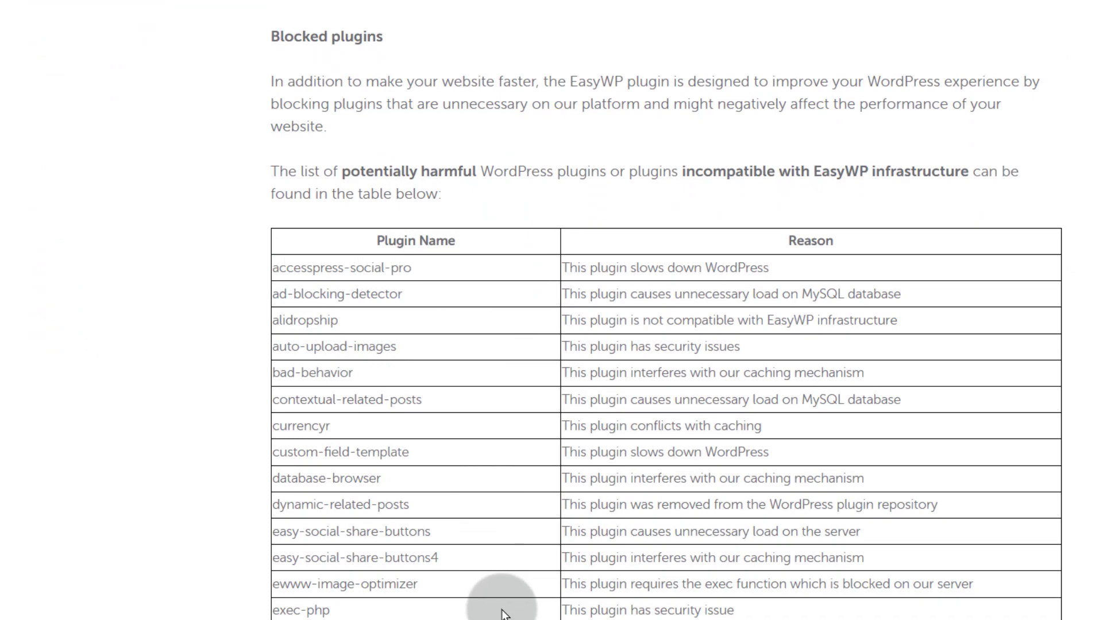
{"action": "scroll", "coordinate": [501, 613], "scroll_direction": "down", "scroll_amount": 2}
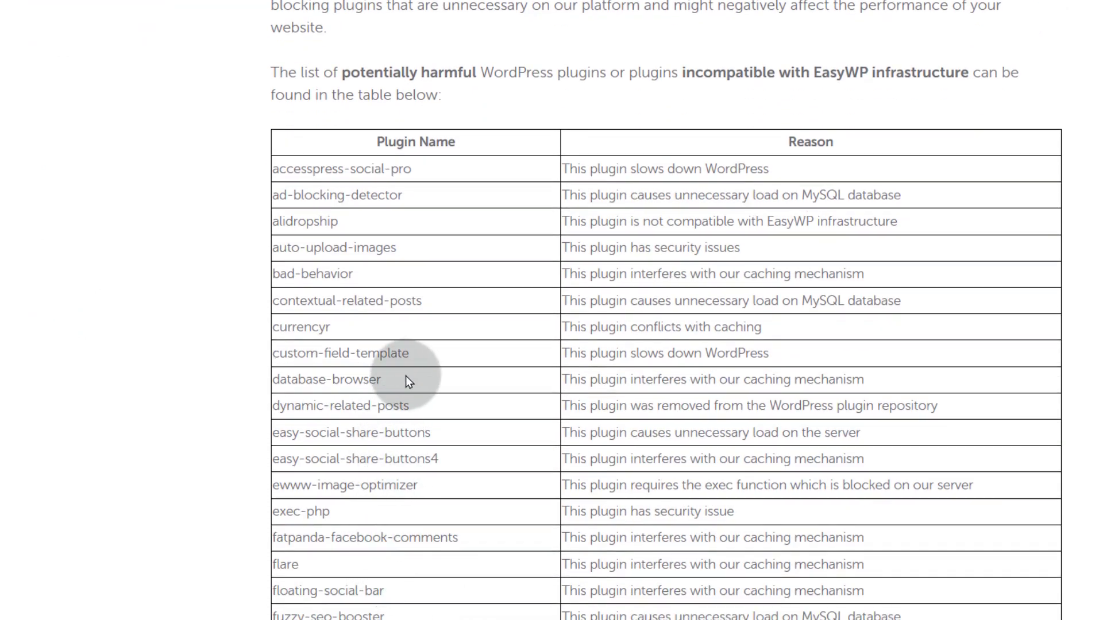
{"action": "scroll", "coordinate": [406, 376], "scroll_direction": "up", "scroll_amount": 2}
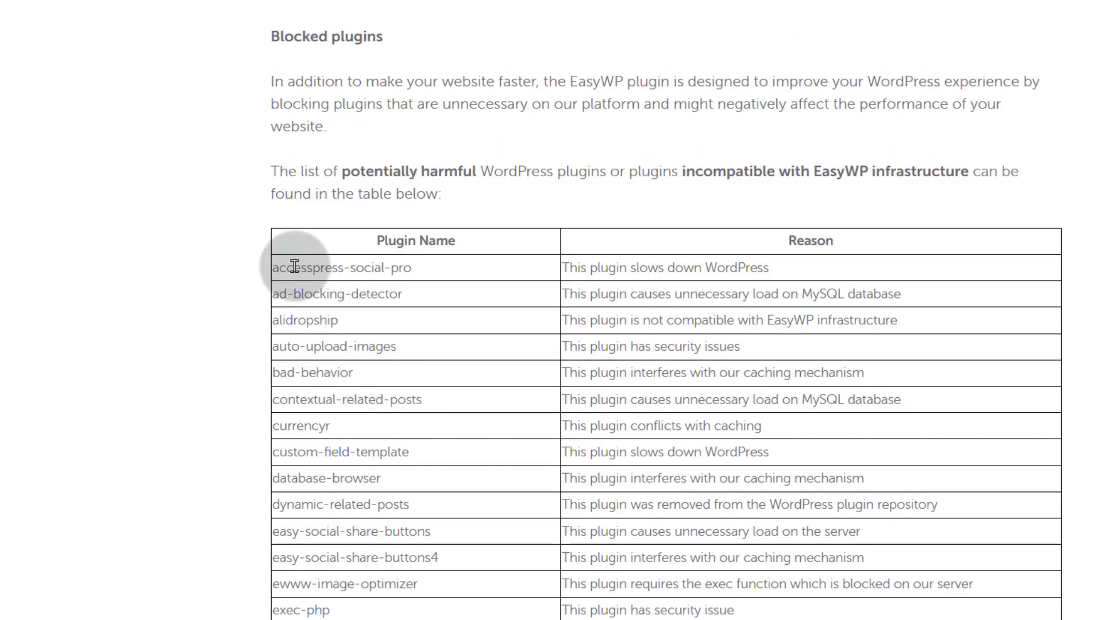
{"action": "scroll", "coordinate": [309, 451], "scroll_direction": "down", "scroll_amount": 2}
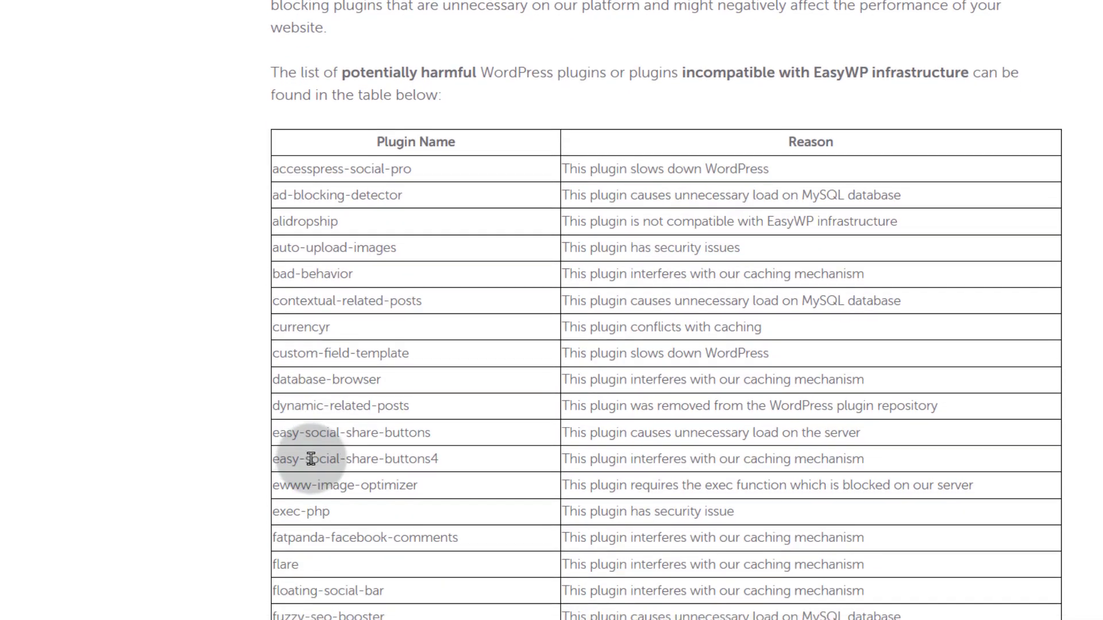
{"action": "scroll", "coordinate": [212, 523], "scroll_direction": "down", "scroll_amount": 16}
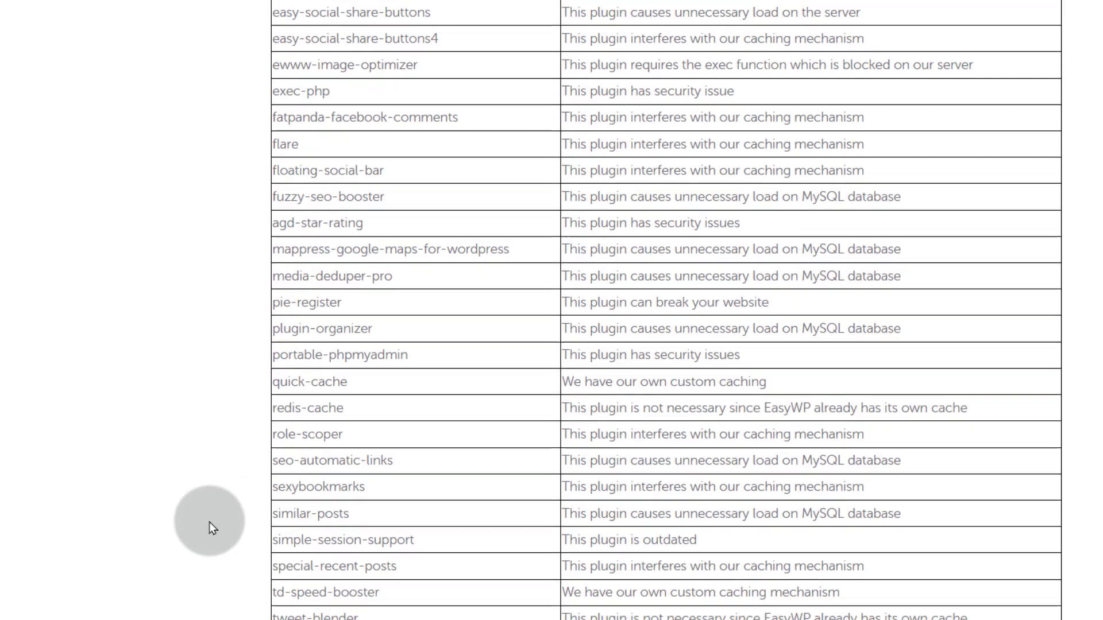
{"action": "scroll", "coordinate": [295, 277], "scroll_direction": "up", "scroll_amount": 2}
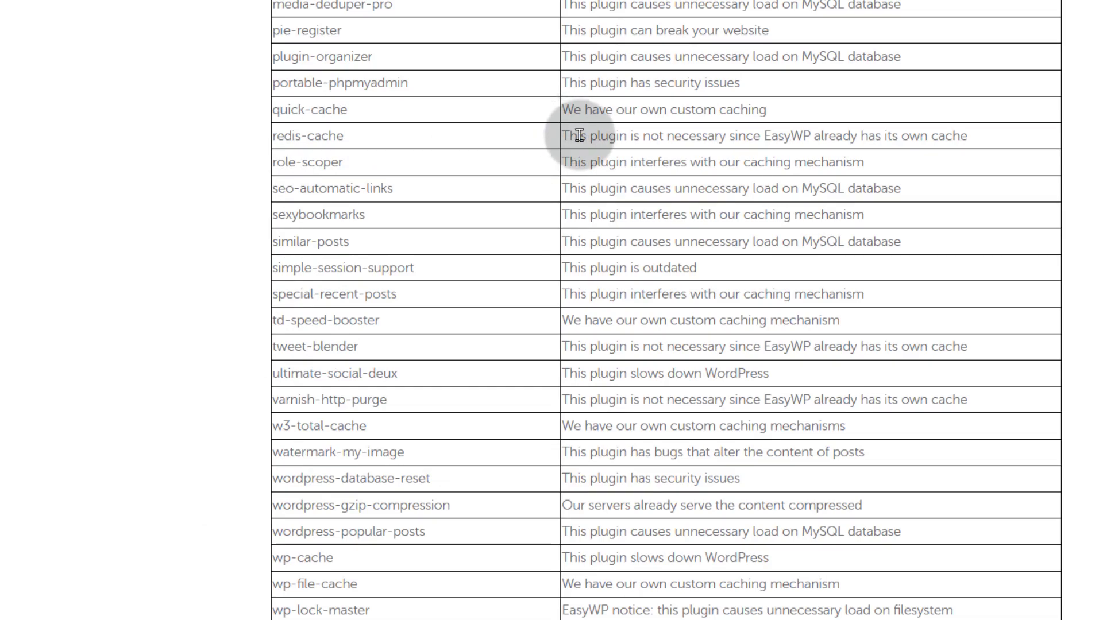
{"action": "scroll", "coordinate": [485, 356], "scroll_direction": "down", "scroll_amount": 8}
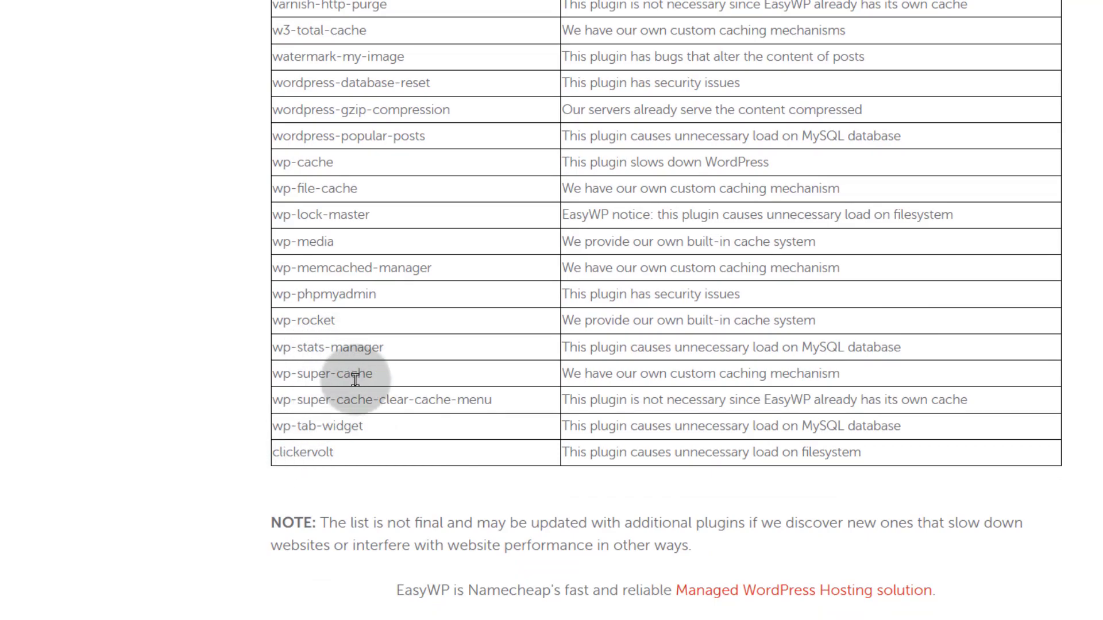
{"action": "scroll", "coordinate": [649, 378], "scroll_direction": "up", "scroll_amount": 5}
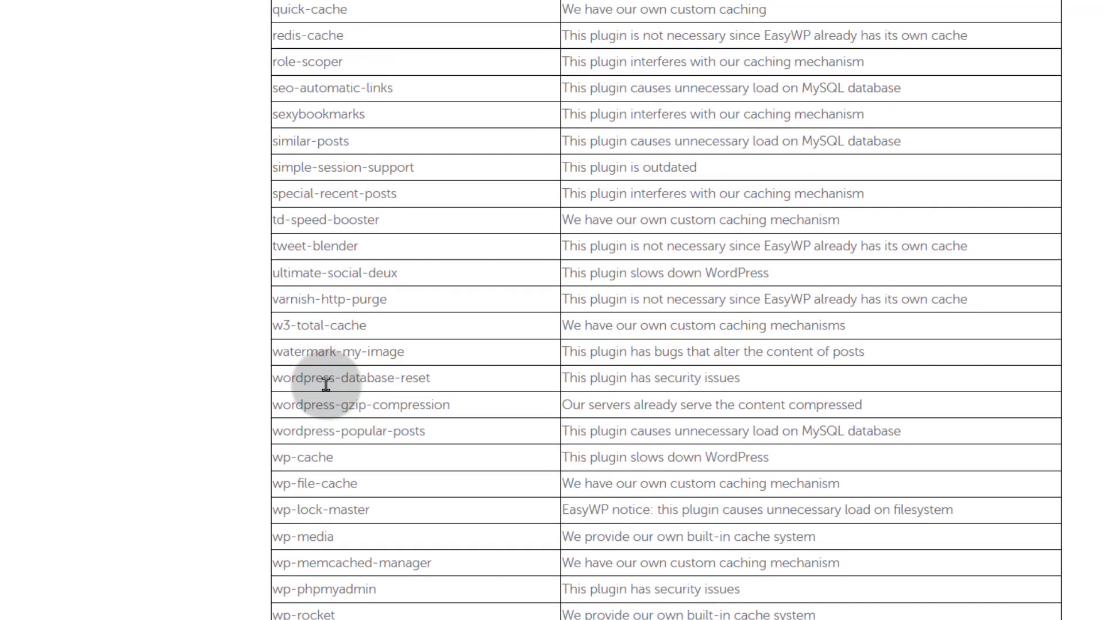
{"action": "scroll", "coordinate": [366, 390], "scroll_direction": "up", "scroll_amount": 8}
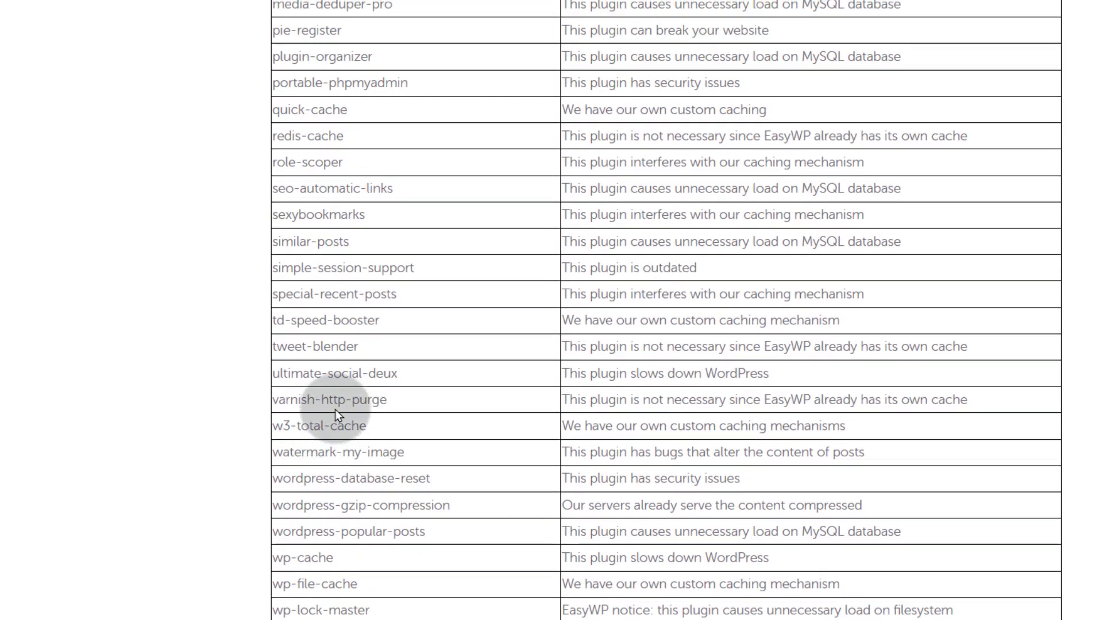
{"action": "scroll", "coordinate": [342, 396], "scroll_direction": "up", "scroll_amount": 20}
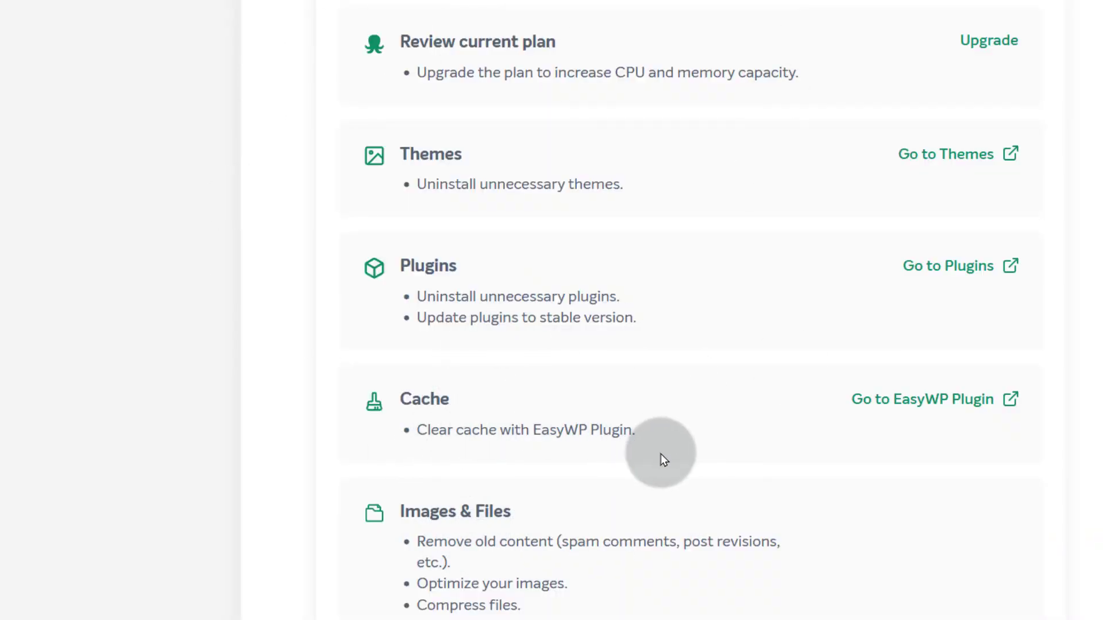
Review the image and file optimization tips, the help resources and the usage report on Marketing Blog's analytics page
{"action": "scroll", "coordinate": [661, 459], "scroll_direction": "down", "scroll_amount": 2}
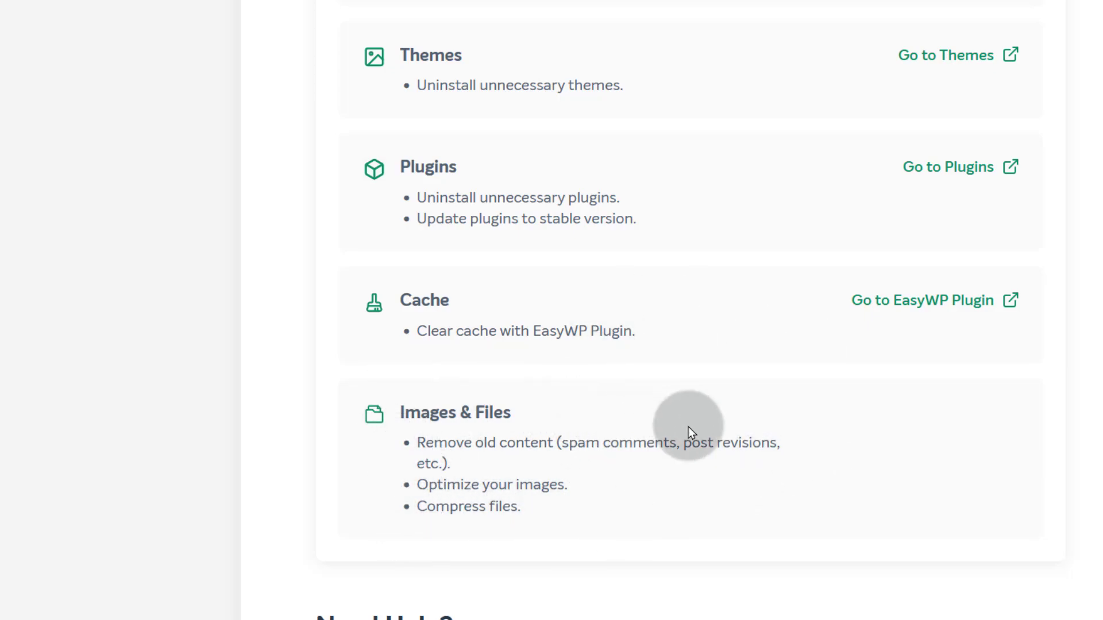
{"action": "scroll", "coordinate": [533, 445], "scroll_direction": "down", "scroll_amount": 4}
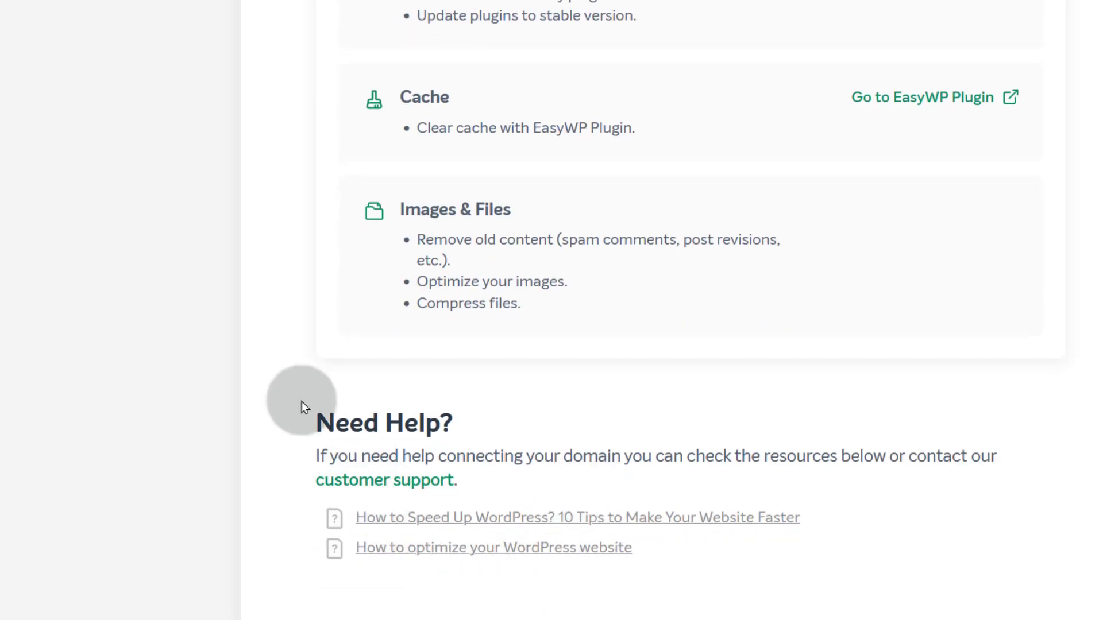
{"action": "scroll", "coordinate": [569, 502], "scroll_direction": "up", "scroll_amount": 20}
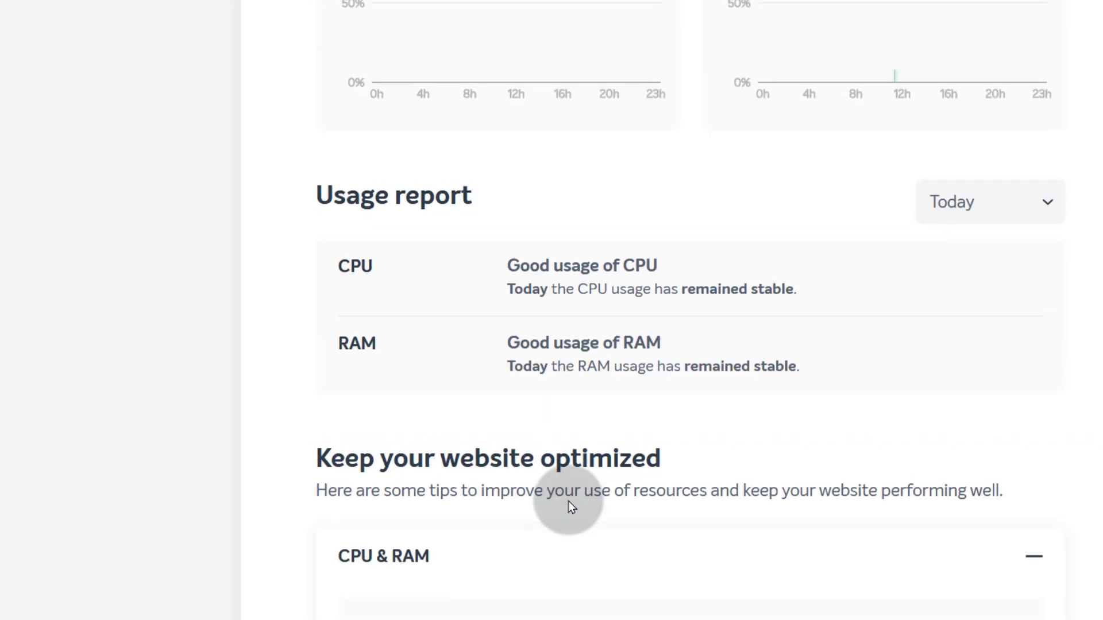
{"action": "scroll", "coordinate": [567, 500], "scroll_direction": "up", "scroll_amount": 7}
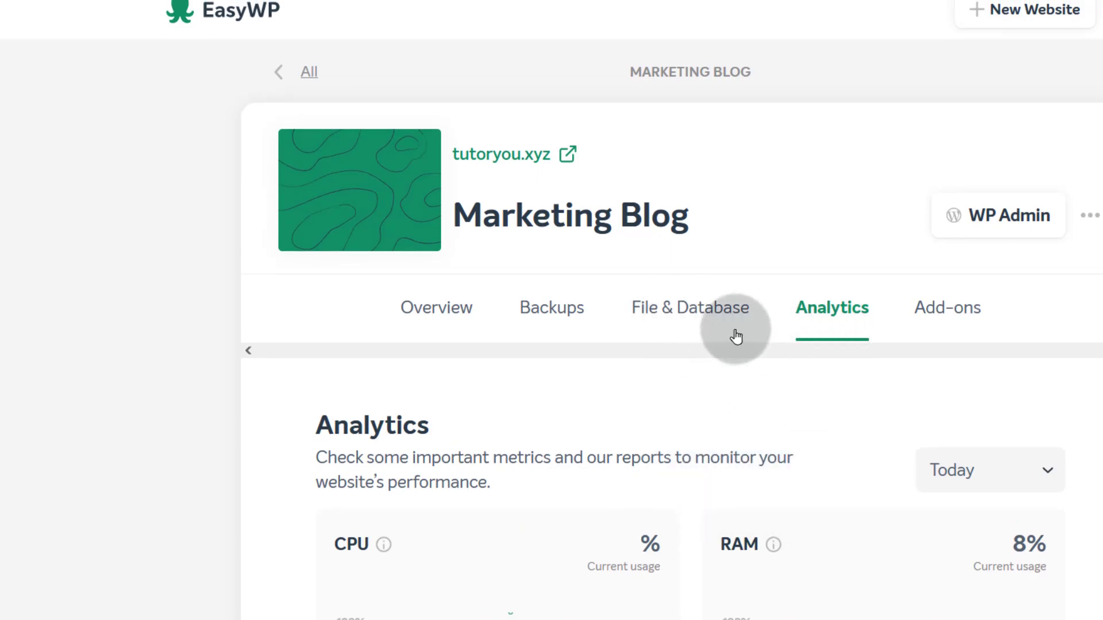
Open the file and database settings of Marketing Blog and grant SFTP access to its files for 1 hour
{"action": "left_click", "coordinate": [684, 312]}
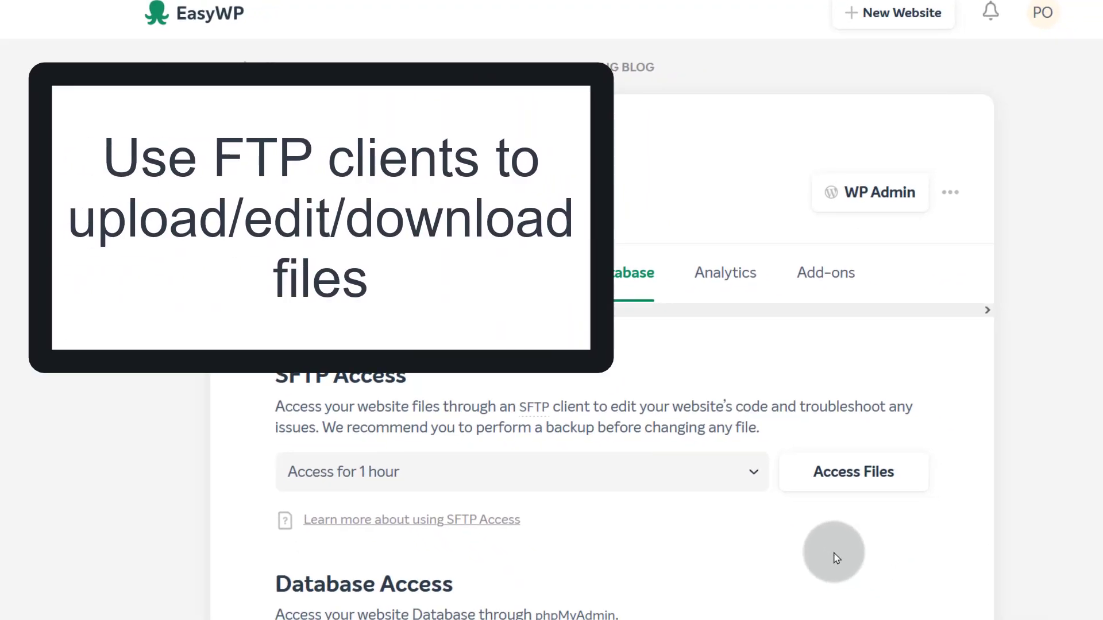
{"action": "left_click", "coordinate": [741, 471]}
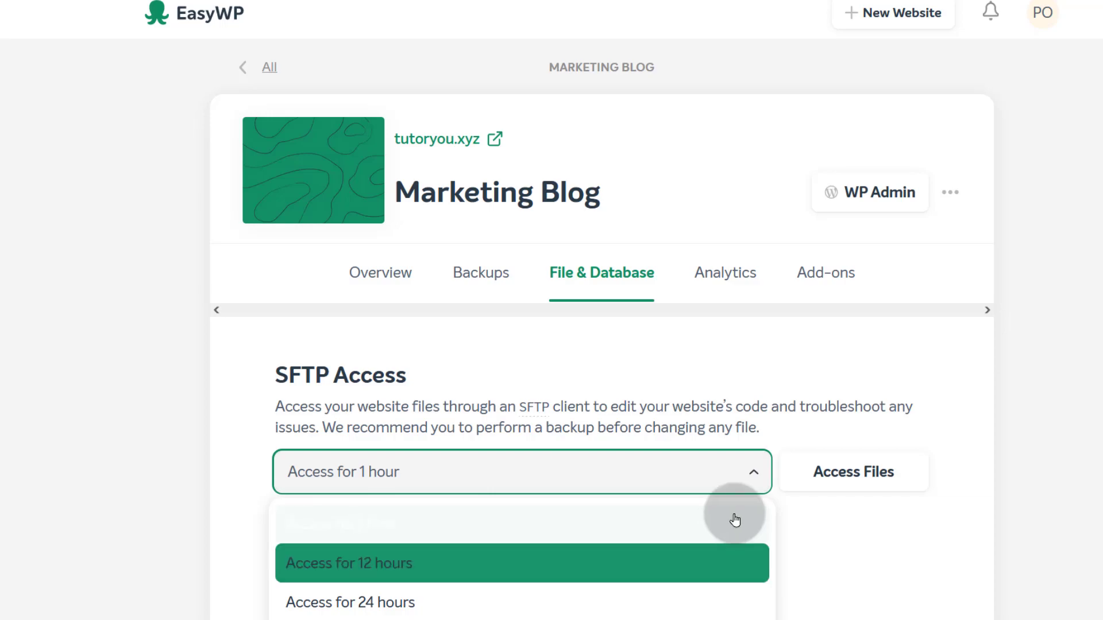
{"action": "left_click", "coordinate": [836, 510]}
{"action": "left_click", "coordinate": [850, 476]}
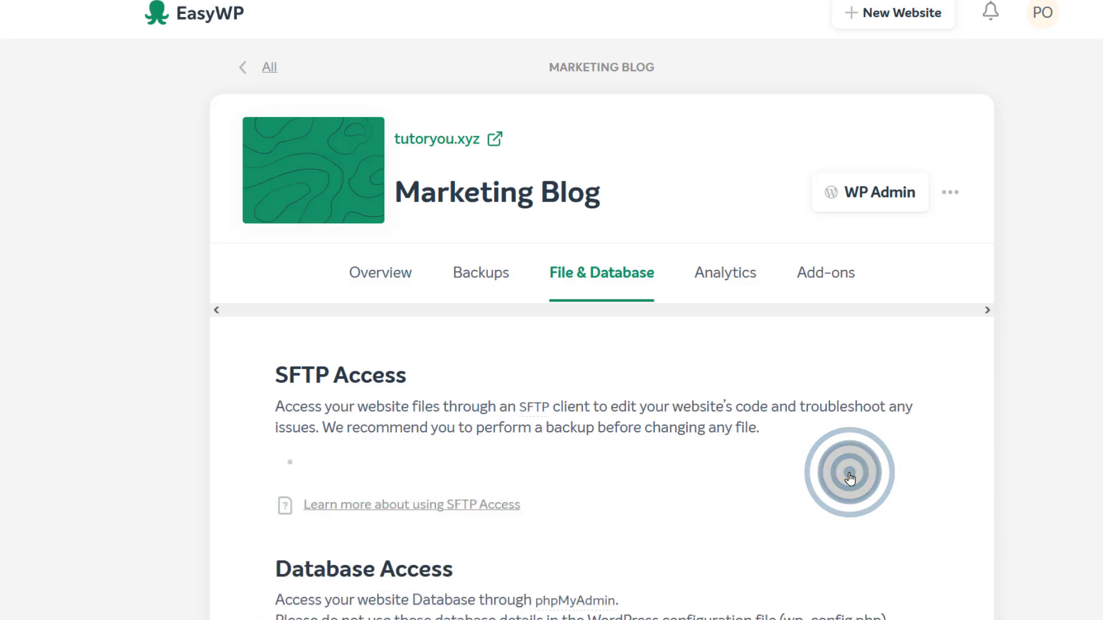
Examine the generated SFTP connection details, highlighting the server, username, password and port, and clear the highlight
{"action": "scroll", "coordinate": [402, 534], "scroll_direction": "down", "scroll_amount": 2}
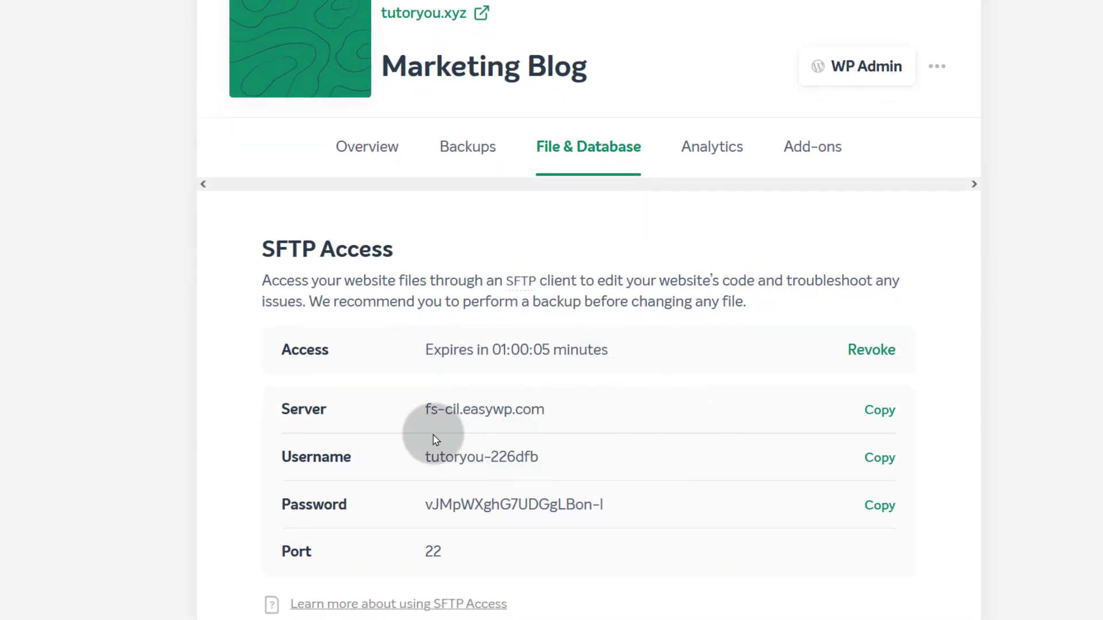
{"action": "left_click_drag", "start_coordinate": [261, 407], "coordinate": [720, 582]}
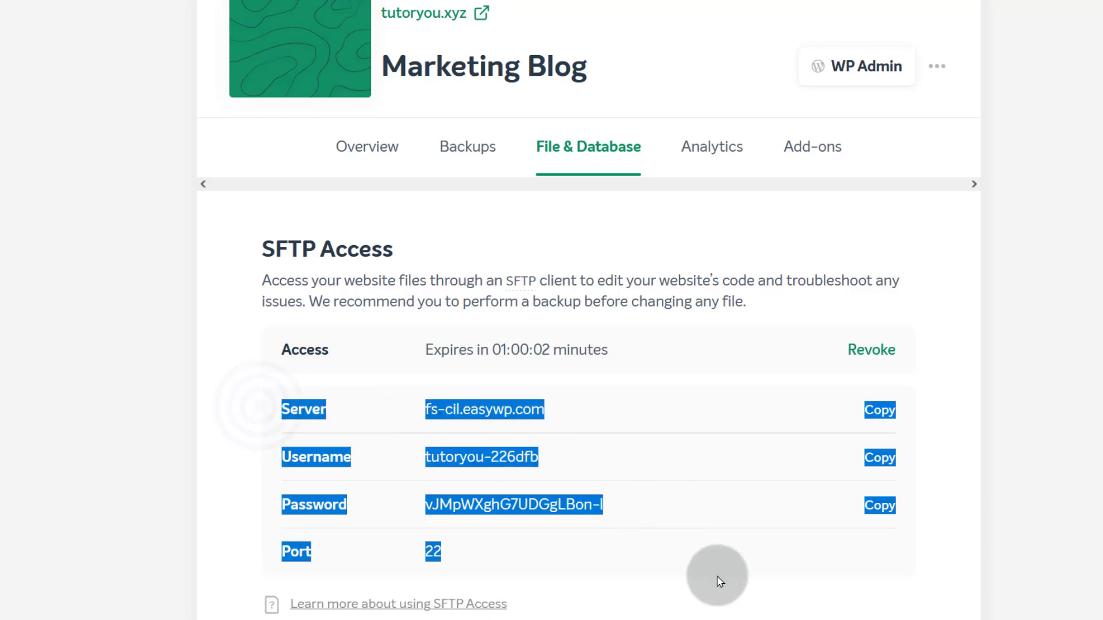
{"action": "right_click", "coordinate": [527, 505]}
{"action": "left_click", "coordinate": [578, 154]}
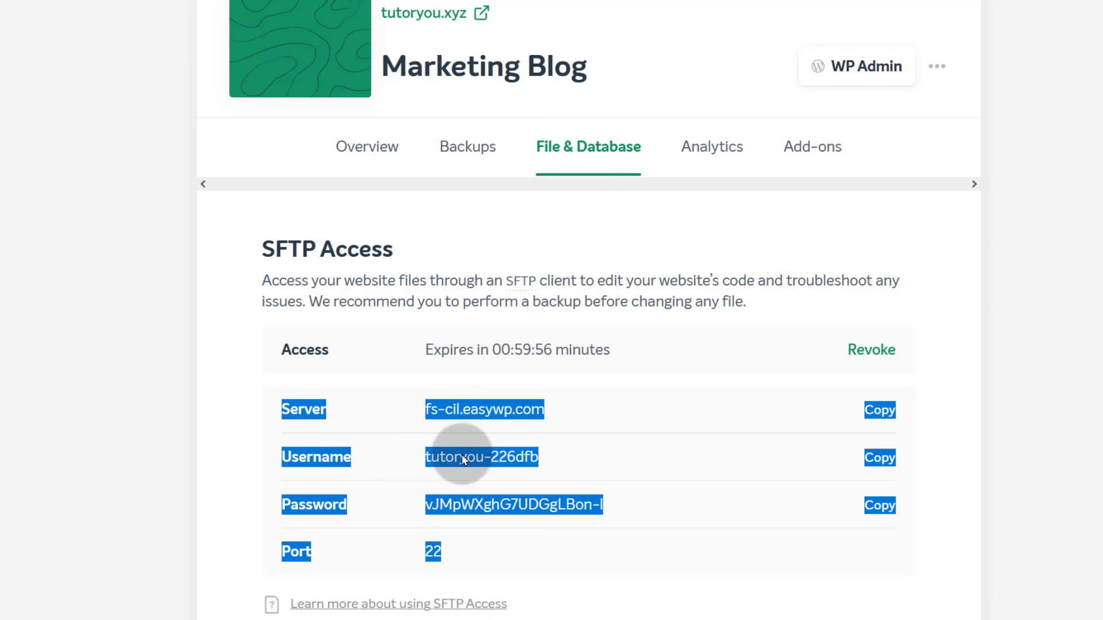
{"action": "left_click", "coordinate": [926, 413]}
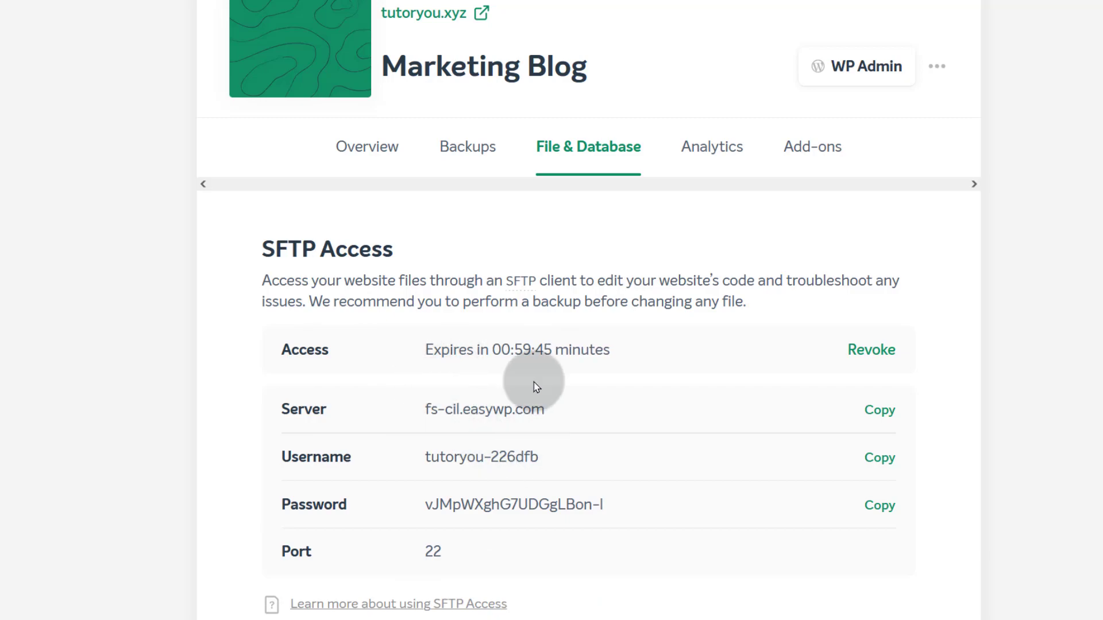
Revoke the one-hour SFTP access and grant it again with the Access forever option
{"action": "scroll", "coordinate": [522, 471], "scroll_direction": "down", "scroll_amount": 3}
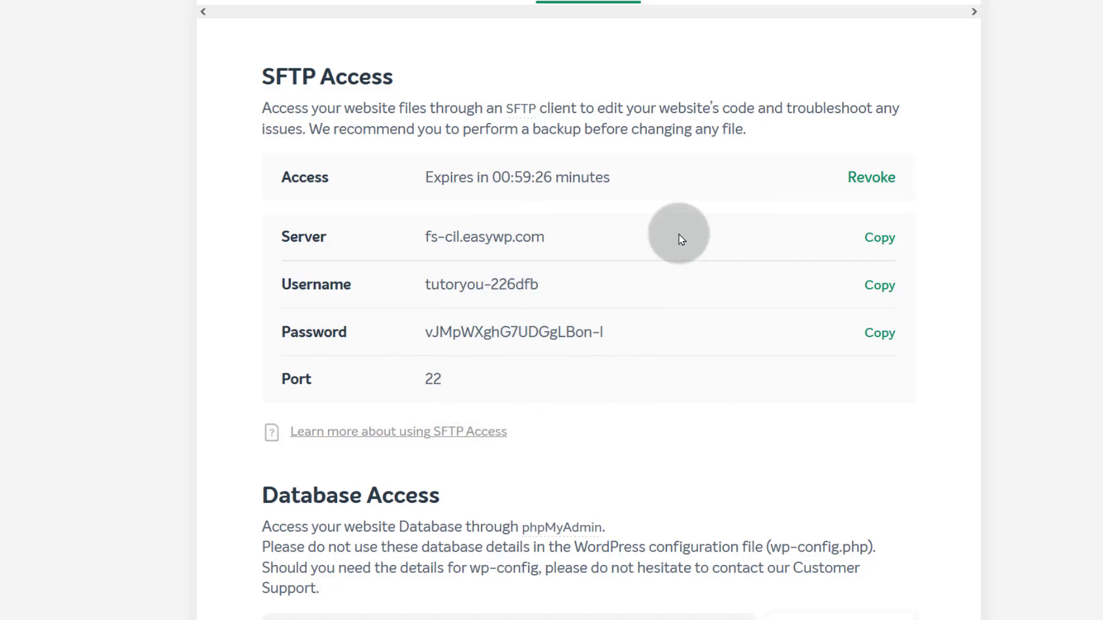
{"action": "left_click", "coordinate": [874, 178]}
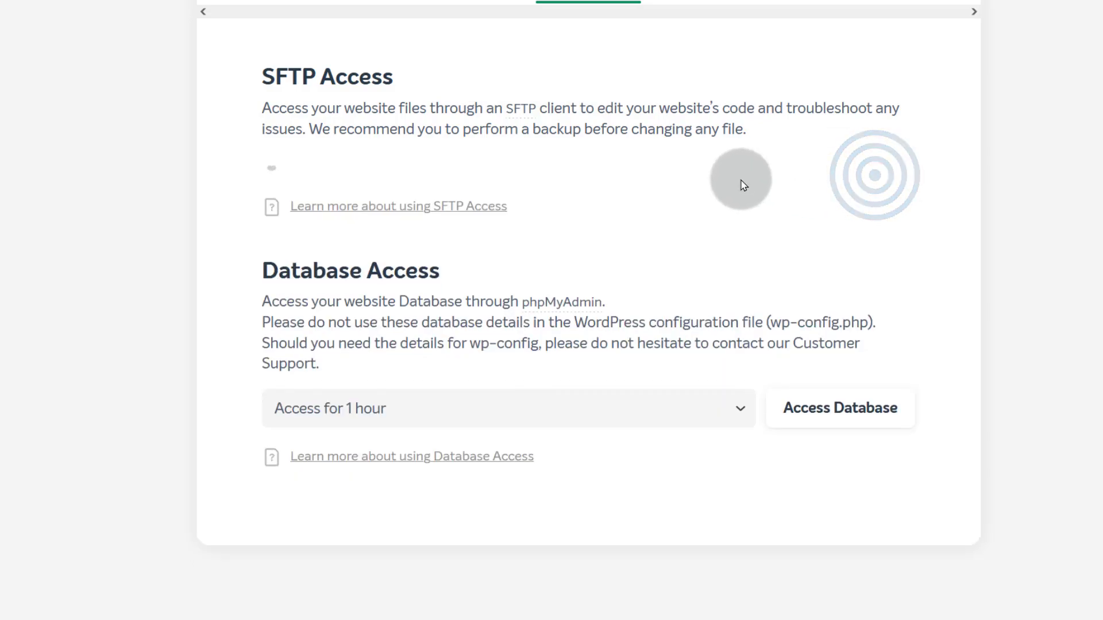
{"action": "left_click", "coordinate": [740, 176]}
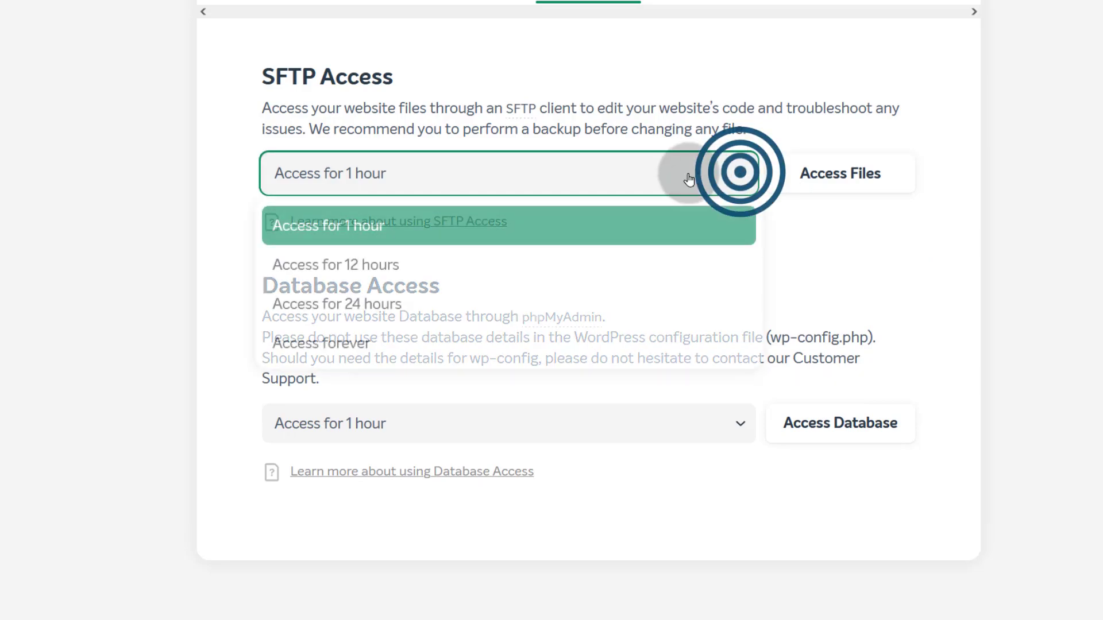
{"action": "left_click", "coordinate": [356, 344]}
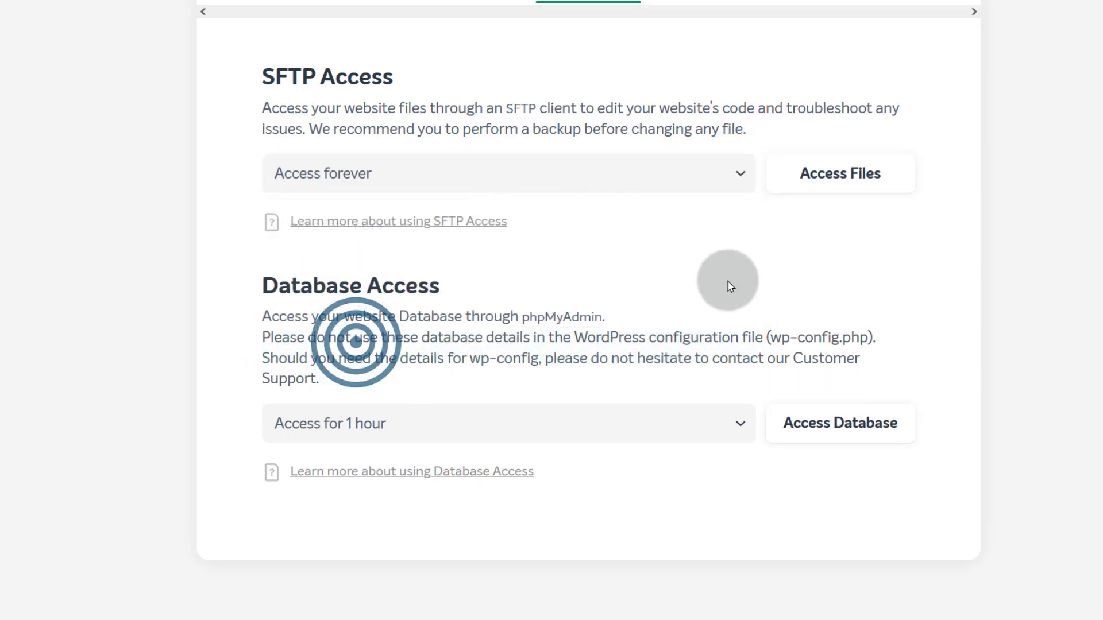
{"action": "left_click", "coordinate": [831, 175]}
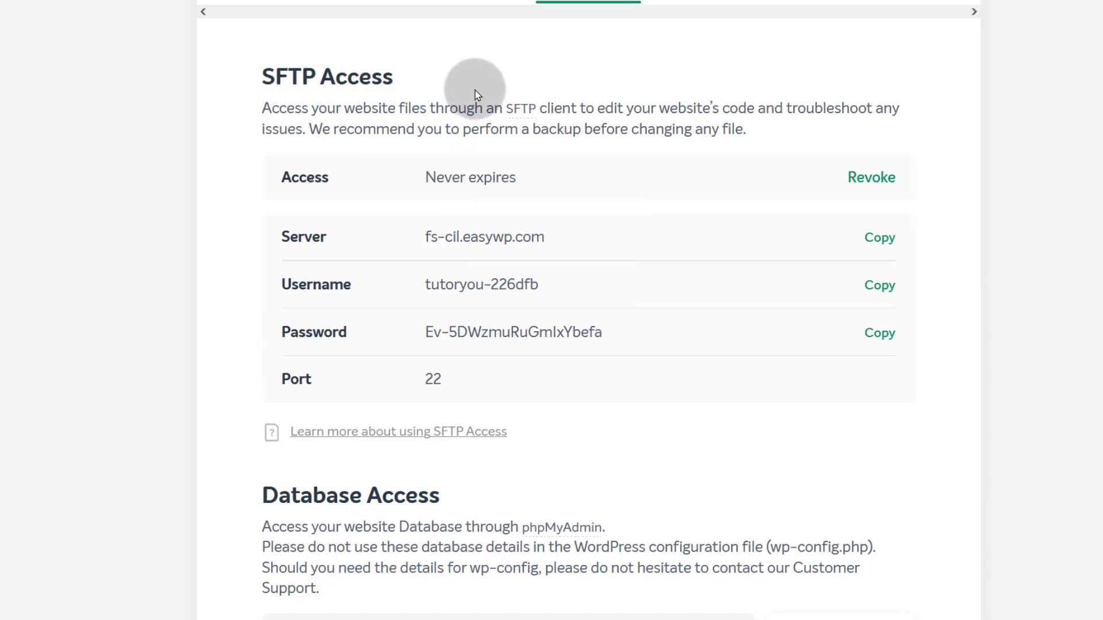
Revoke the non-expiring SFTP access and grant phpMyAdmin database access for 1 hour
{"action": "left_click", "coordinate": [868, 176]}
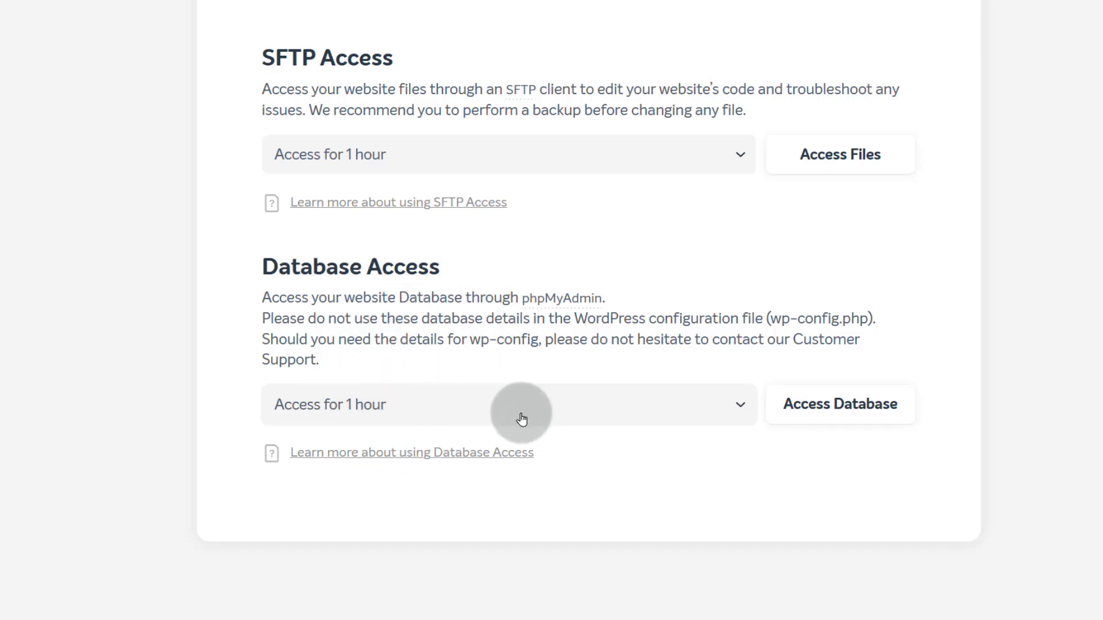
{"action": "left_click", "coordinate": [820, 408]}
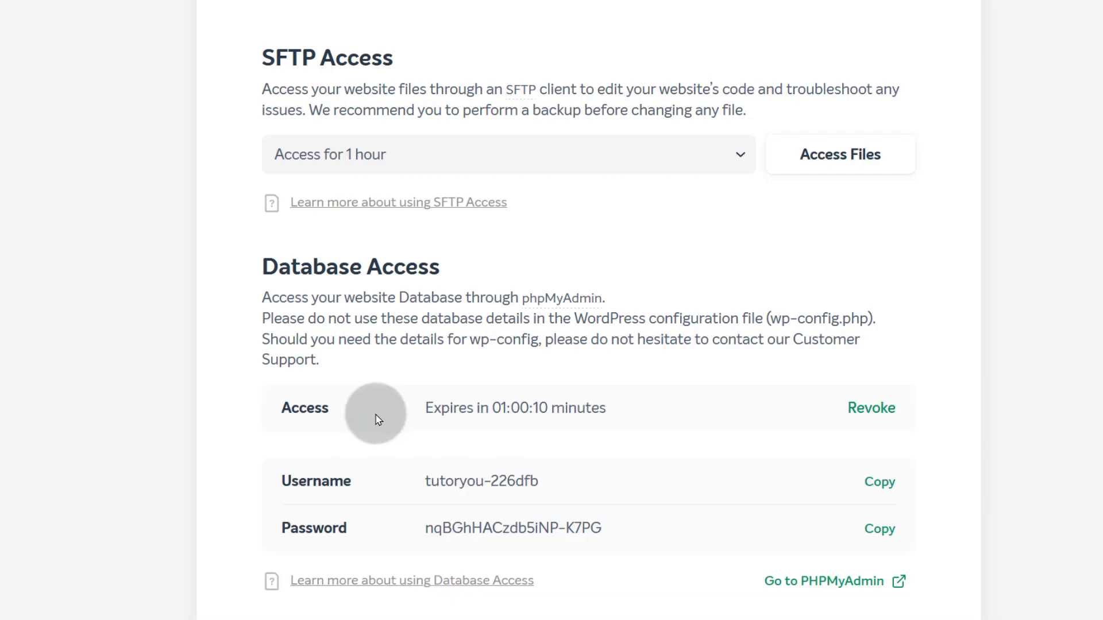
Open phpMyAdmin from the database access details and enter the generated database username in its login form
{"action": "scroll", "coordinate": [644, 434], "scroll_direction": "down", "scroll_amount": 2}
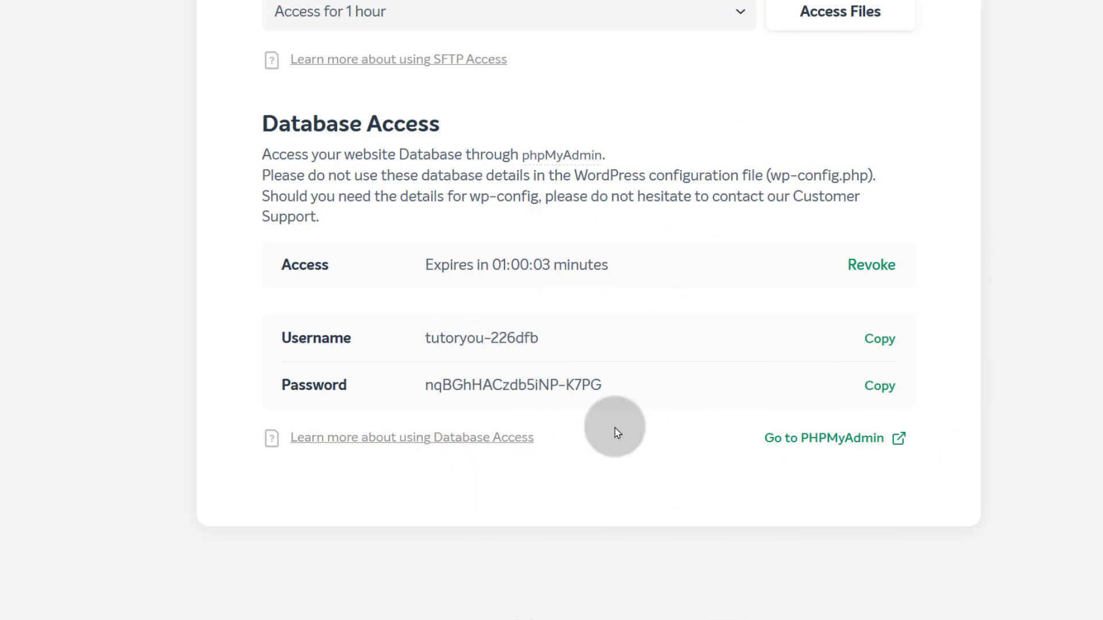
{"action": "left_click", "coordinate": [808, 437]}
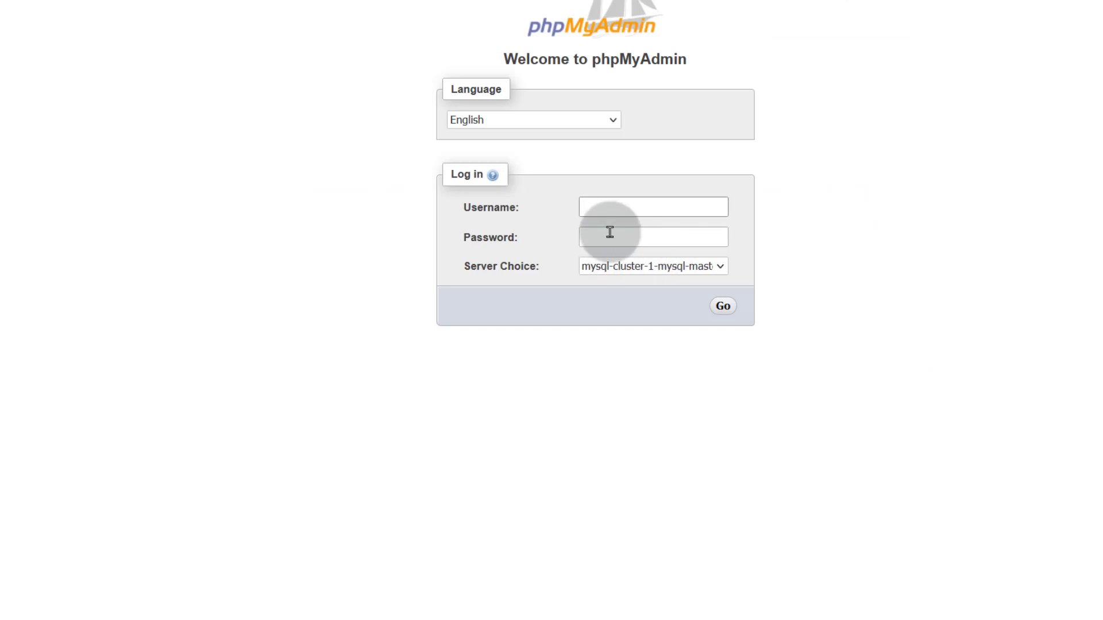
{"action": "left_click", "coordinate": [599, 203]}
{"action": "right_click", "coordinate": [631, 210]}
{"action": "left_click", "coordinate": [665, 352]}
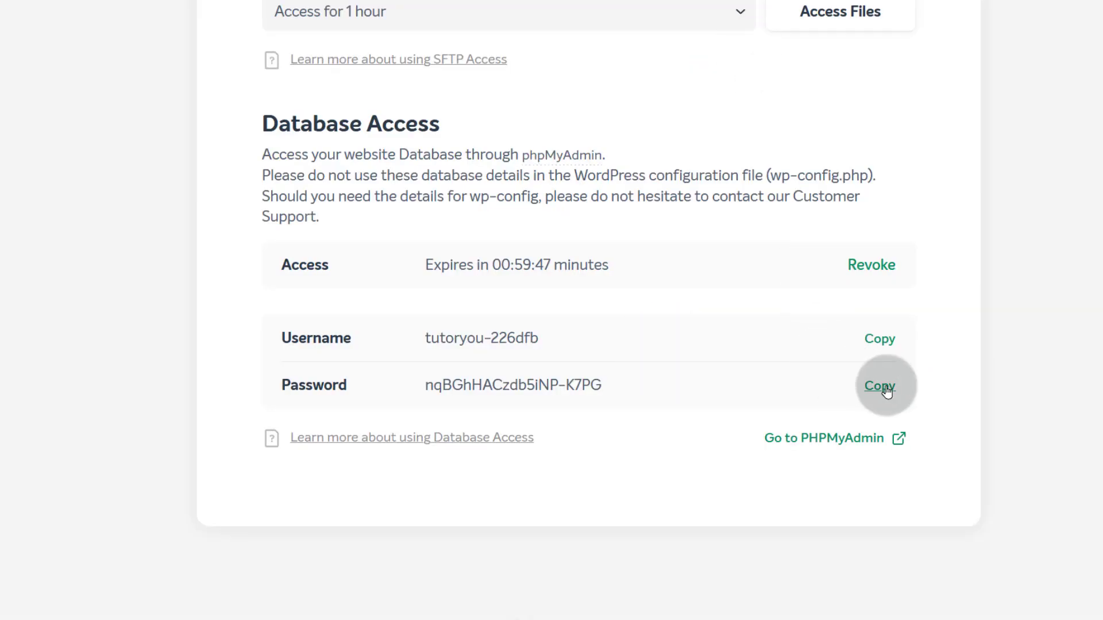
Enter the generated database password, log in to phpMyAdmin and save the login in the browser
{"action": "left_click", "coordinate": [884, 388]}
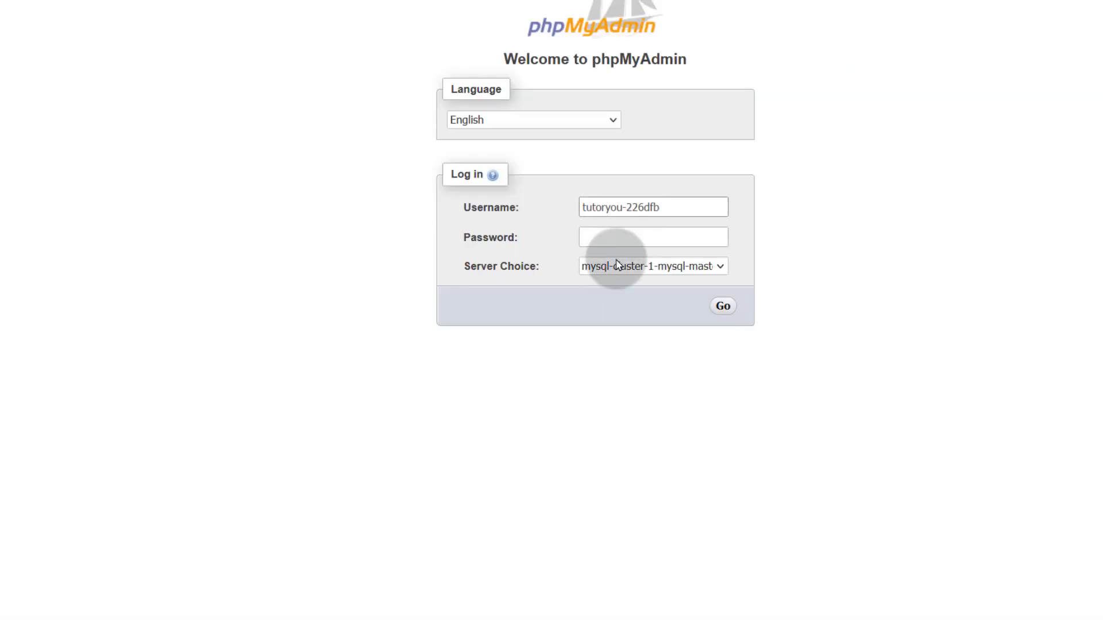
{"action": "left_click", "coordinate": [606, 232]}
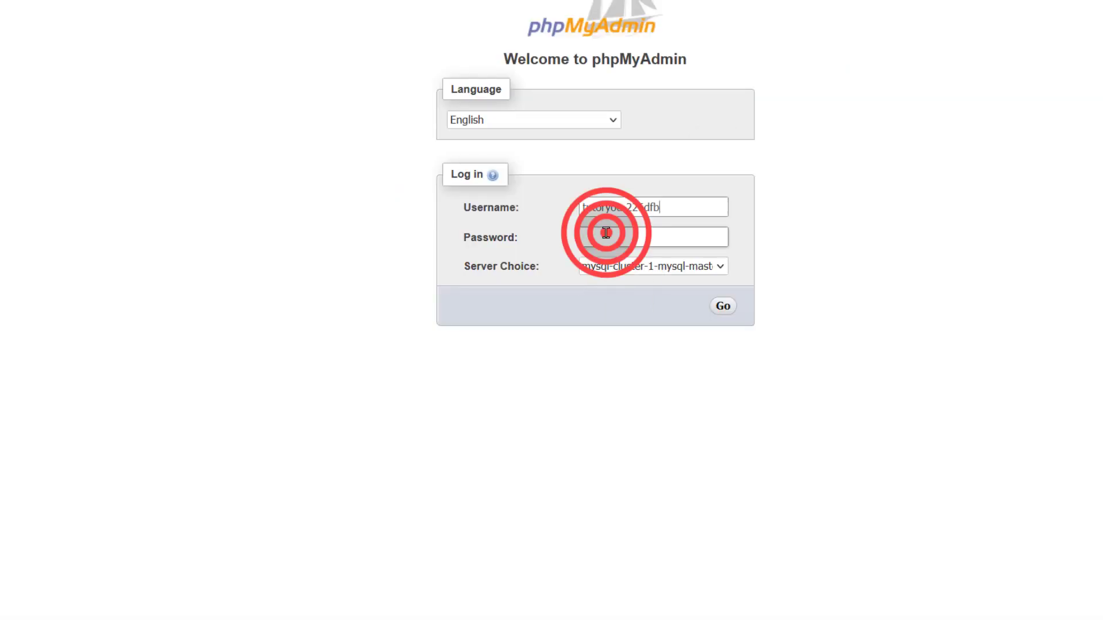
{"action": "right_click", "coordinate": [606, 233]}
{"action": "left_click", "coordinate": [648, 404]}
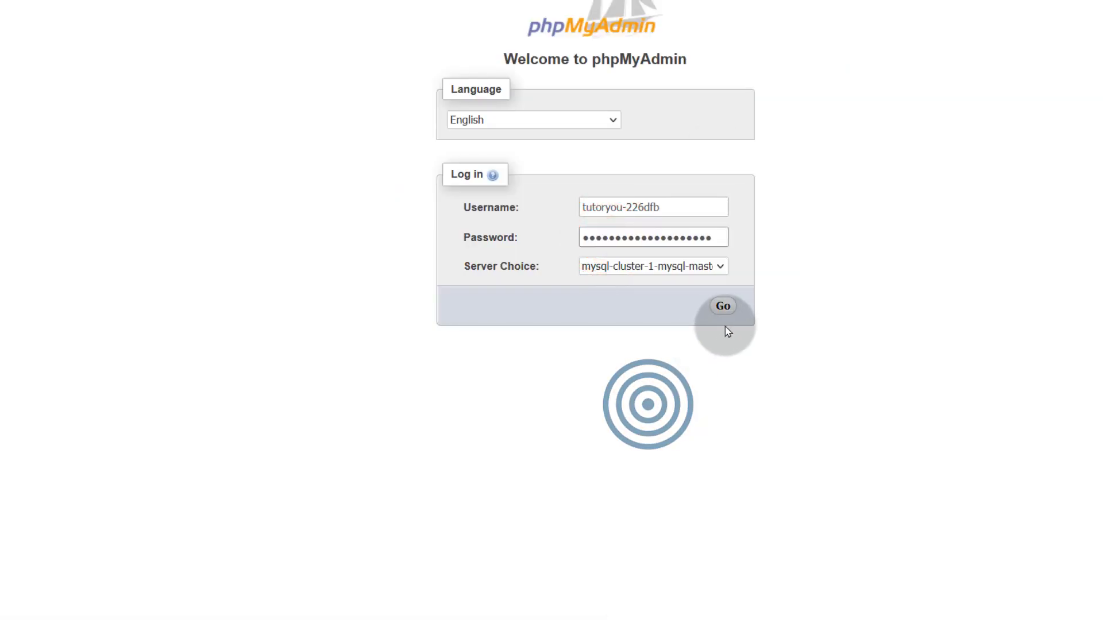
{"action": "left_click", "coordinate": [722, 307]}
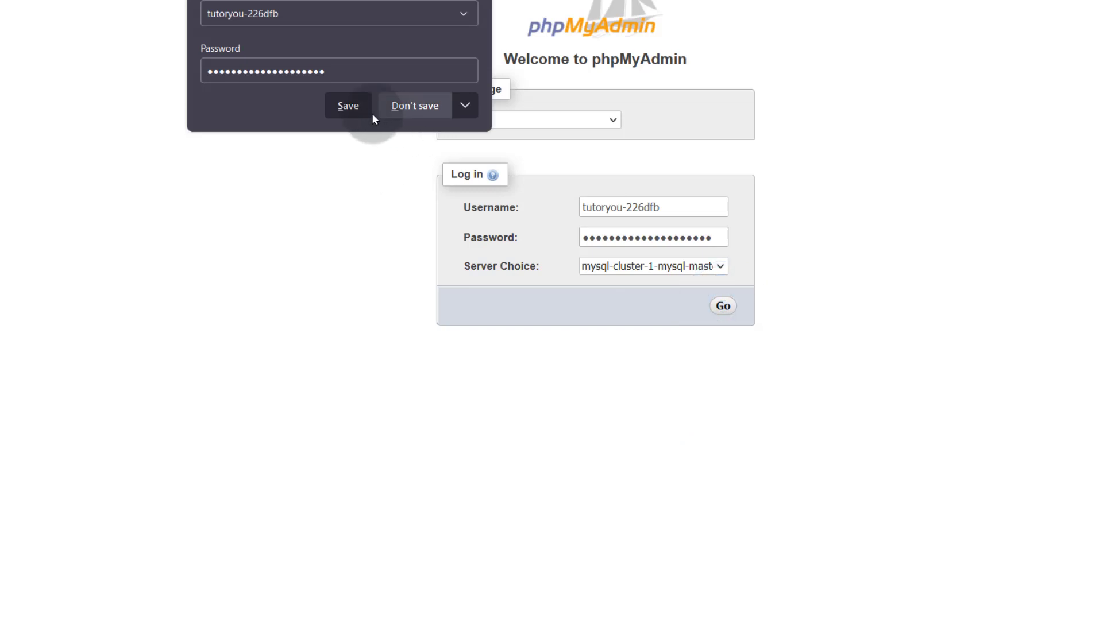
{"action": "left_click", "coordinate": [350, 106]}
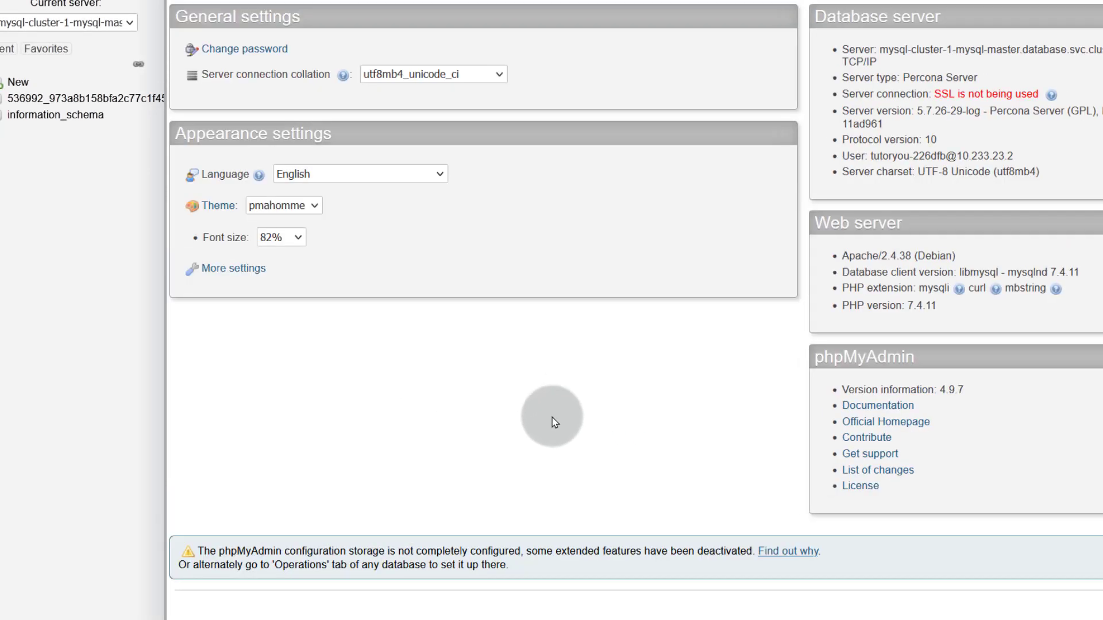
Open the WordPress database of the site and browse the rows of its wp_options table
{"action": "left_click", "coordinate": [33, 100]}
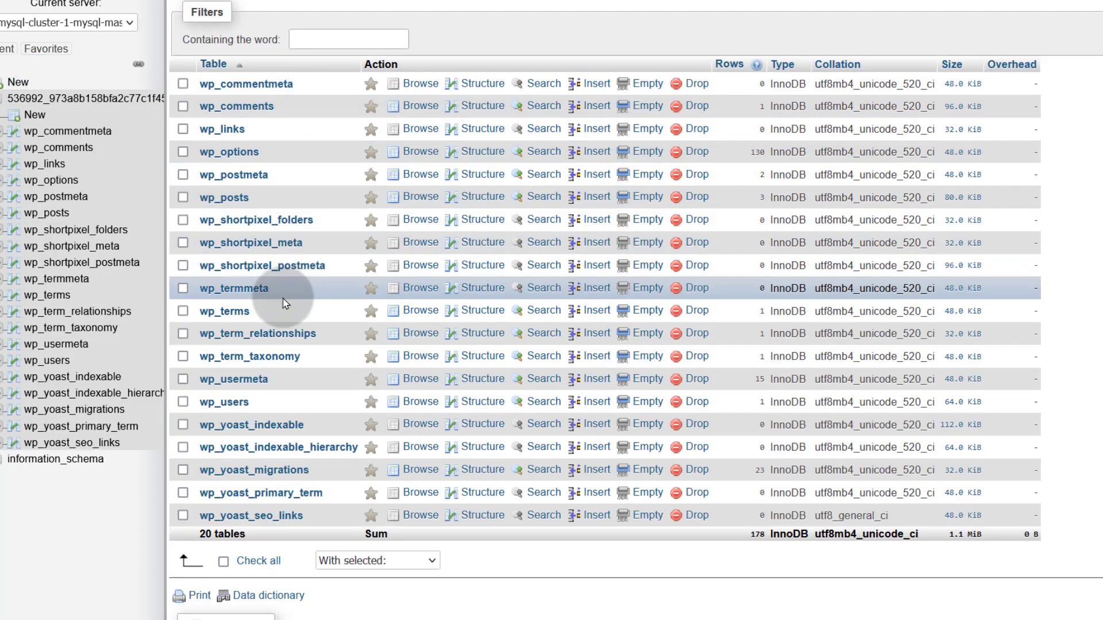
{"action": "scroll", "coordinate": [288, 291], "scroll_direction": "down", "scroll_amount": 2}
{"action": "scroll", "coordinate": [276, 323], "scroll_direction": "up", "scroll_amount": 2}
{"action": "left_click", "coordinate": [233, 155]}
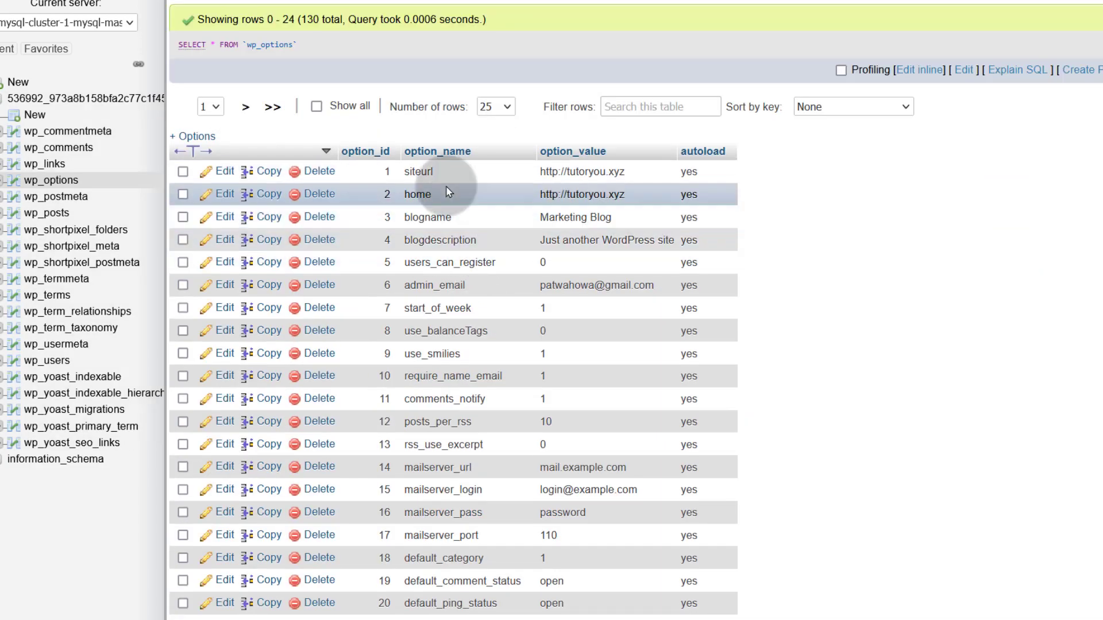
Open the siteurl option value in wp_options for inline editing and leave it without making a change
{"action": "left_click", "coordinate": [573, 169]}
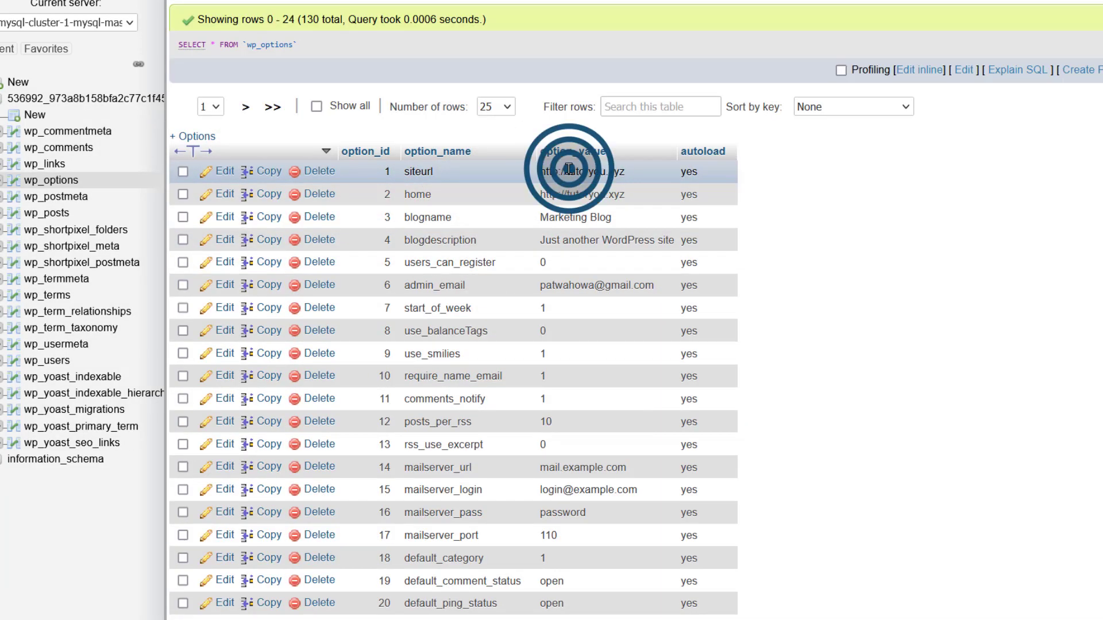
{"action": "left_click", "coordinate": [576, 236]}
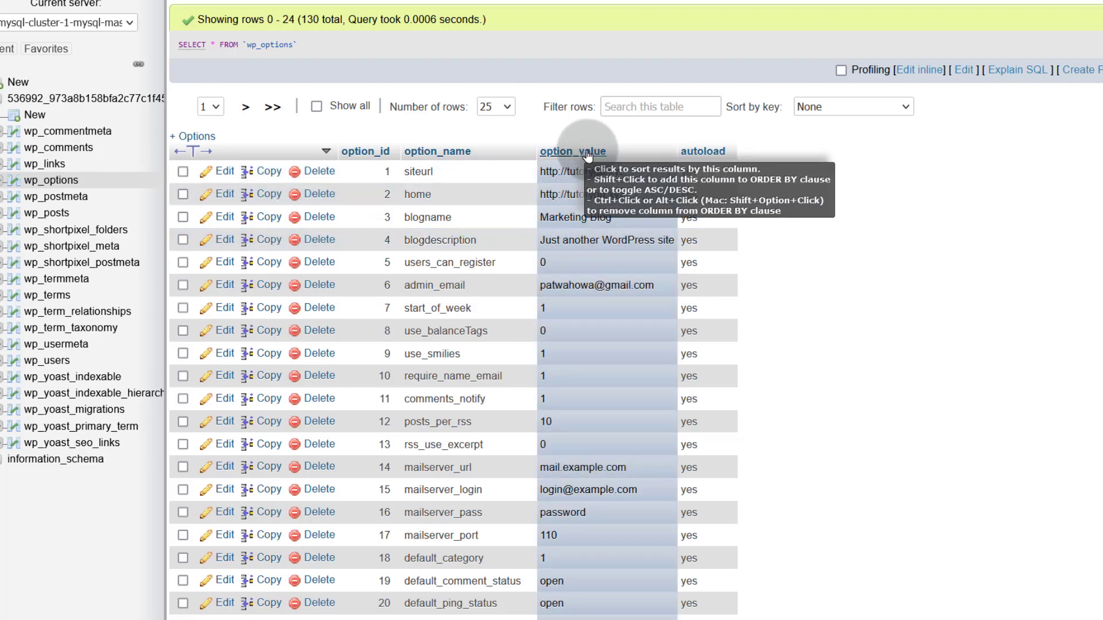
{"action": "double_click", "coordinate": [577, 170]}
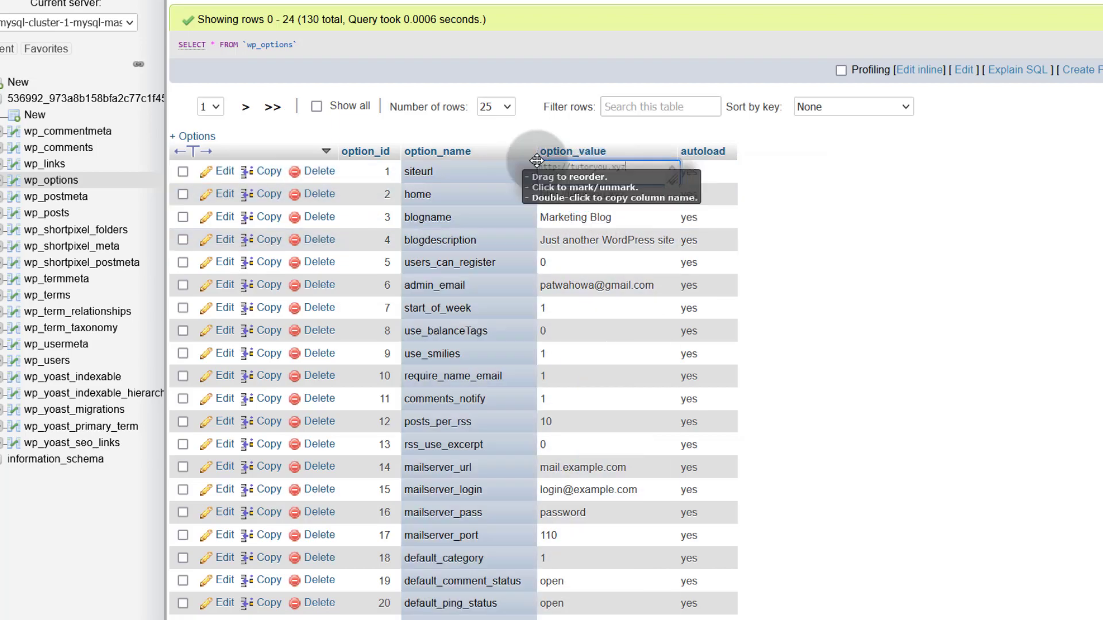
{"action": "left_click", "coordinate": [859, 229]}
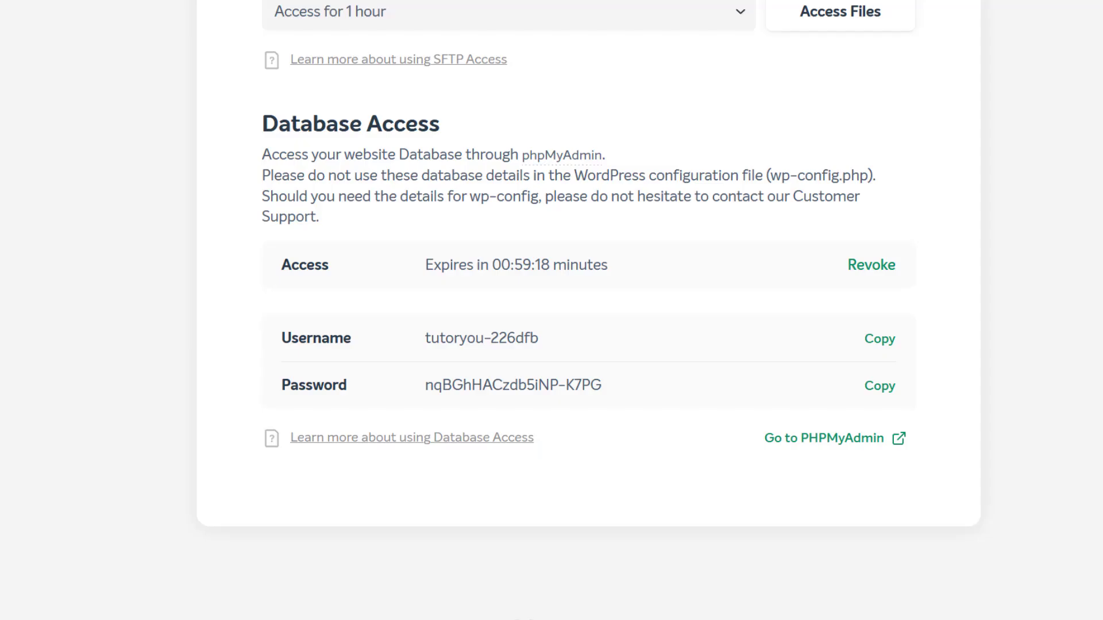
Revoke the one-hour database access in EasyWP, reload phpMyAdmin and try to log in again
{"action": "left_click", "coordinate": [871, 265]}
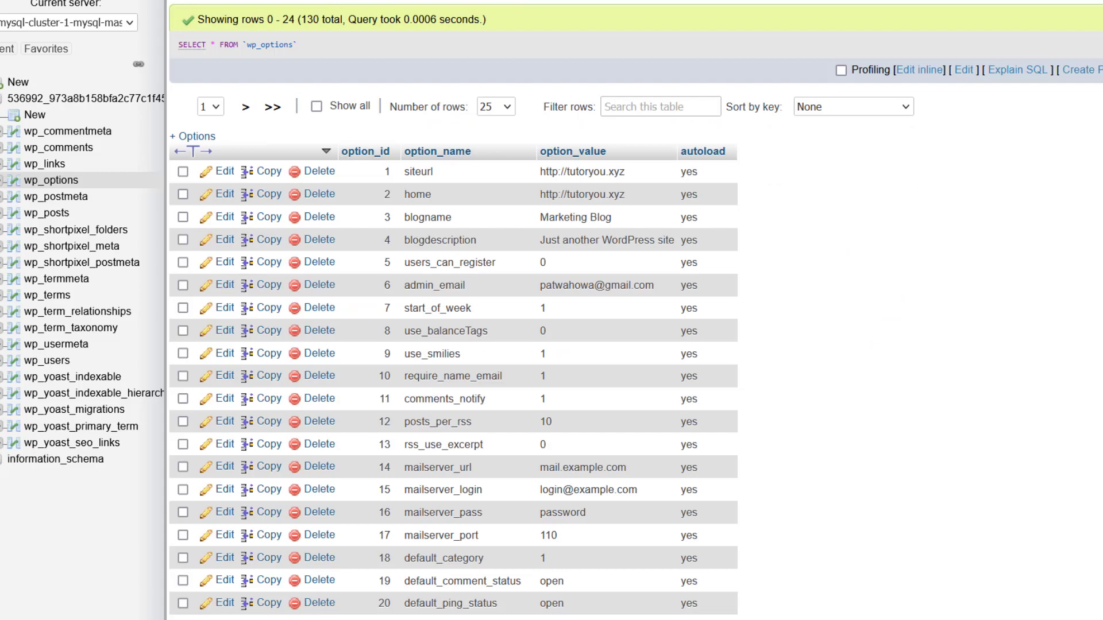
{"action": "key", "text": "F5"}
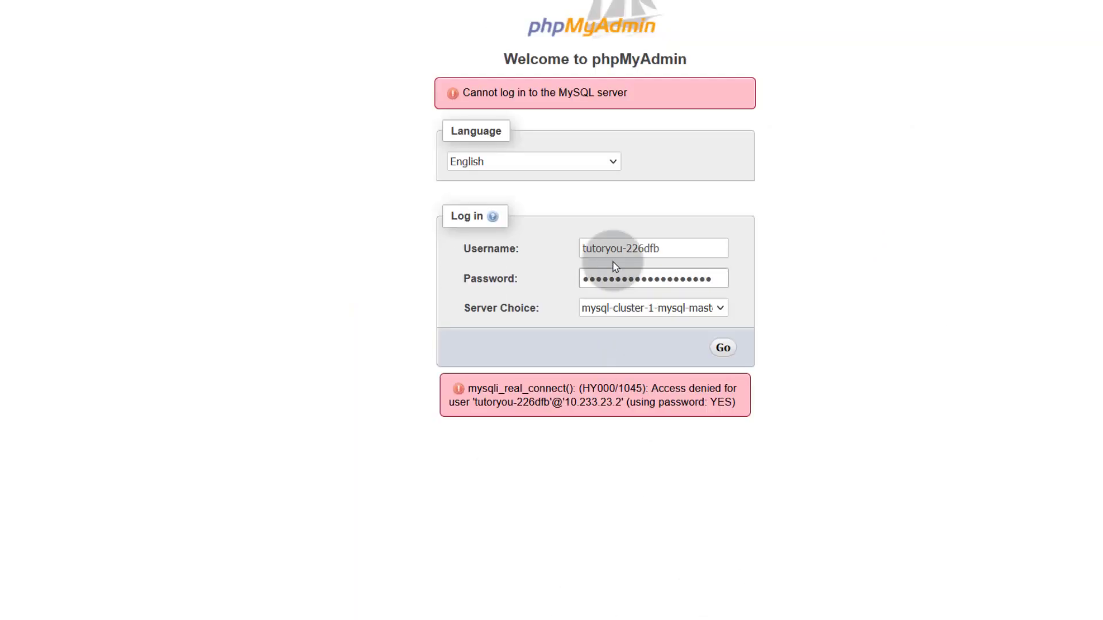
{"action": "left_click", "coordinate": [722, 347]}
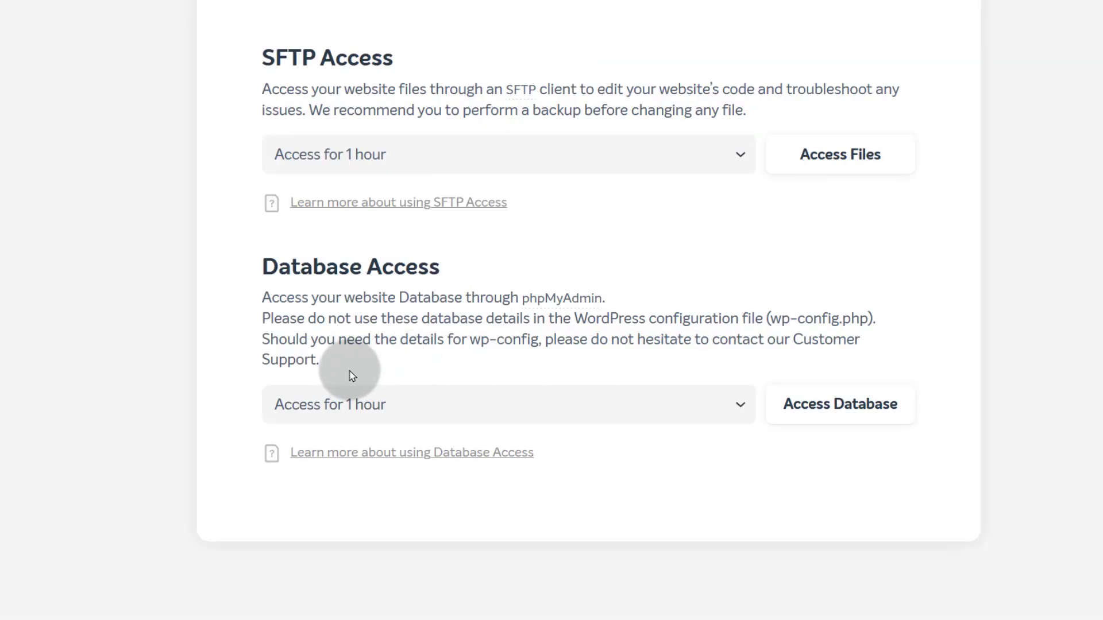
Grant SFTP access to the Marketing Blog files for 1 hour
{"action": "scroll", "coordinate": [562, 438], "scroll_direction": "up", "scroll_amount": 3}
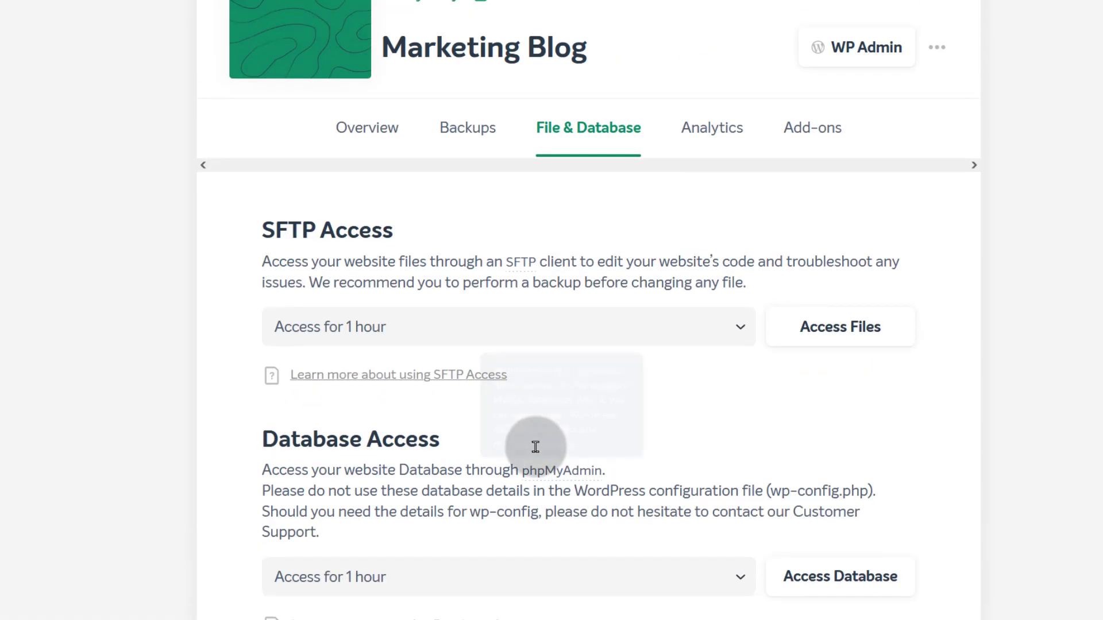
{"action": "scroll", "coordinate": [557, 551], "scroll_direction": "down", "scroll_amount": 3}
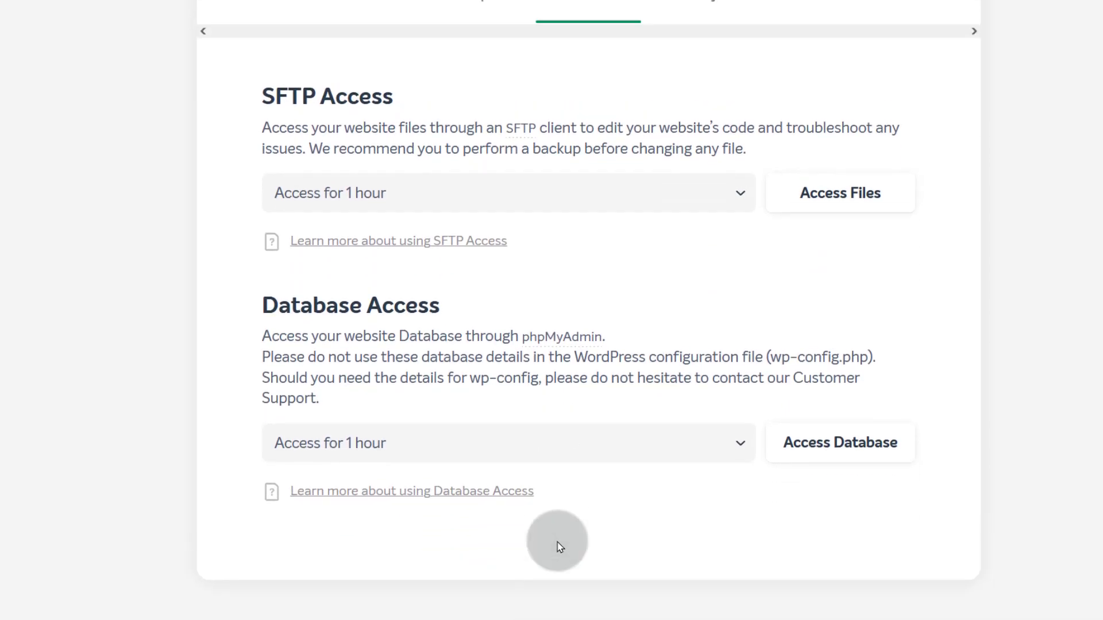
{"action": "scroll", "coordinate": [479, 508], "scroll_direction": "up", "scroll_amount": 2}
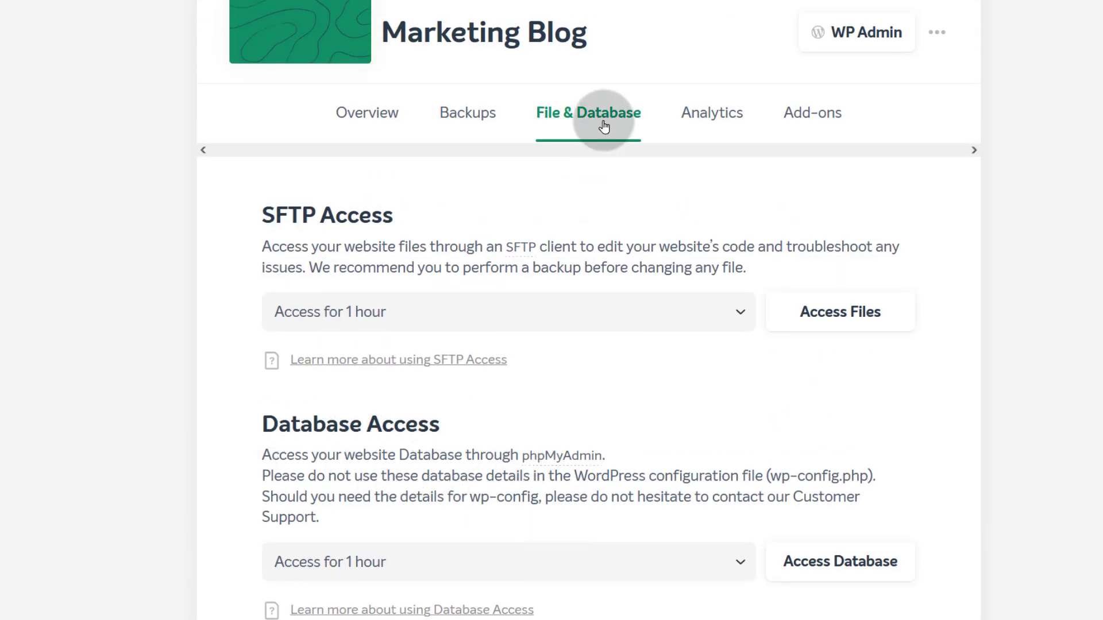
{"action": "scroll", "coordinate": [351, 320], "scroll_direction": "down", "scroll_amount": 3}
{"action": "left_click", "coordinate": [815, 140]}
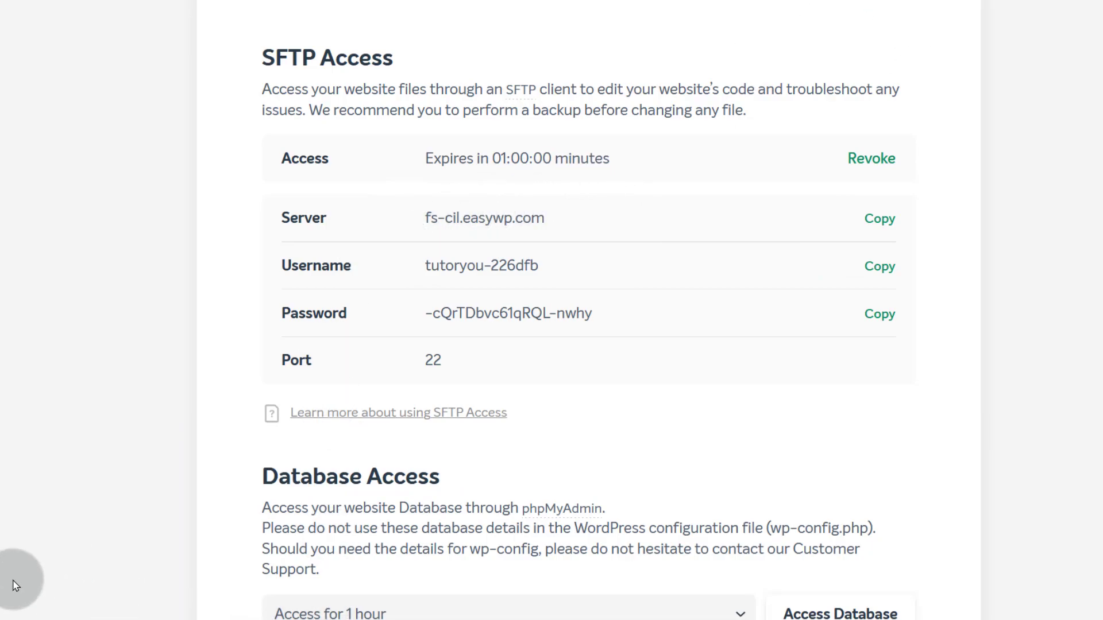
Launch WinSCP and start a new site in its login dialog using the SFTP protocol
{"action": "key", "text": "super"}
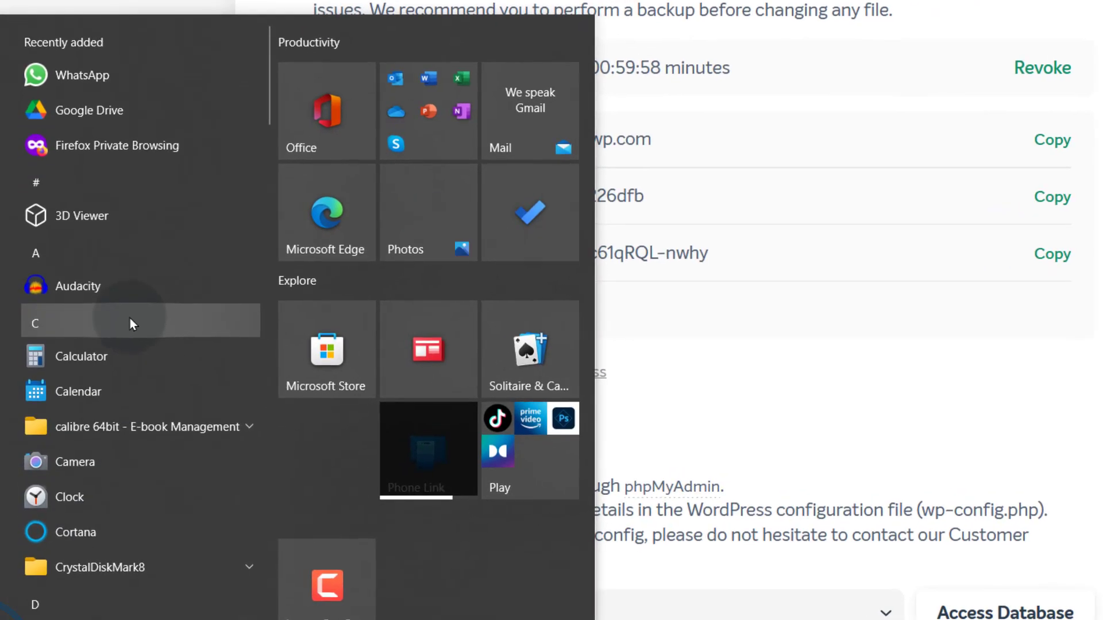
{"action": "key", "text": "Escape"}
{"action": "key", "text": "super"}
{"action": "type", "text": "winsc"}
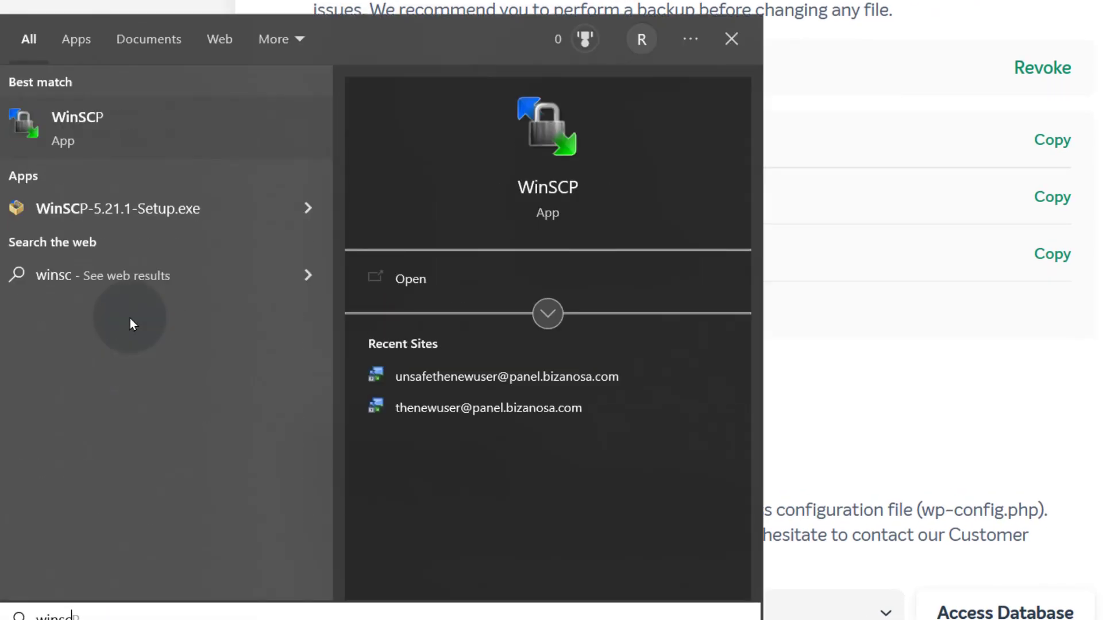
{"action": "left_click", "coordinate": [87, 126]}
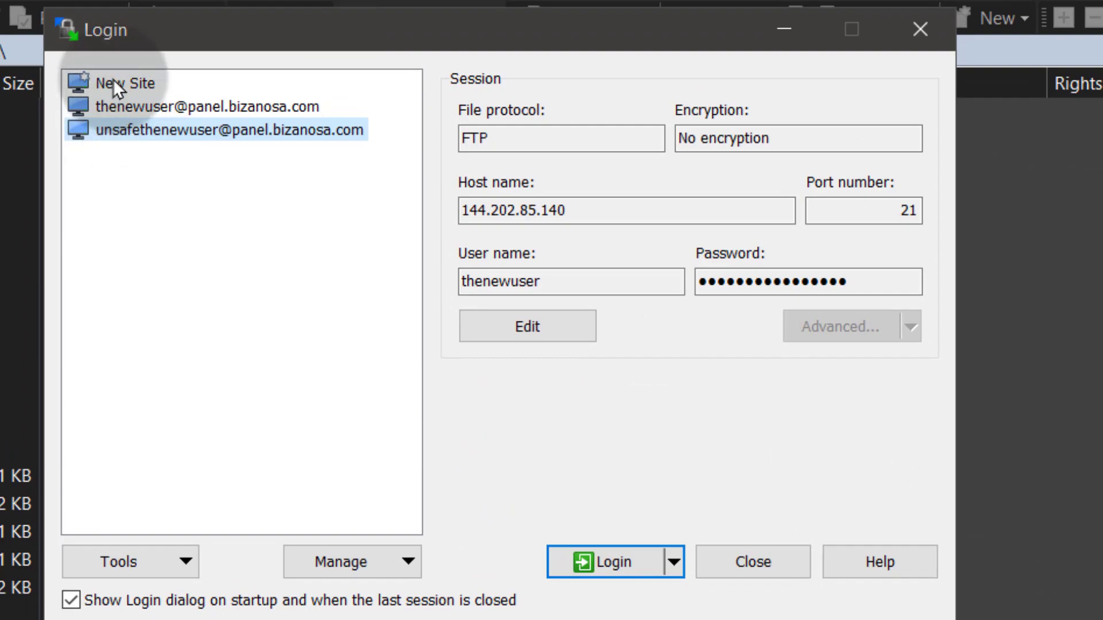
{"action": "left_click", "coordinate": [130, 87]}
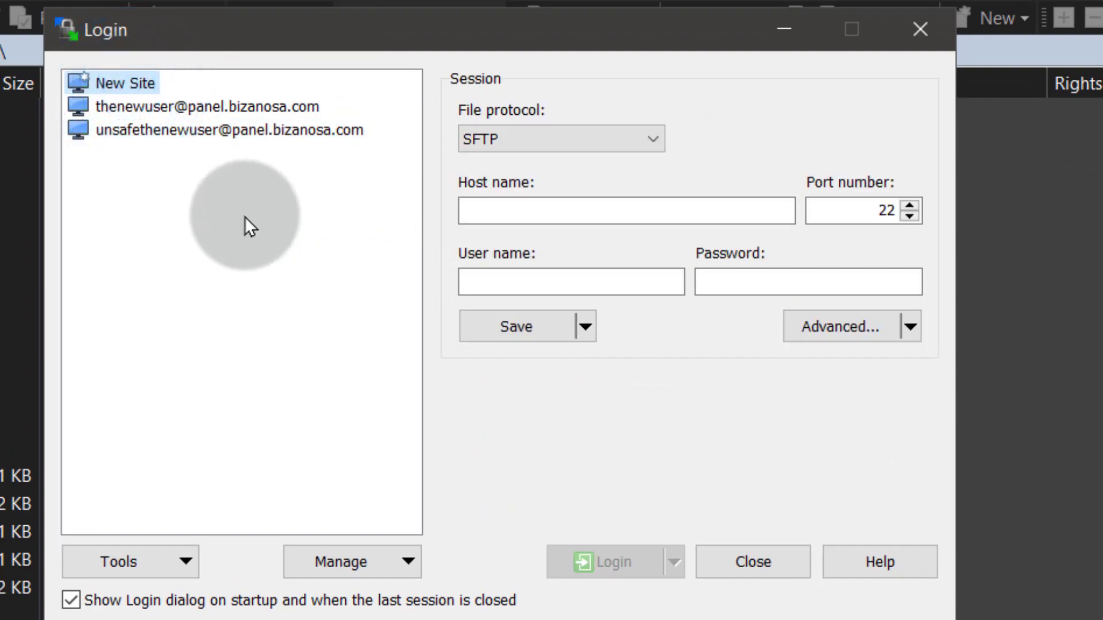
{"action": "left_click", "coordinate": [127, 86]}
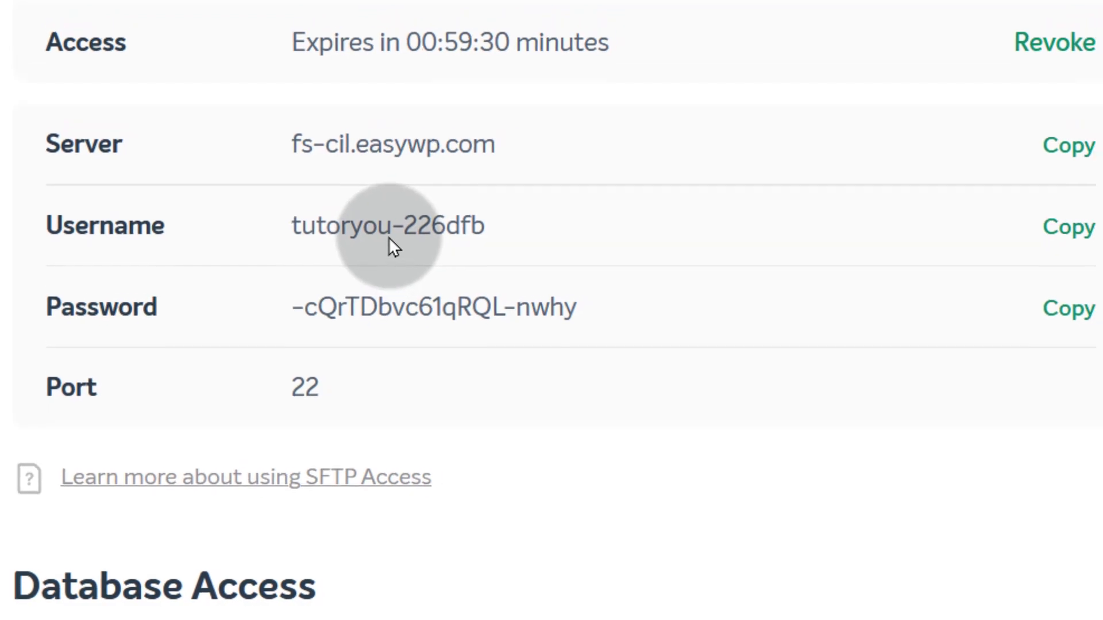
Copy the SFTP server address from EasyWP and set the WinSCP host name to fs-cil.easywp.com
{"action": "left_click", "coordinate": [970, 188]}
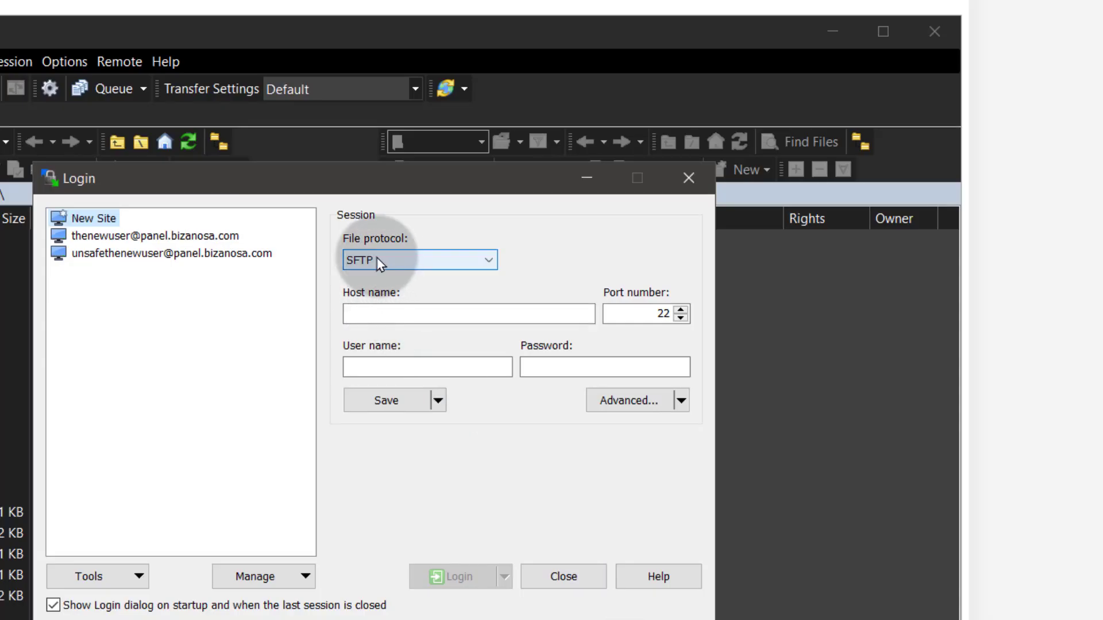
{"action": "left_click", "coordinate": [409, 313]}
{"action": "right_click", "coordinate": [406, 313]}
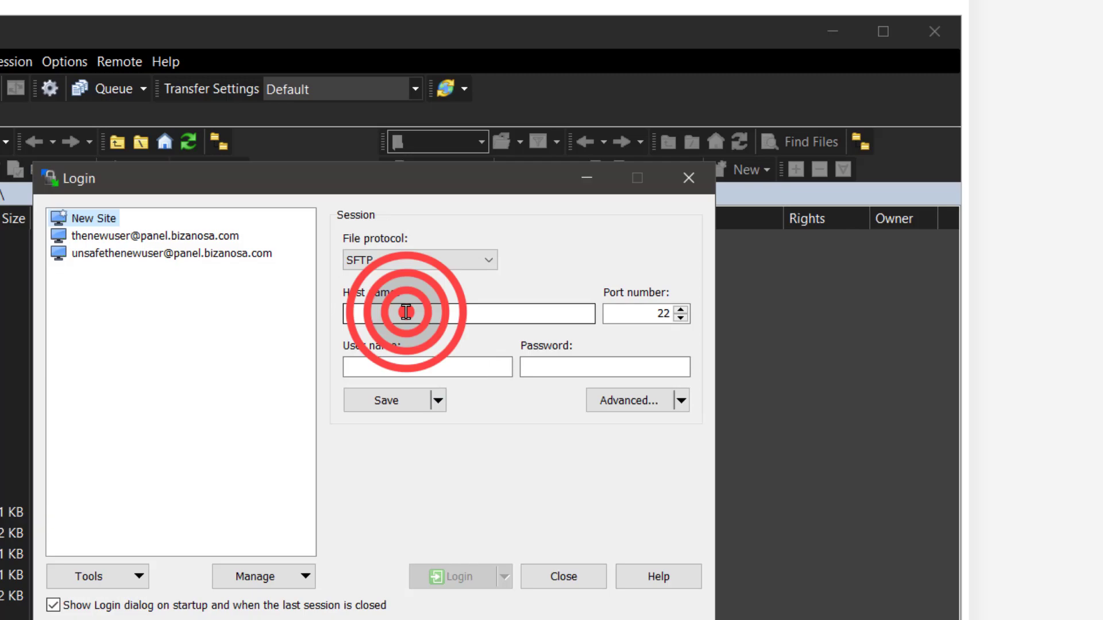
{"action": "left_click", "coordinate": [458, 389]}
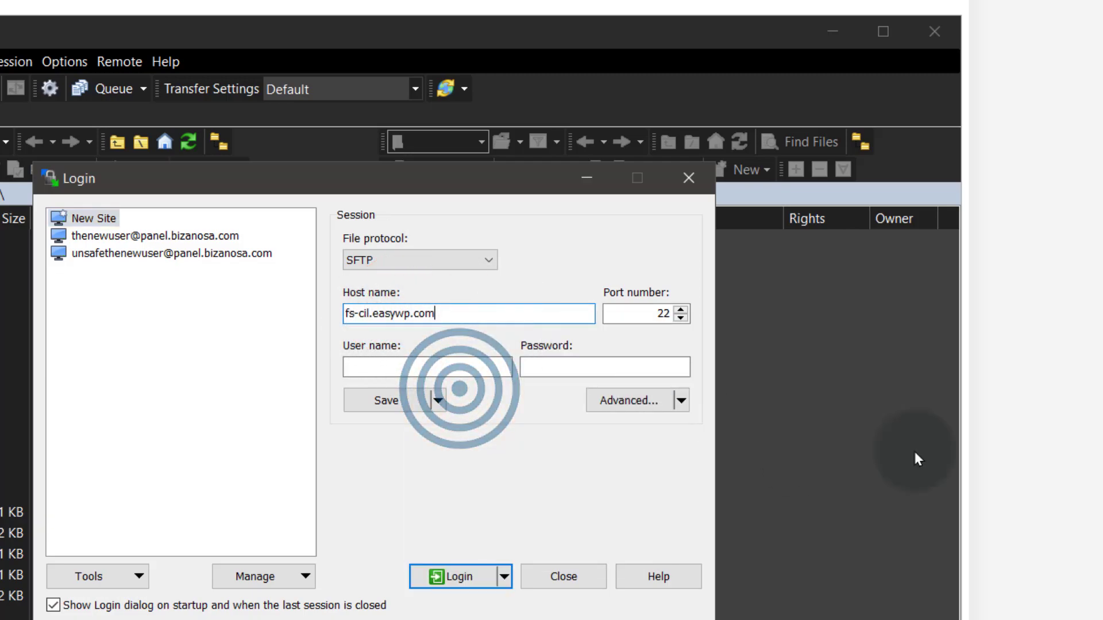
Copy the generated SFTP username from EasyWP and paste it as the WinSCP user name
{"action": "left_click", "coordinate": [1065, 408]}
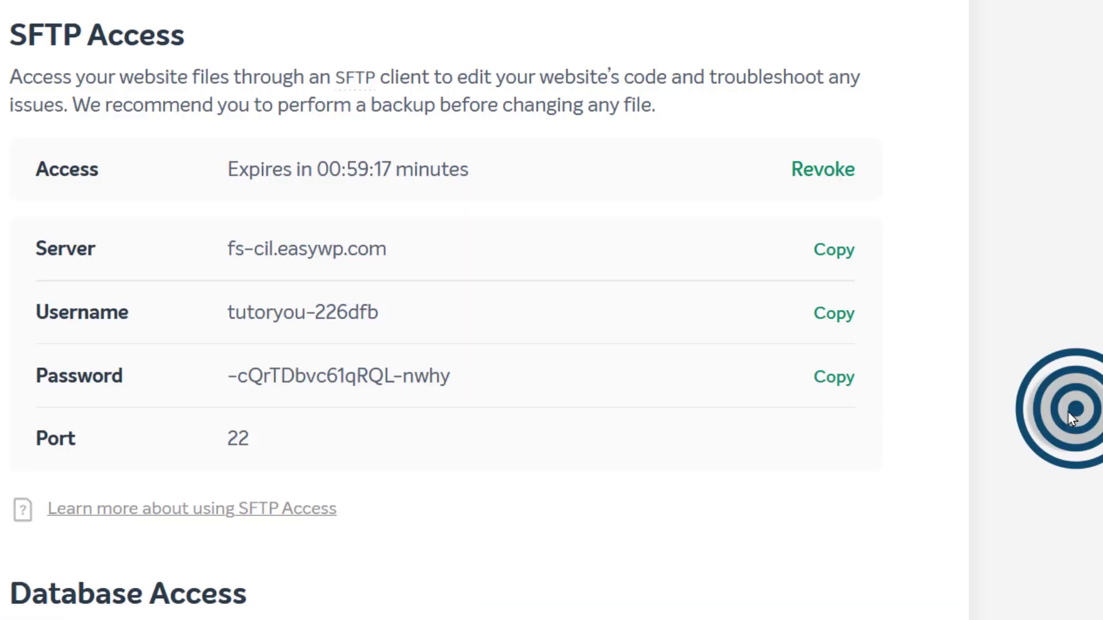
{"action": "left_click", "coordinate": [835, 313]}
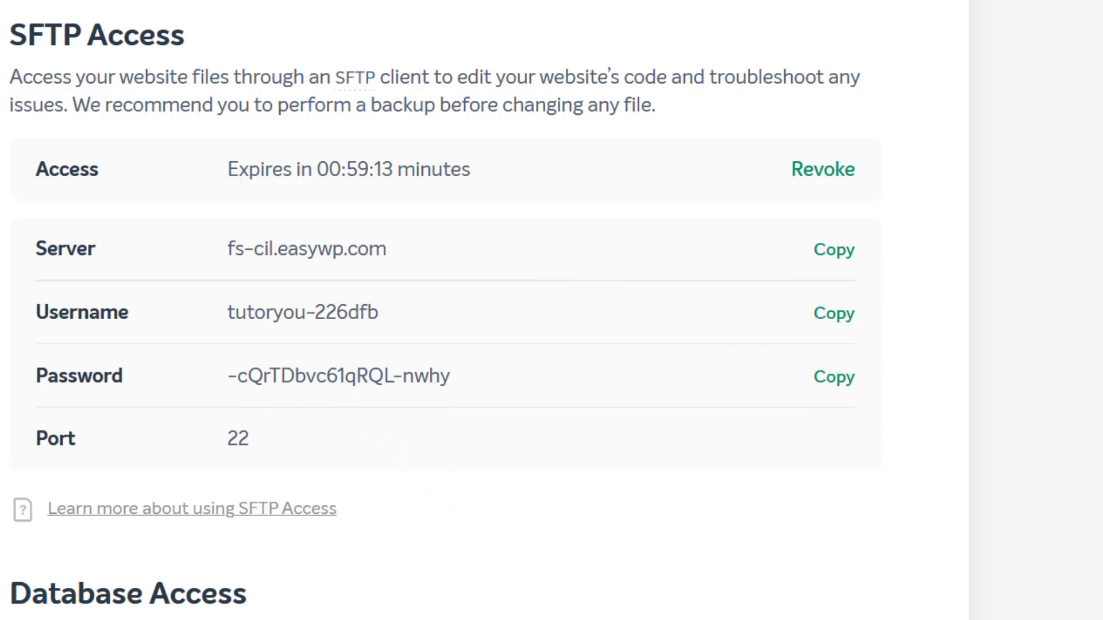
{"action": "key", "text": "alt+Tab"}
{"action": "left_click", "coordinate": [365, 363]}
{"action": "right_click", "coordinate": [364, 363]}
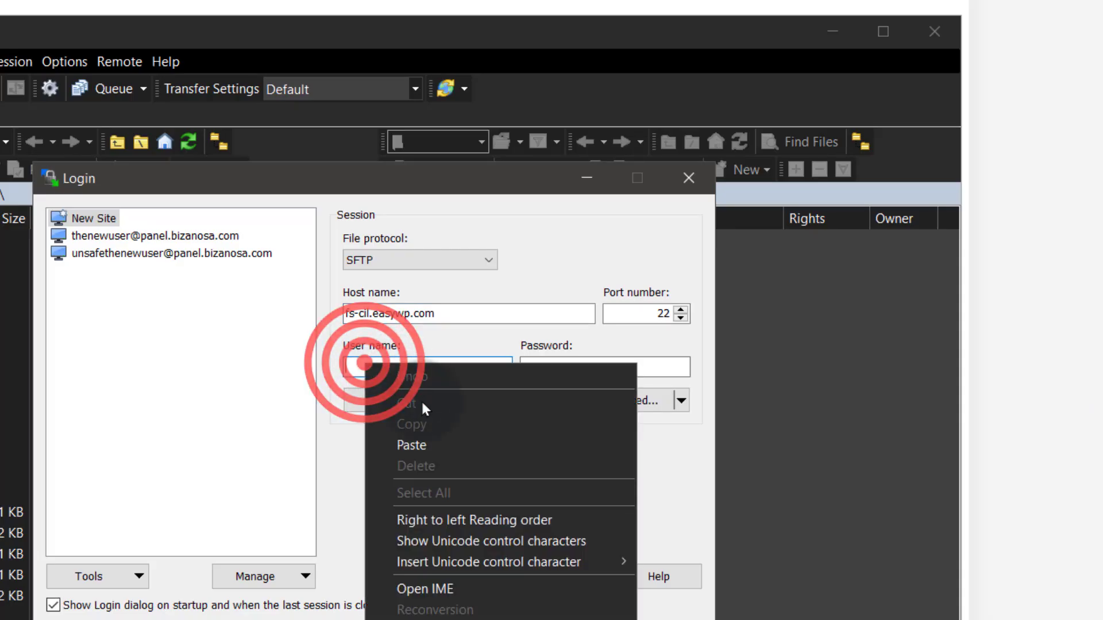
{"action": "left_click", "coordinate": [420, 400]}
Copy the generated SFTP password from EasyWP and paste it as the WinSCP password
{"action": "left_click", "coordinate": [1004, 415]}
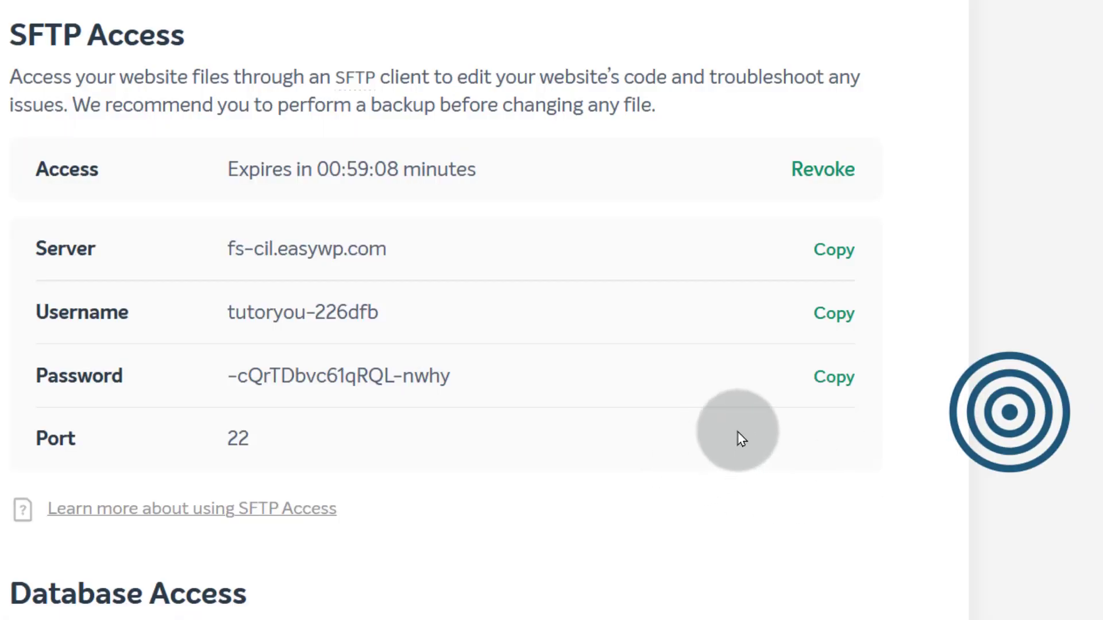
{"action": "left_click", "coordinate": [834, 377]}
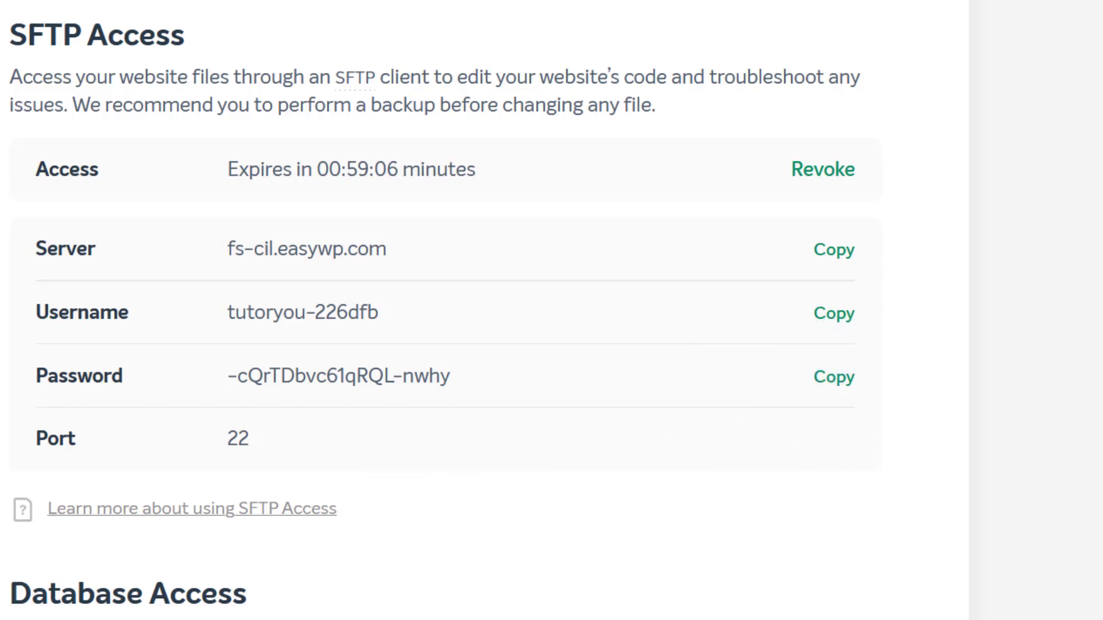
{"action": "key", "text": "alt+Tab"}
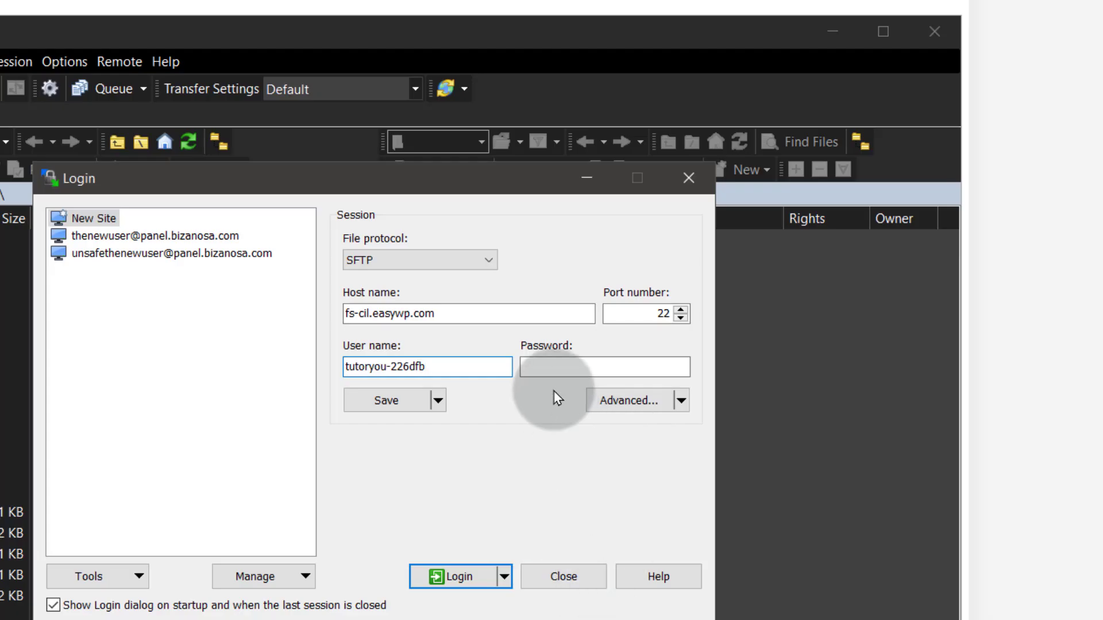
{"action": "right_click", "coordinate": [566, 363]}
{"action": "left_click", "coordinate": [613, 442]}
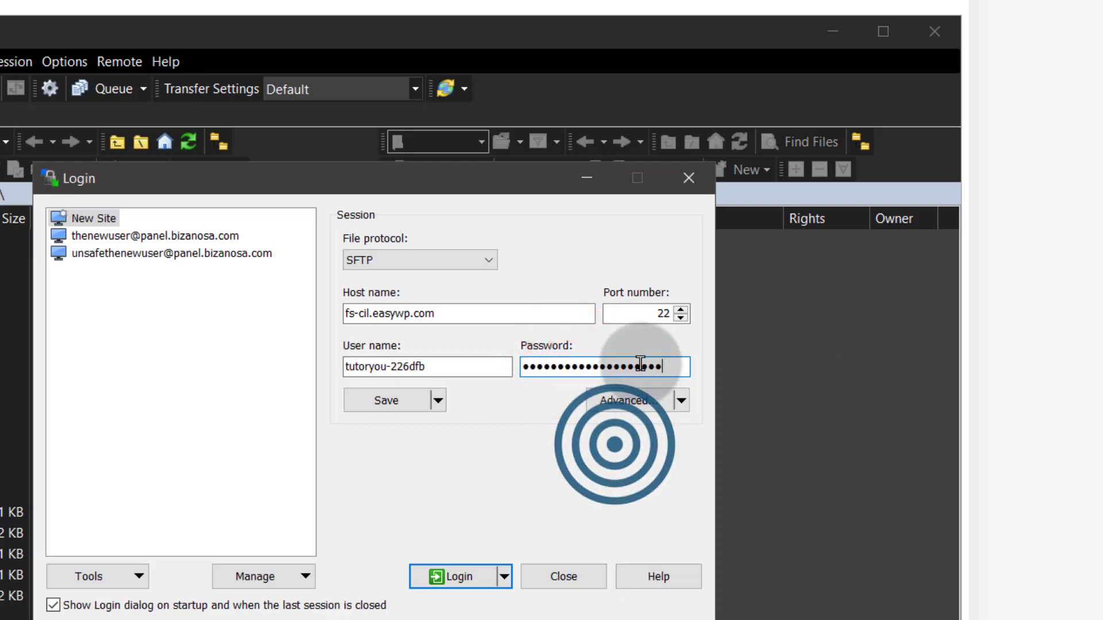
Check the SFTP port in EasyWP, then log in to the server from WinSCP on port 22, accepting its host key
{"action": "left_click", "coordinate": [1061, 430]}
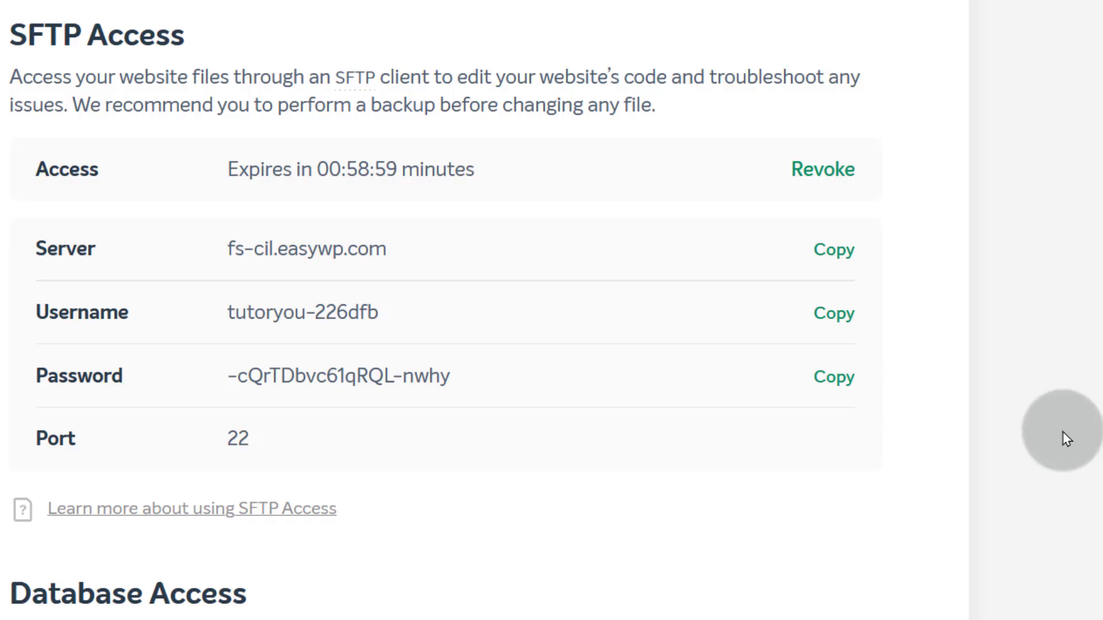
{"action": "left_click", "coordinate": [247, 439]}
{"action": "key", "text": "alt+Tab"}
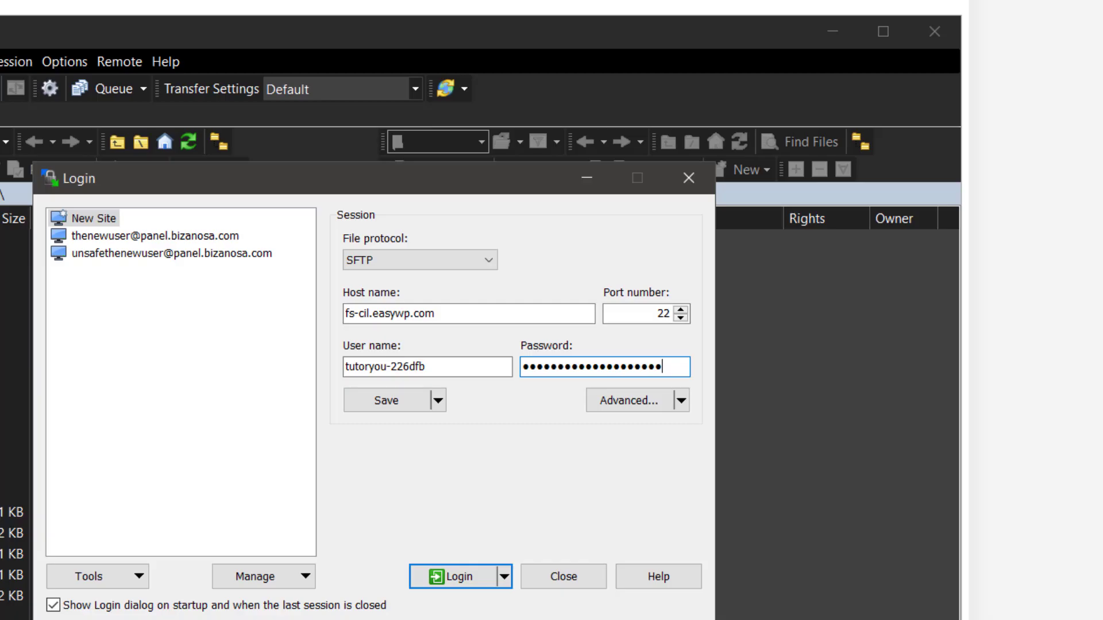
{"action": "left_click", "coordinate": [457, 580]}
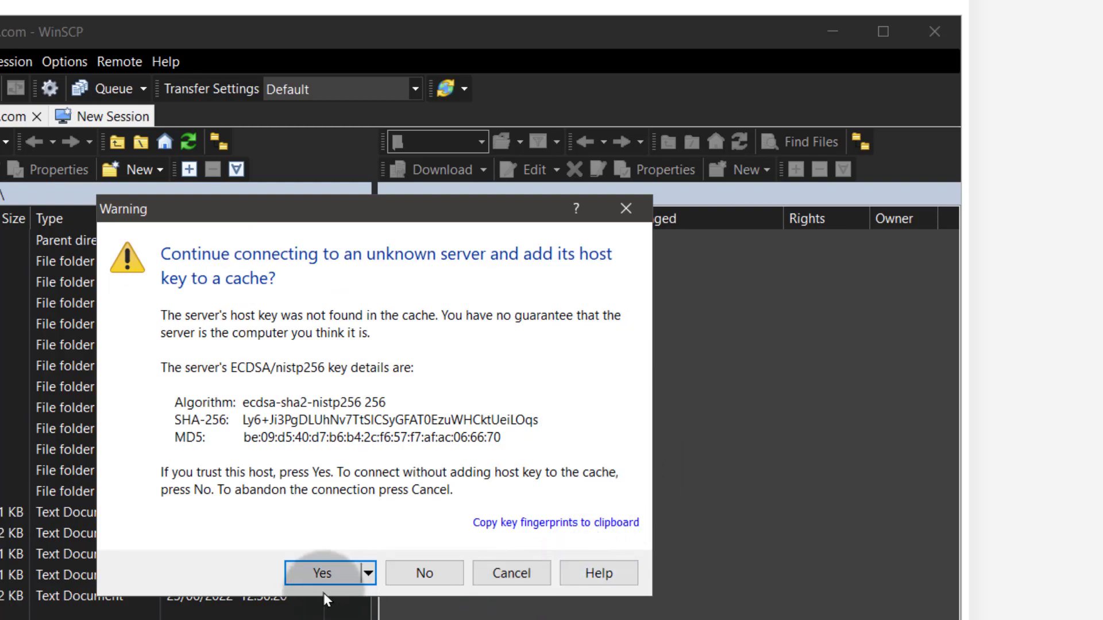
{"action": "left_click", "coordinate": [315, 575]}
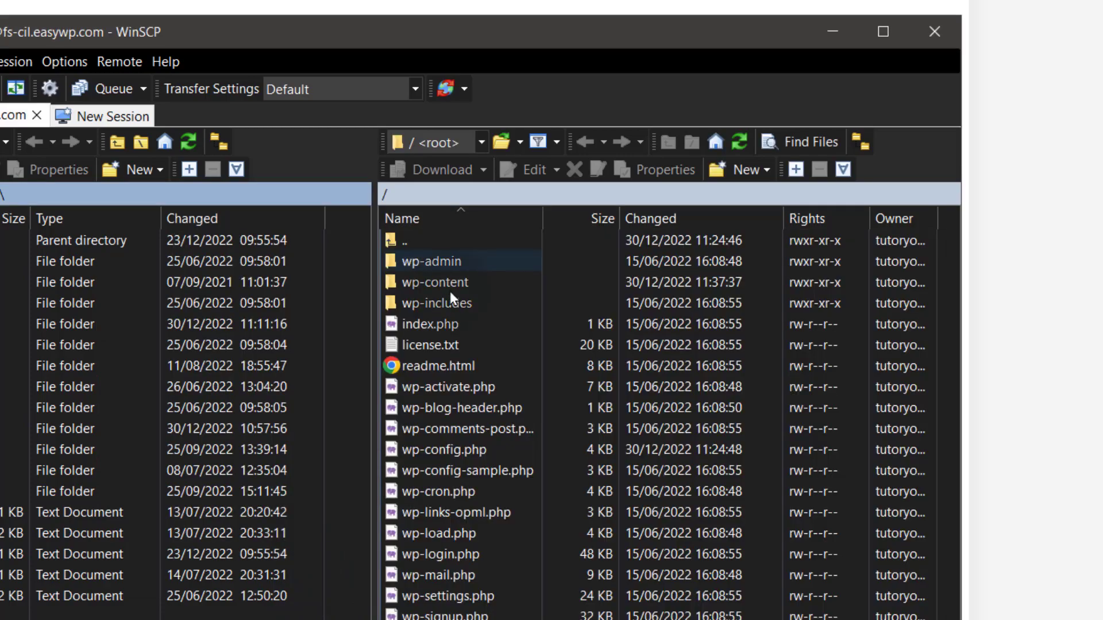
Open the remote wp-content folder and go into its themes subfolder
{"action": "left_click", "coordinate": [526, 340]}
{"action": "left_click", "coordinate": [580, 42]}
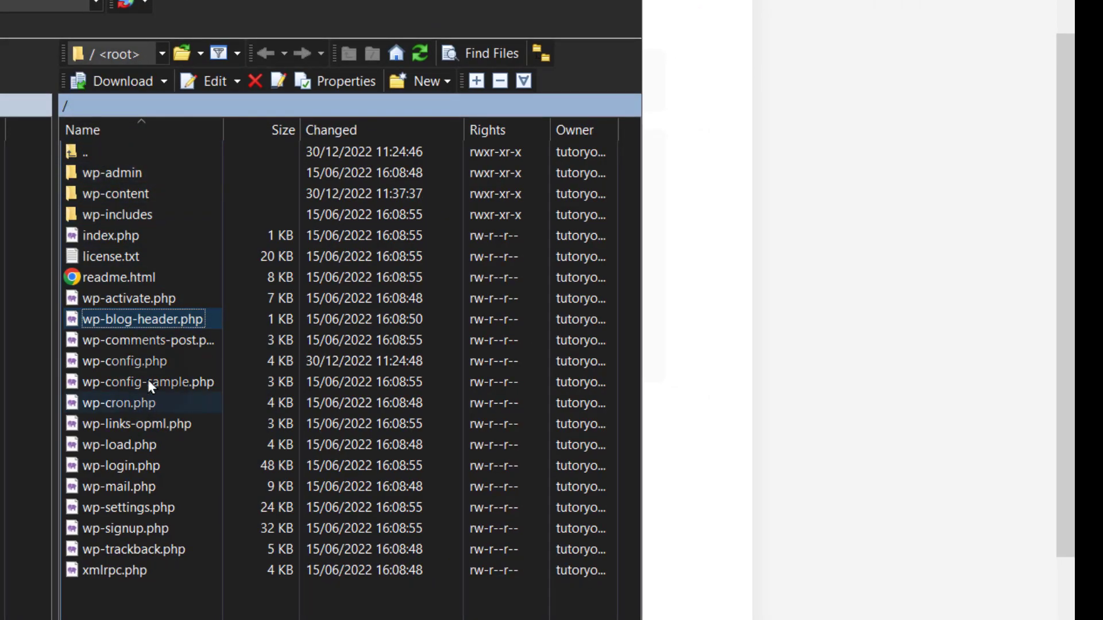
{"action": "double_click", "coordinate": [101, 191]}
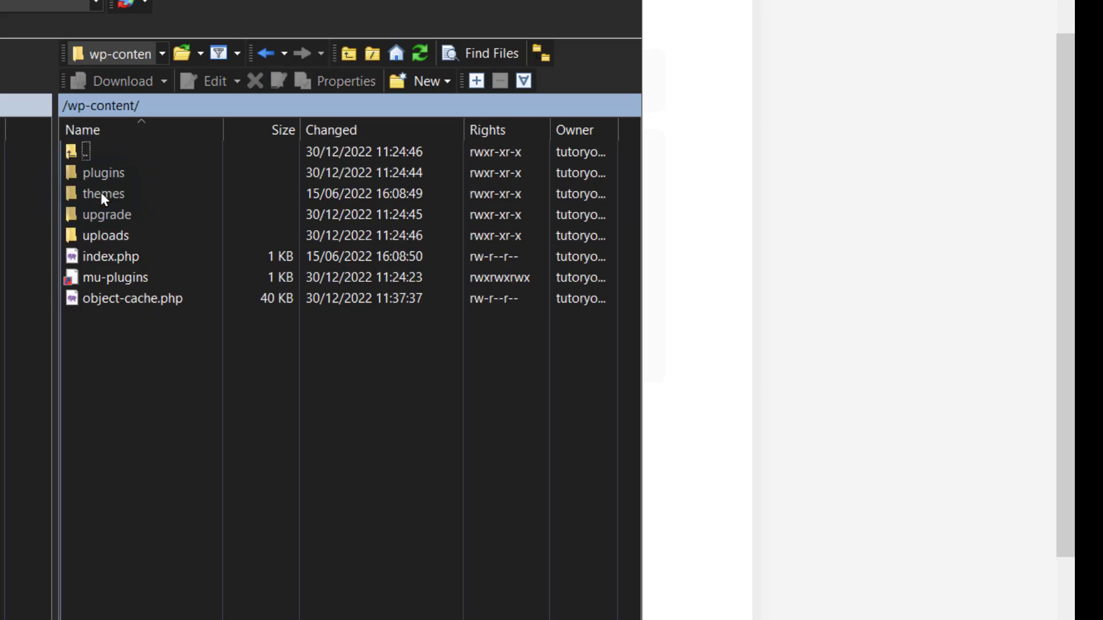
{"action": "double_click", "coordinate": [91, 192]}
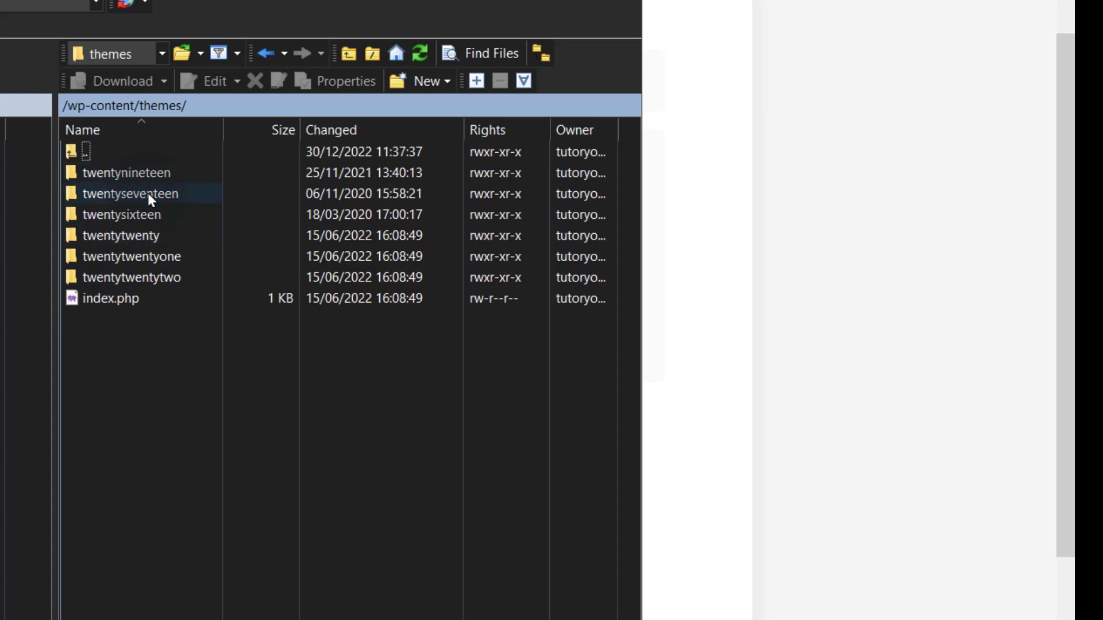
Try to delete the twentynineteen, twentyseventeen, twentysixteen and twentytwenty theme folders from the server
{"action": "left_click", "coordinate": [120, 191]}
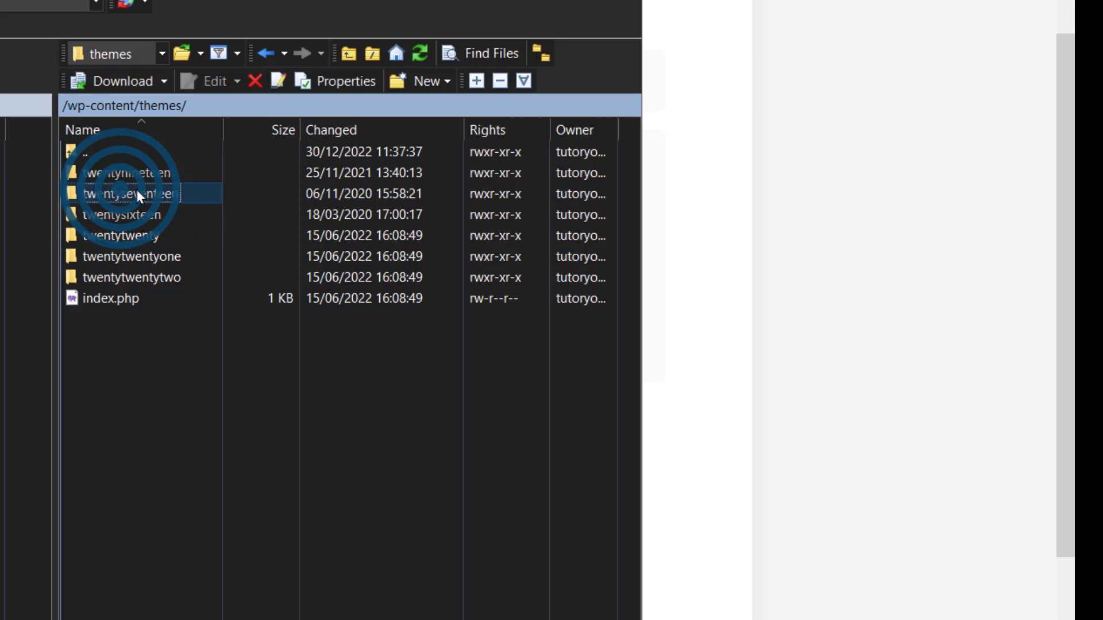
{"action": "left_click", "coordinate": [139, 211], "text": "ctrl"}
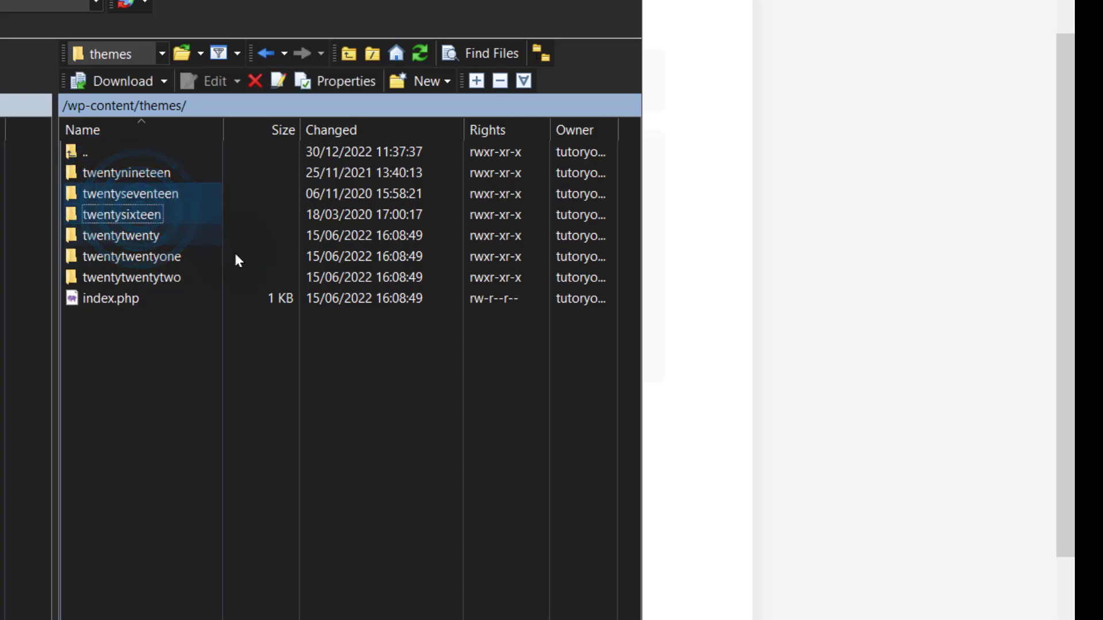
{"action": "left_click", "coordinate": [136, 236], "text": "ctrl"}
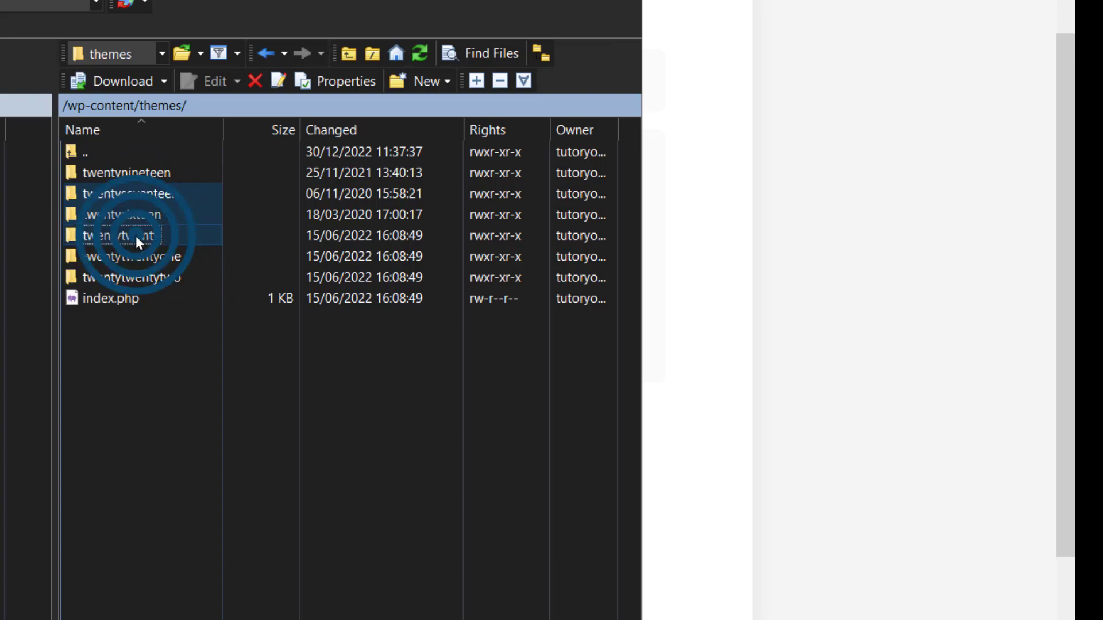
{"action": "left_click", "coordinate": [128, 167], "text": "ctrl"}
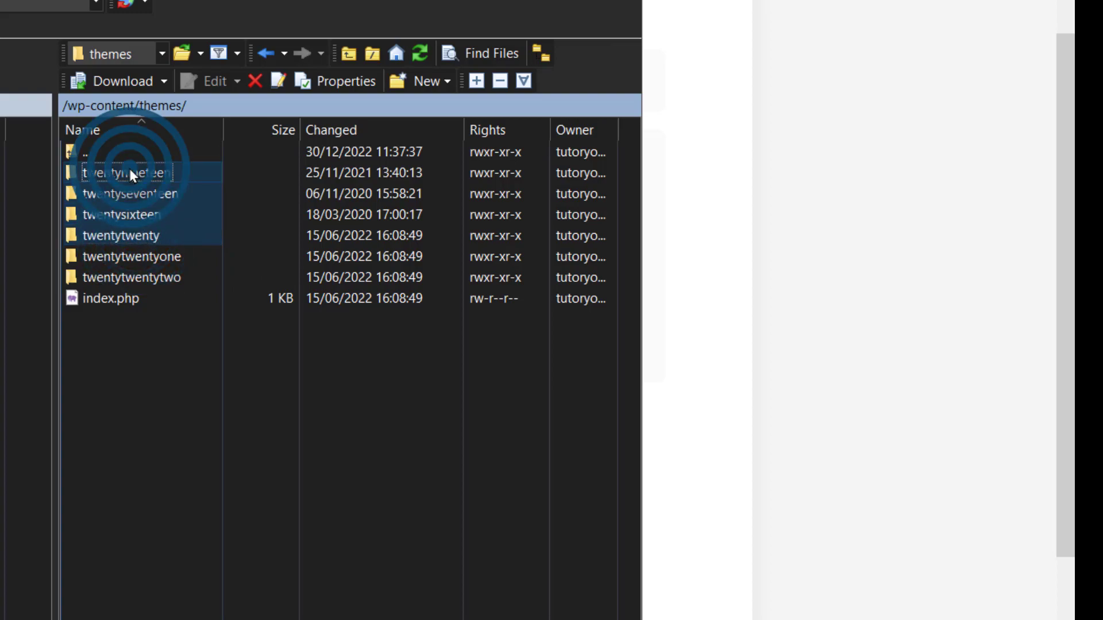
{"action": "left_click", "coordinate": [254, 81]}
{"action": "left_click", "coordinate": [59, 352]}
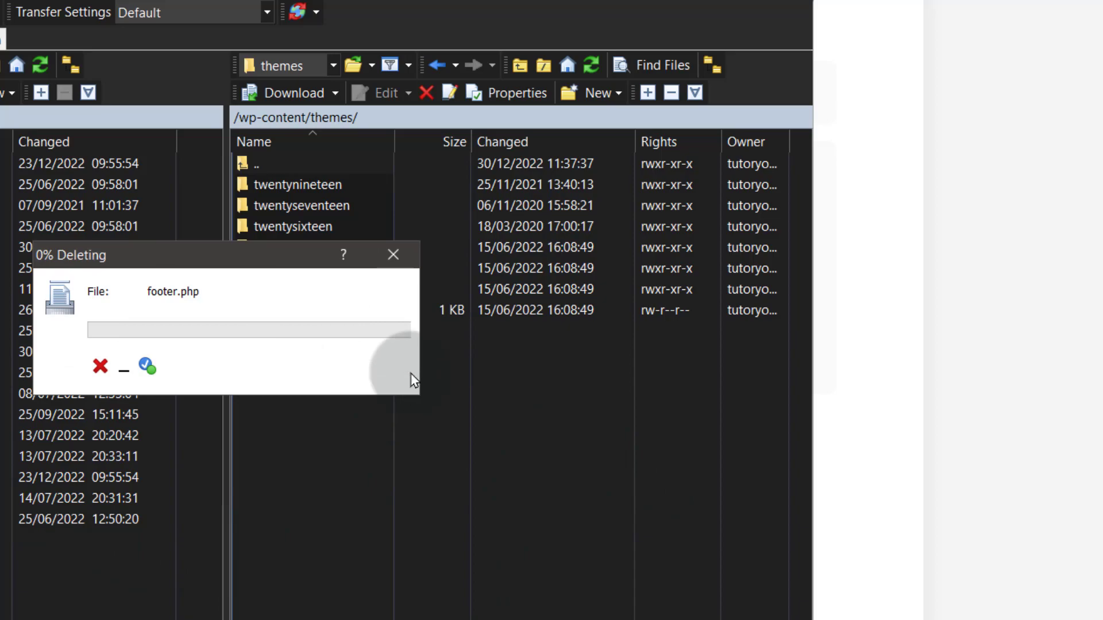
{"action": "left_click", "coordinate": [255, 259]}
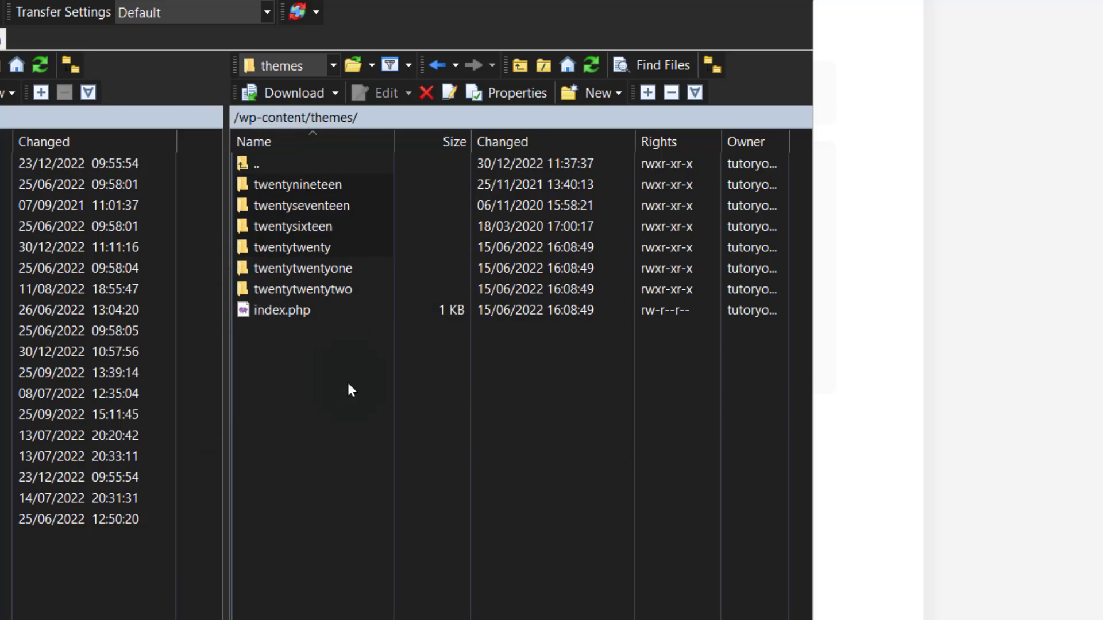
{"action": "left_click_drag", "start_coordinate": [346, 380], "coordinate": [287, 282]}
{"action": "left_click", "coordinate": [282, 378]}
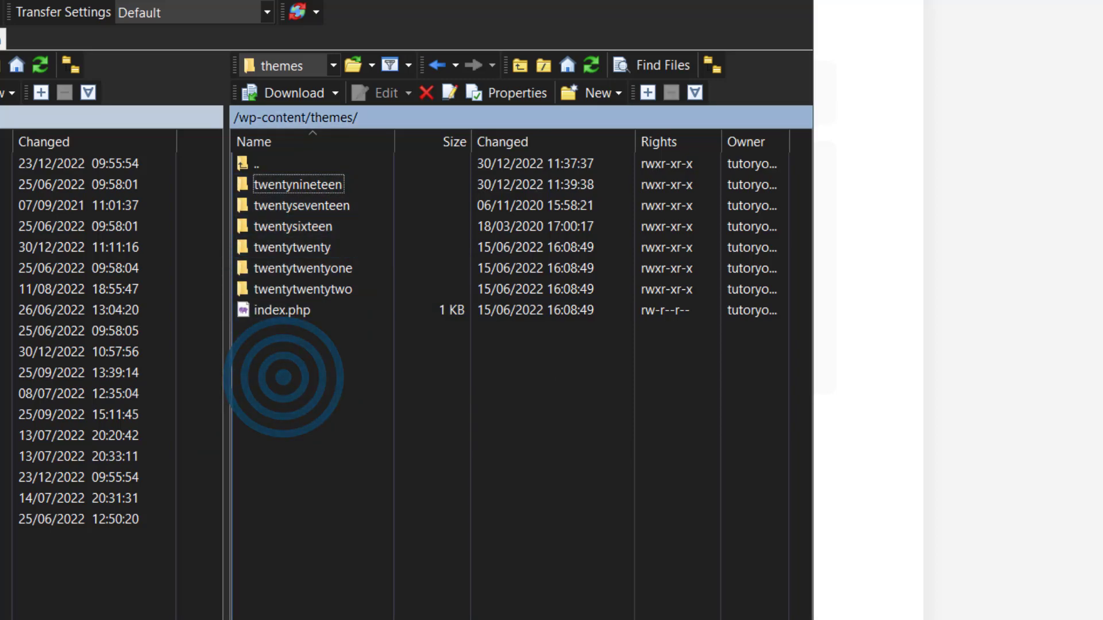
Look through the local Downloads folder in File Explorer, then return to the remote themes folder in WinSCP
{"action": "key", "text": "alt+Tab"}
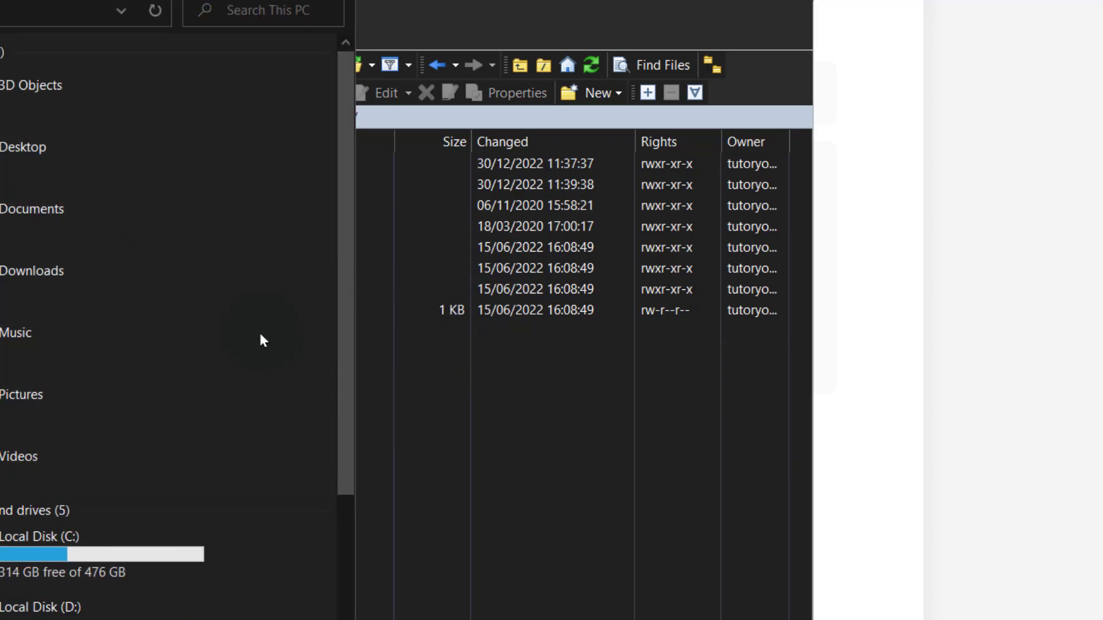
{"action": "left_click", "coordinate": [29, 285]}
{"action": "scroll", "coordinate": [29, 285], "scroll_direction": "down", "scroll_amount": 5}
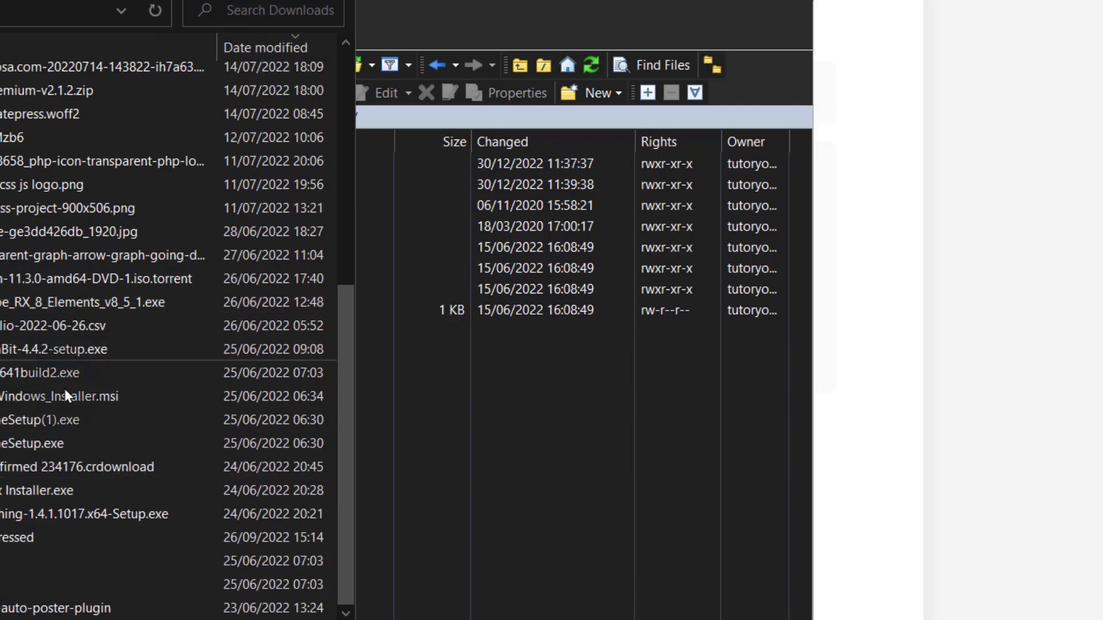
{"action": "left_click", "coordinate": [476, 440]}
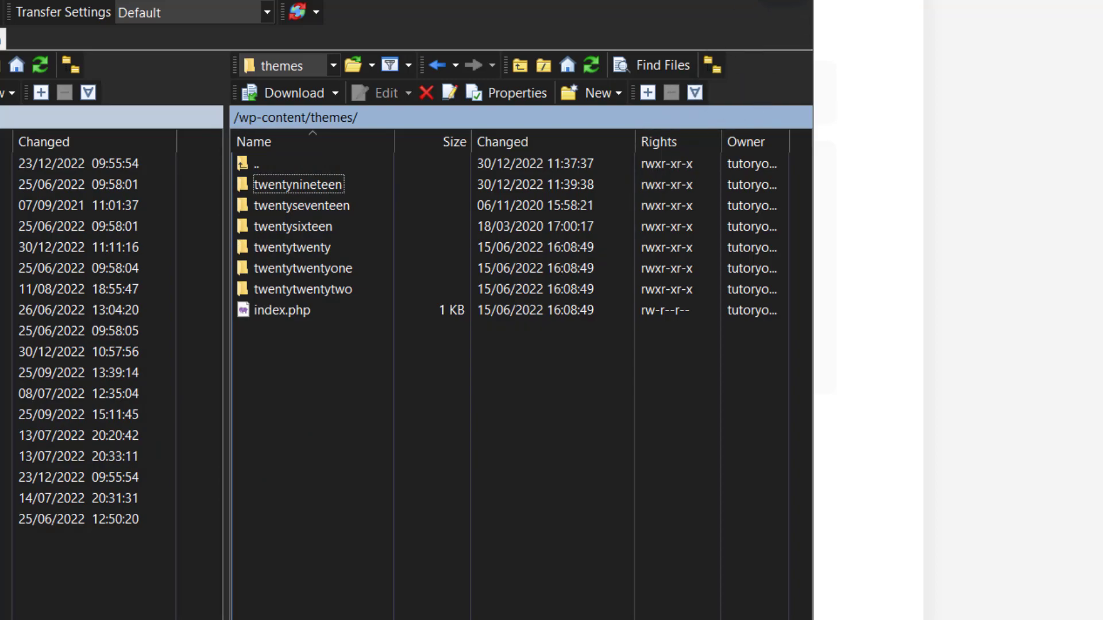
Close WinSCP and its session, and revoke the SFTP access for Marketing Blog in EasyWP
{"action": "key", "text": "alt+F4"}
{"action": "left_click", "coordinate": [189, 391]}
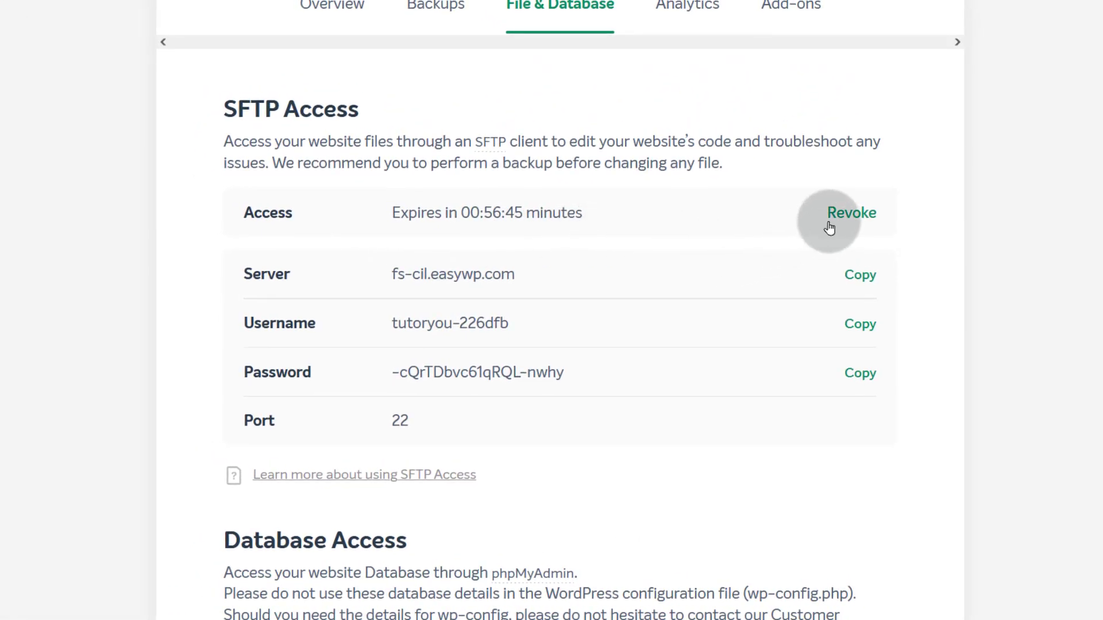
{"action": "left_click", "coordinate": [847, 216]}
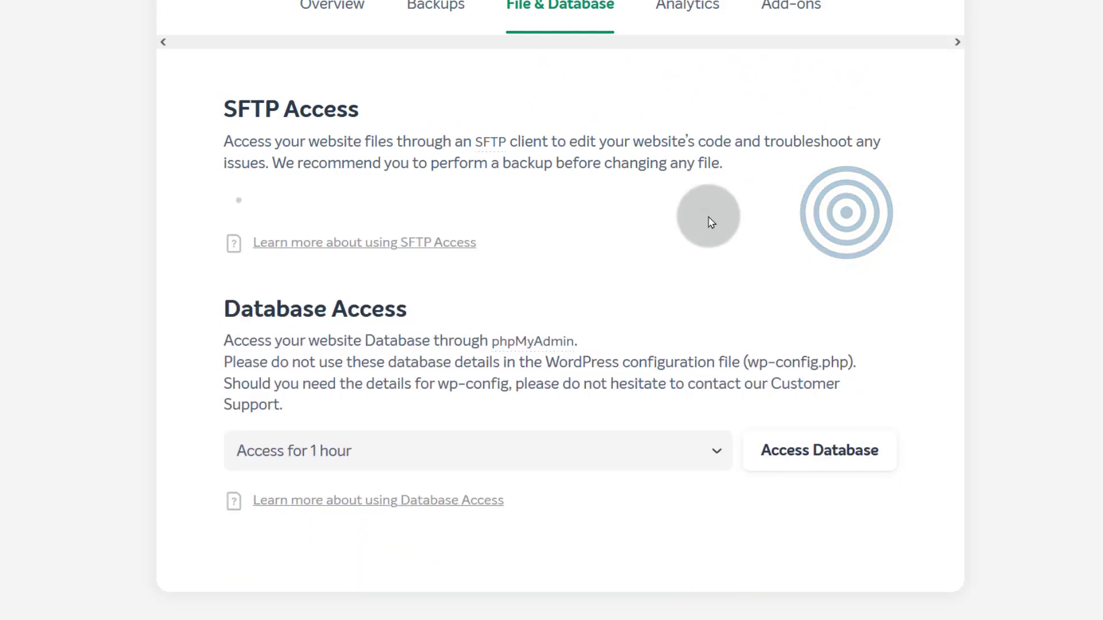
Review the available SFTP access durations without choosing a different one
{"action": "left_click", "coordinate": [722, 213]}
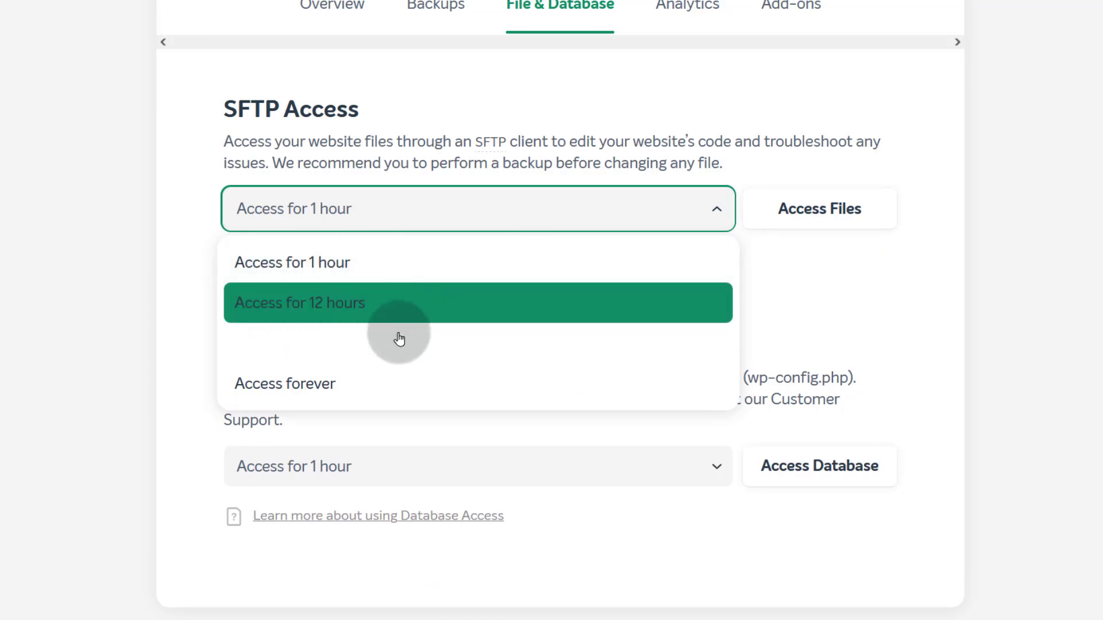
{"action": "left_click", "coordinate": [833, 289]}
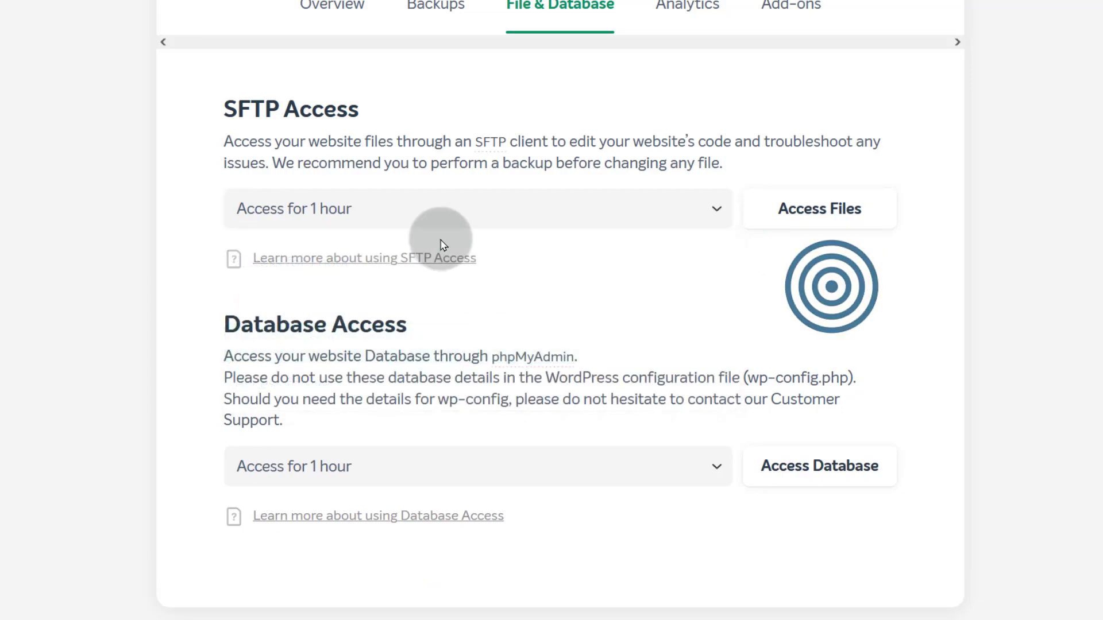
{"action": "left_click", "coordinate": [425, 216]}
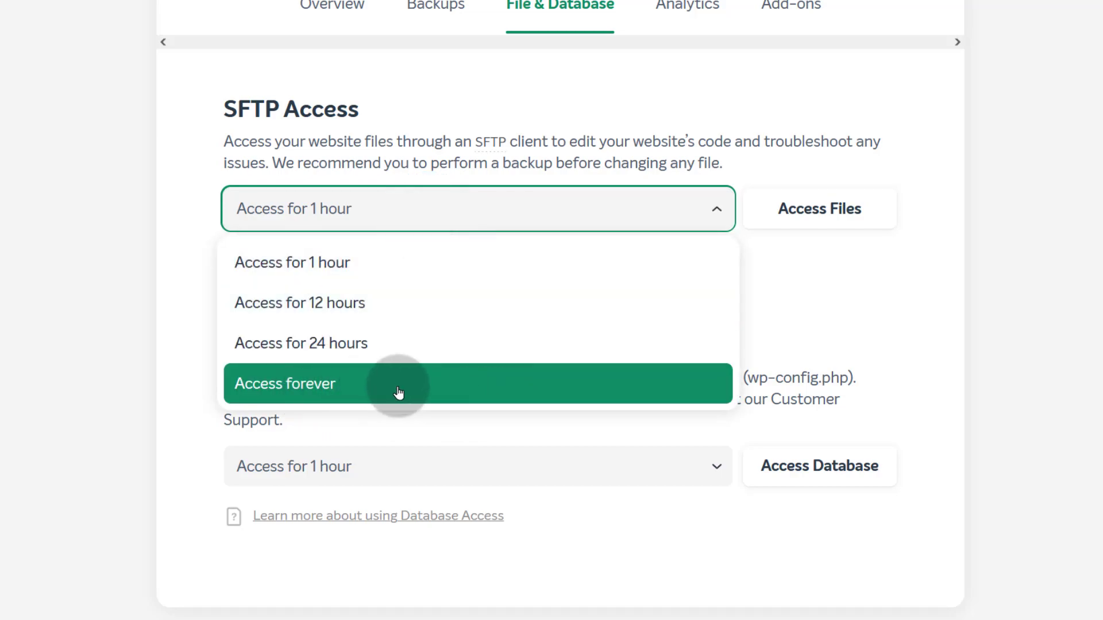
{"action": "left_click", "coordinate": [824, 291]}
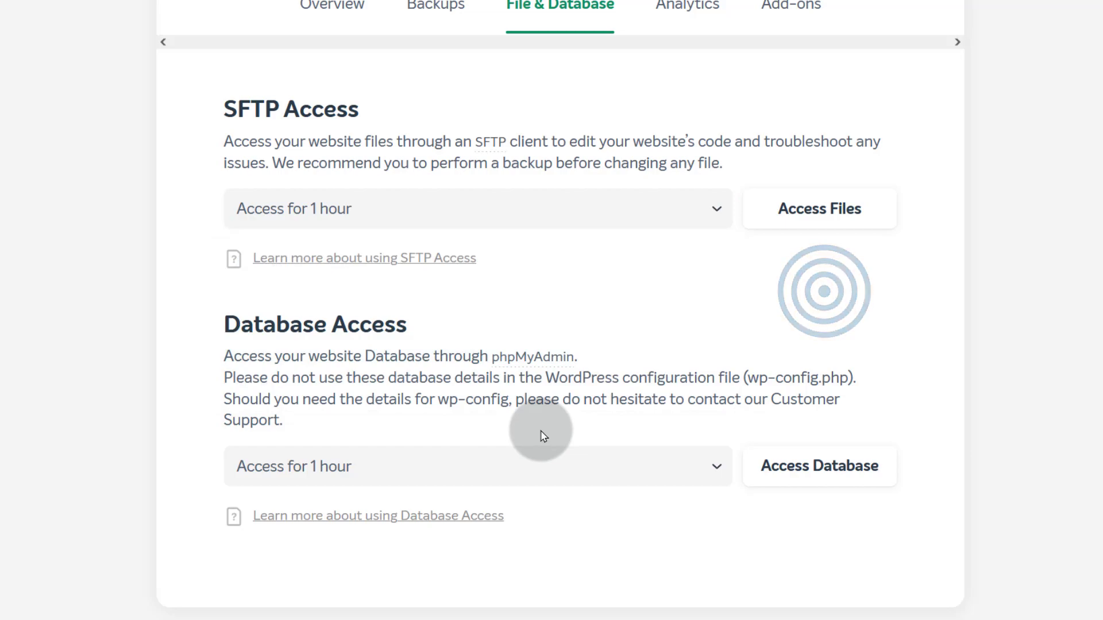
Create a backup of Marketing Blog with the description "New updates"
{"action": "scroll", "coordinate": [432, 454], "scroll_direction": "down", "scroll_amount": 1}
{"action": "scroll", "coordinate": [581, 379], "scroll_direction": "up", "scroll_amount": 5}
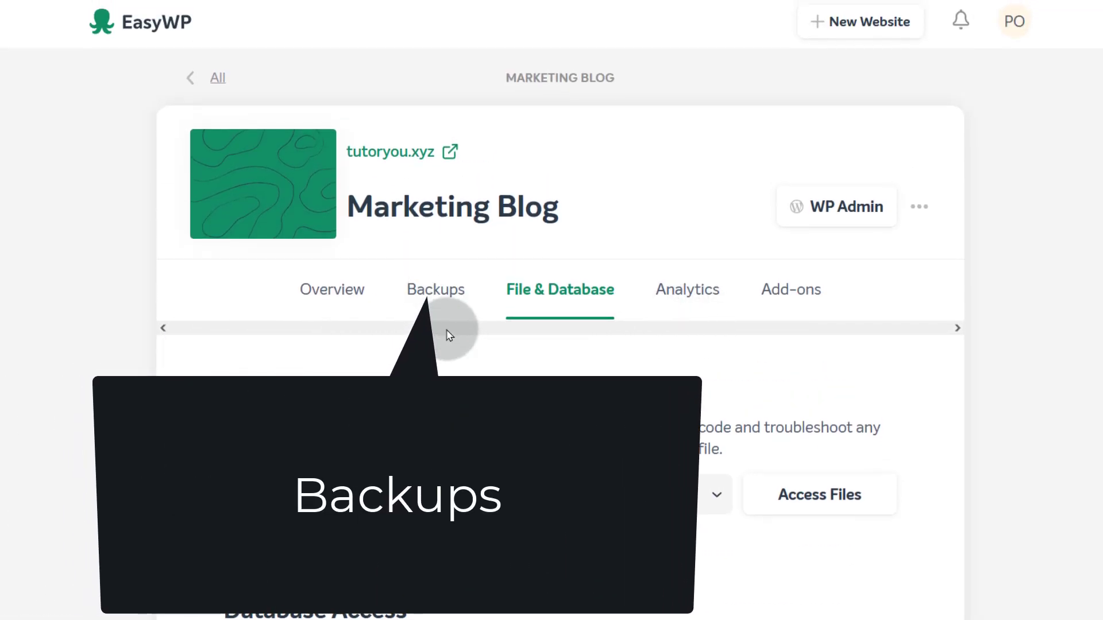
{"action": "left_click", "coordinate": [436, 296]}
{"action": "scroll", "coordinate": [401, 357], "scroll_direction": "down", "scroll_amount": 3}
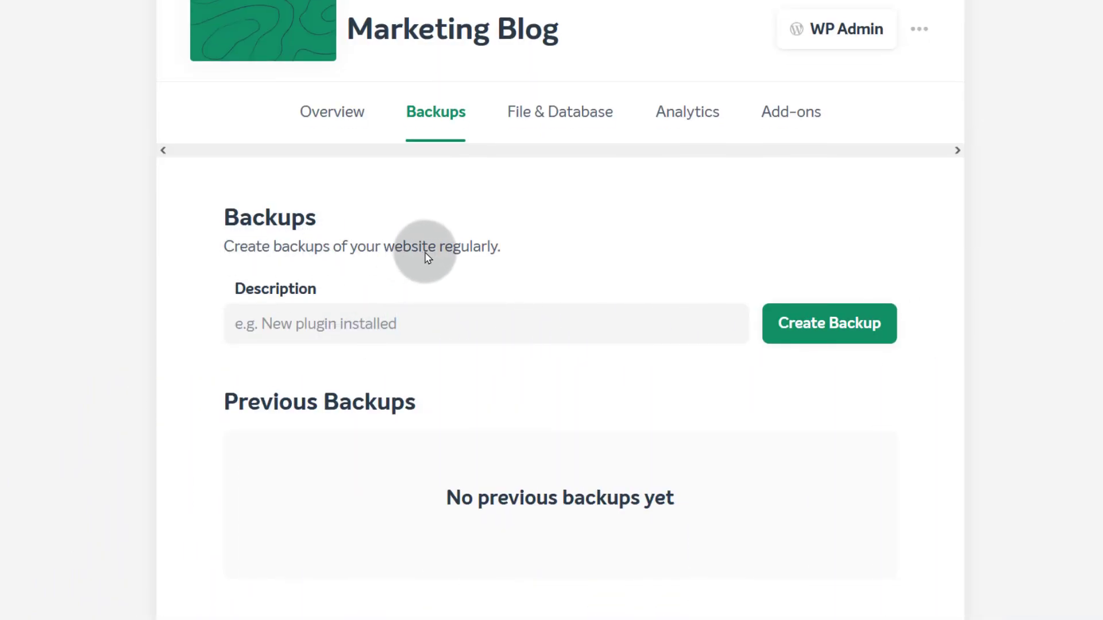
{"action": "left_click", "coordinate": [303, 324]}
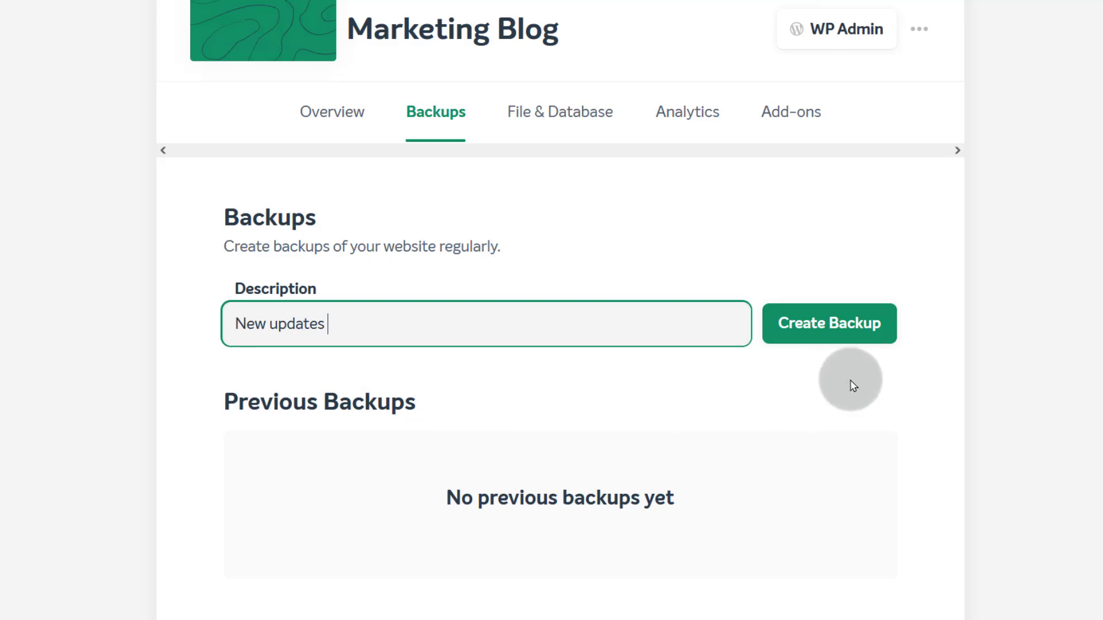
{"action": "left_click", "coordinate": [822, 332]}
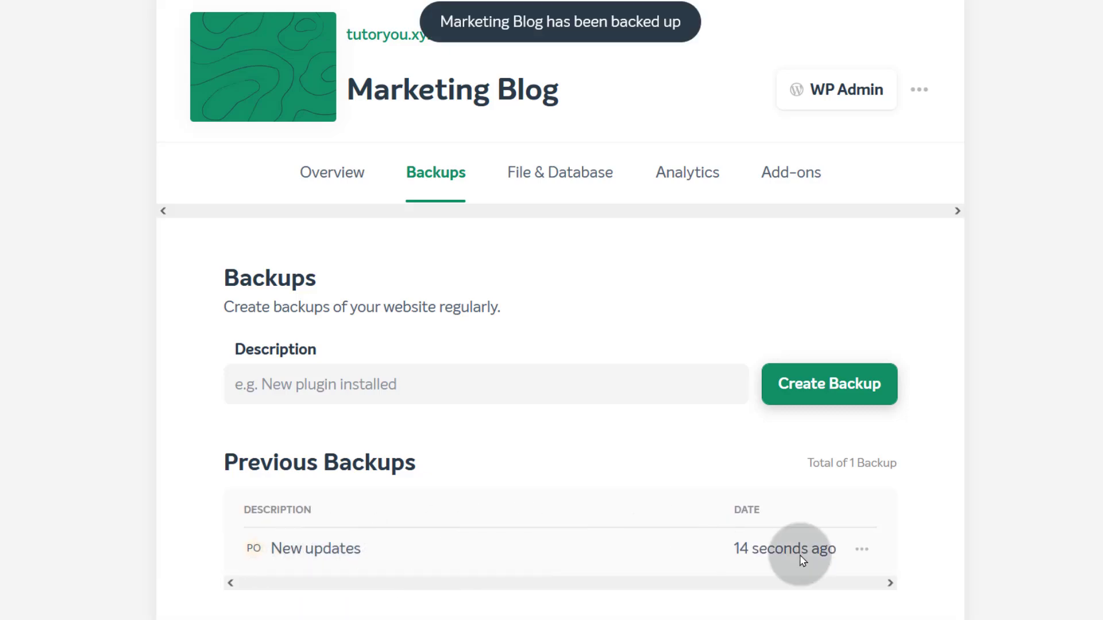
Review the actions offered for the "New updates" backup, then create a second backup with the description "nother"
{"action": "left_click", "coordinate": [858, 550]}
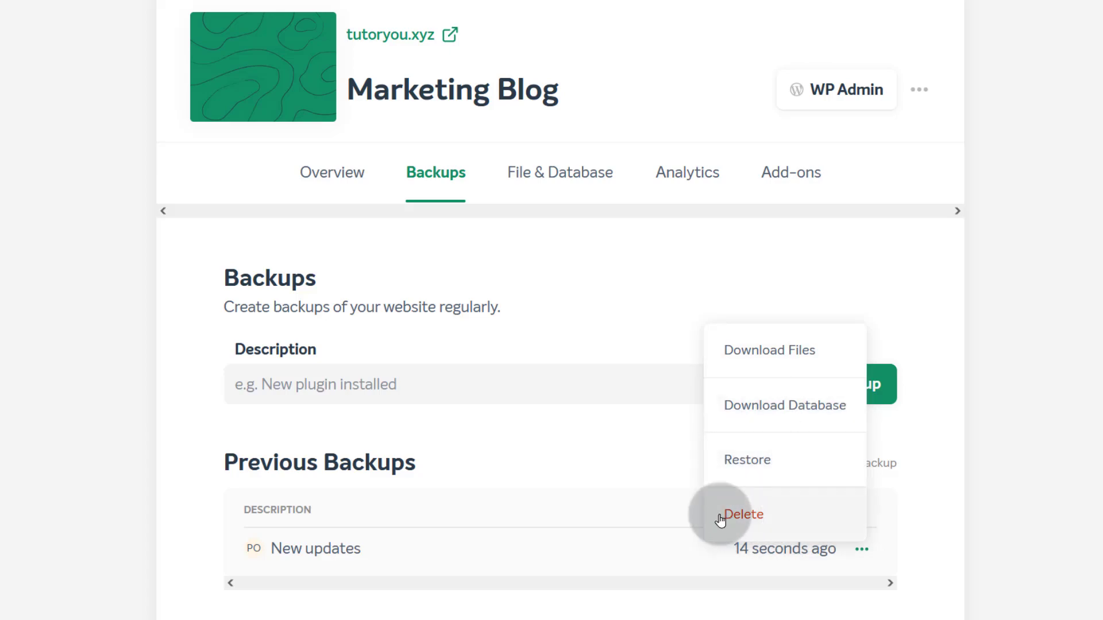
{"action": "left_click", "coordinate": [454, 381]}
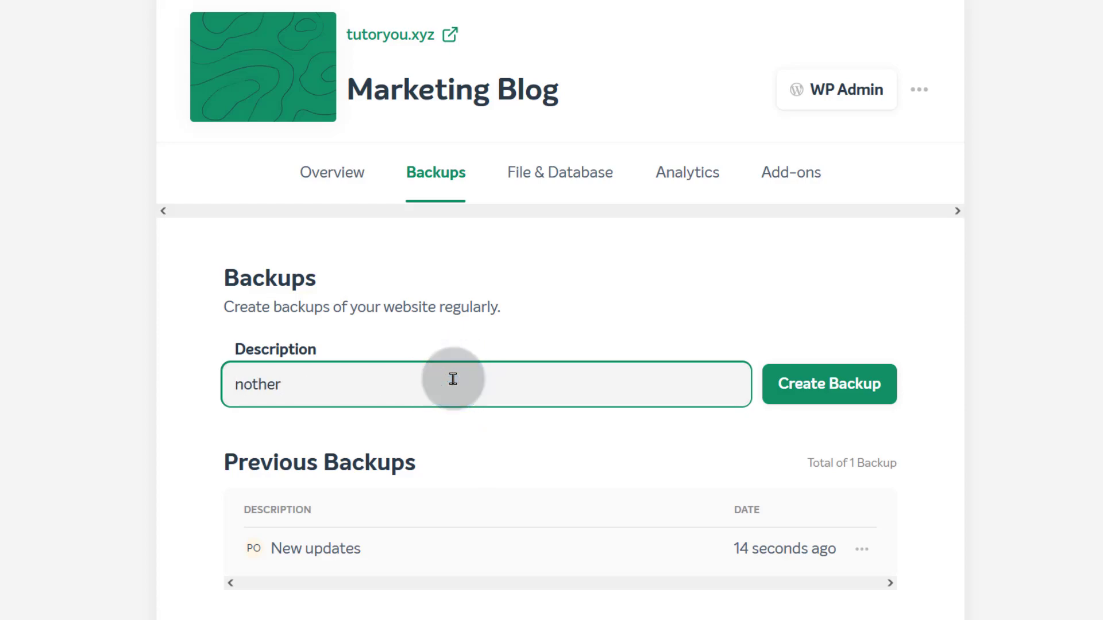
{"action": "left_click", "coordinate": [856, 379]}
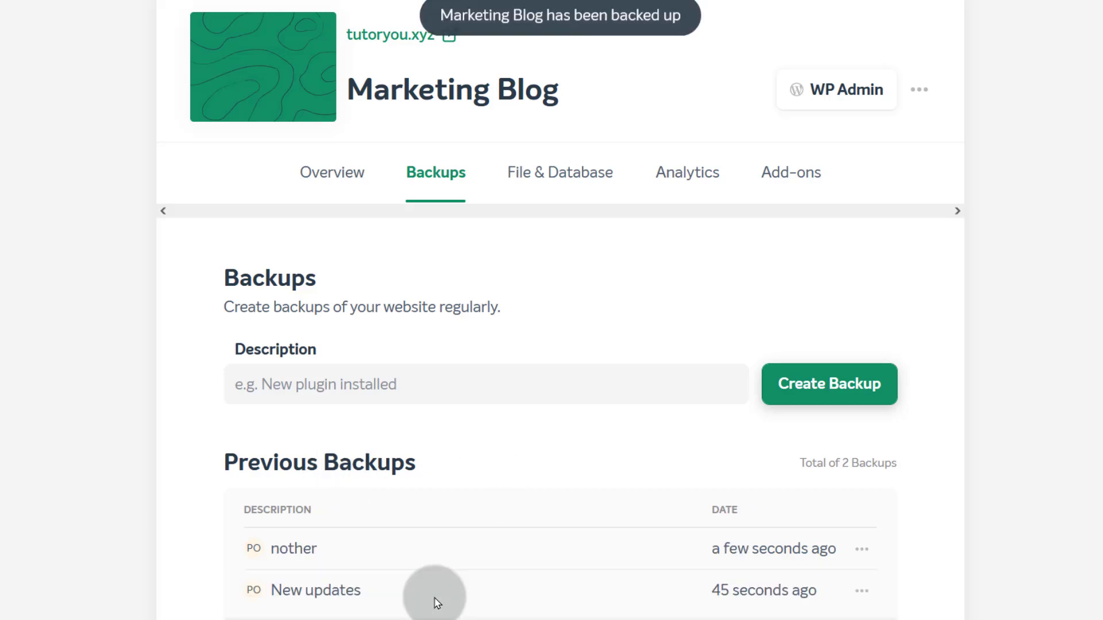
Review the Marketing Blog overview, including its WordPress version, storage, resource usage, website details and subscription
{"action": "left_click", "coordinate": [325, 170]}
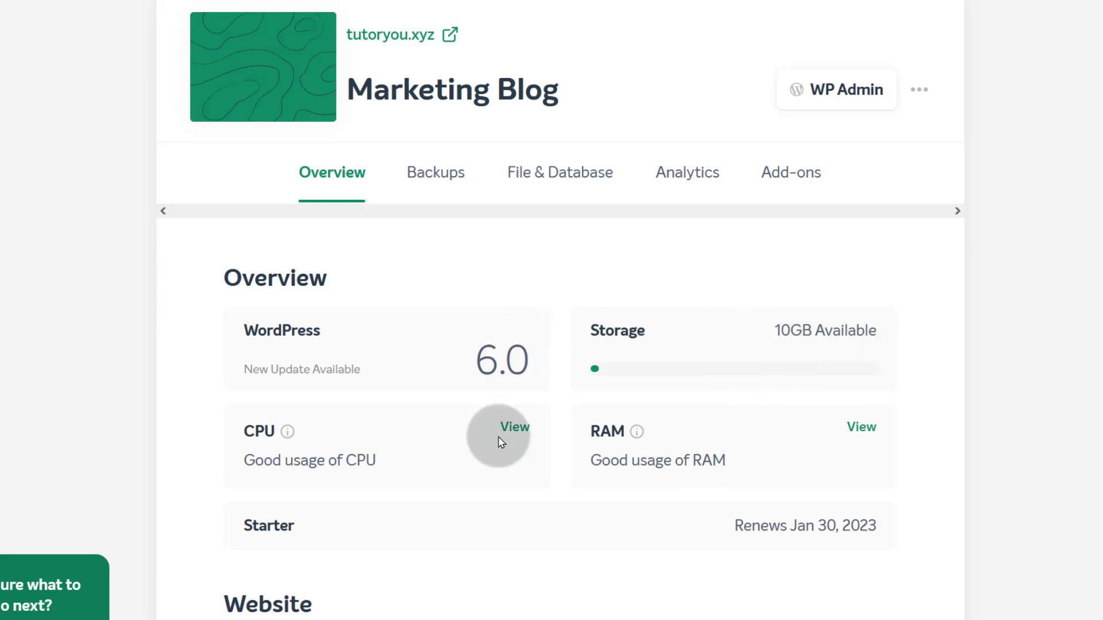
{"action": "scroll", "coordinate": [428, 371], "scroll_direction": "down", "scroll_amount": 7}
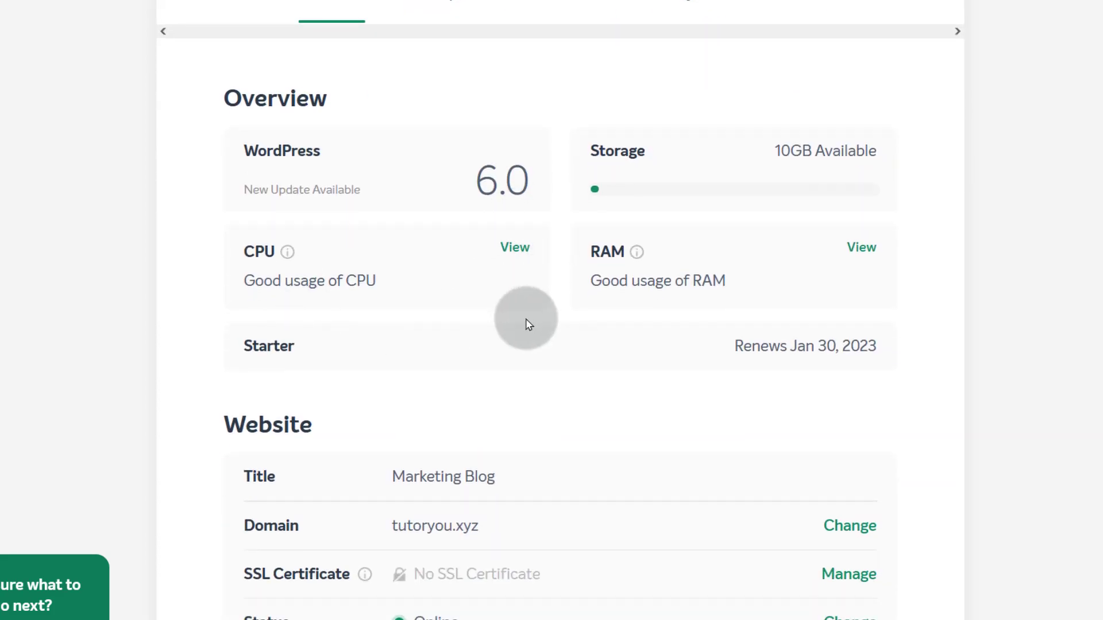
{"action": "scroll", "coordinate": [578, 447], "scroll_direction": "down", "scroll_amount": 1}
{"action": "scroll", "coordinate": [517, 453], "scroll_direction": "up", "scroll_amount": 4}
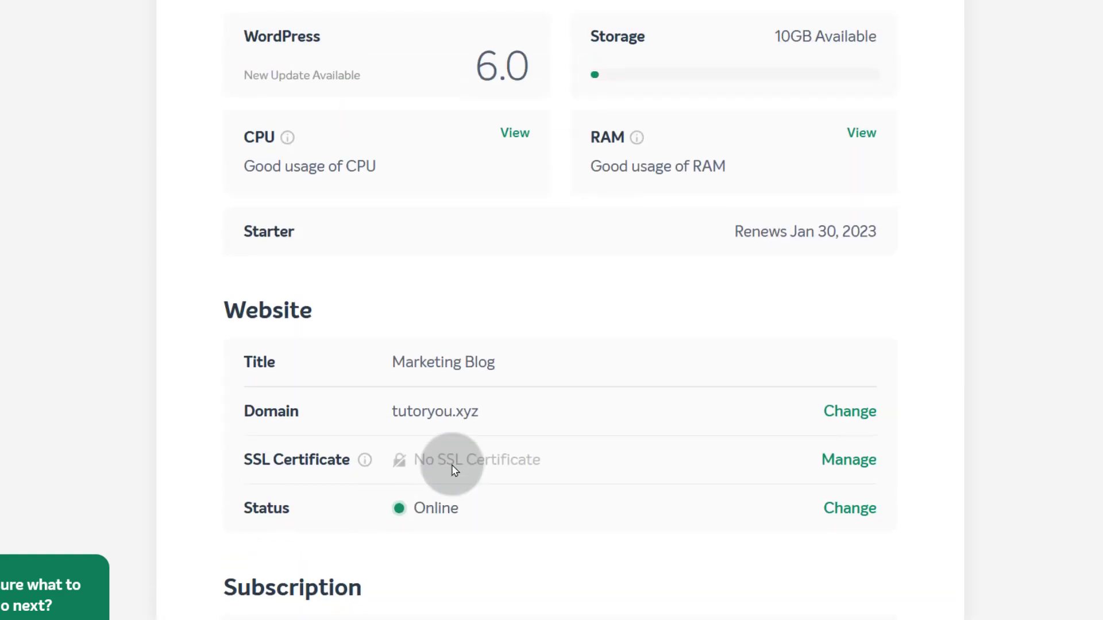
{"action": "scroll", "coordinate": [419, 476], "scroll_direction": "up", "scroll_amount": 4}
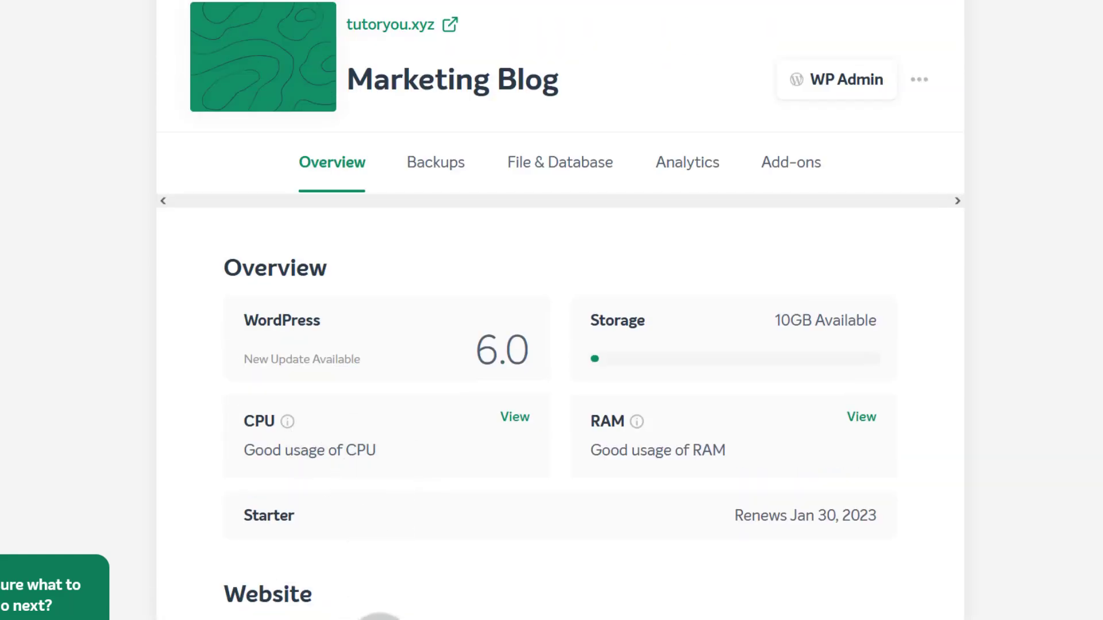
{"action": "scroll", "coordinate": [416, 533], "scroll_direction": "down", "scroll_amount": 3}
{"action": "scroll", "coordinate": [453, 616], "scroll_direction": "down", "scroll_amount": 3}
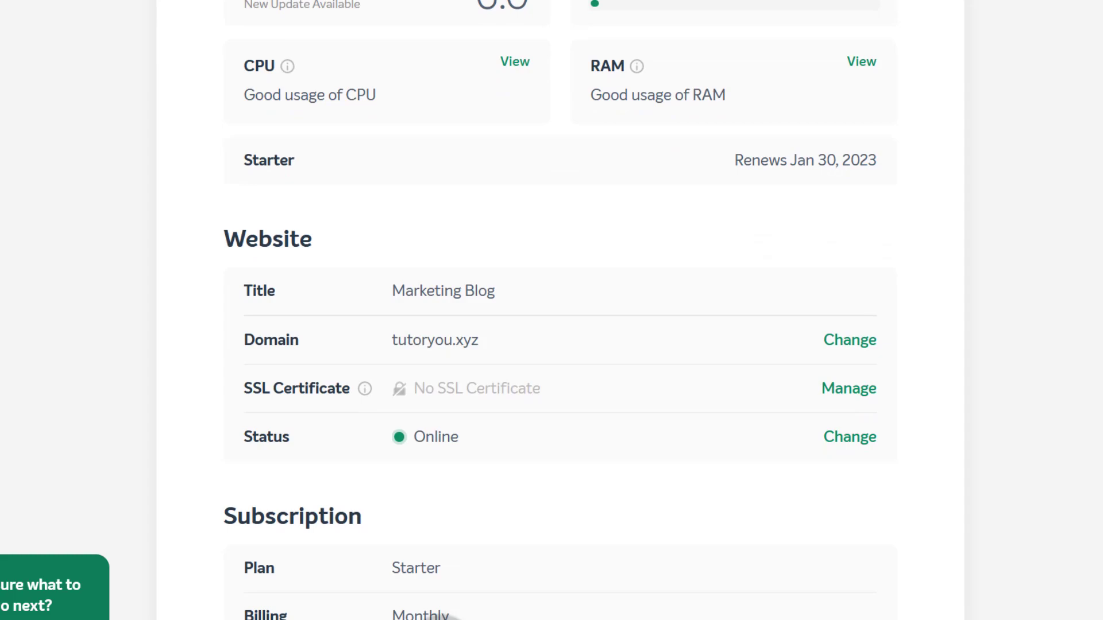
{"action": "scroll", "coordinate": [442, 598], "scroll_direction": "down", "scroll_amount": 3}
{"action": "scroll", "coordinate": [438, 567], "scroll_direction": "up", "scroll_amount": 11}
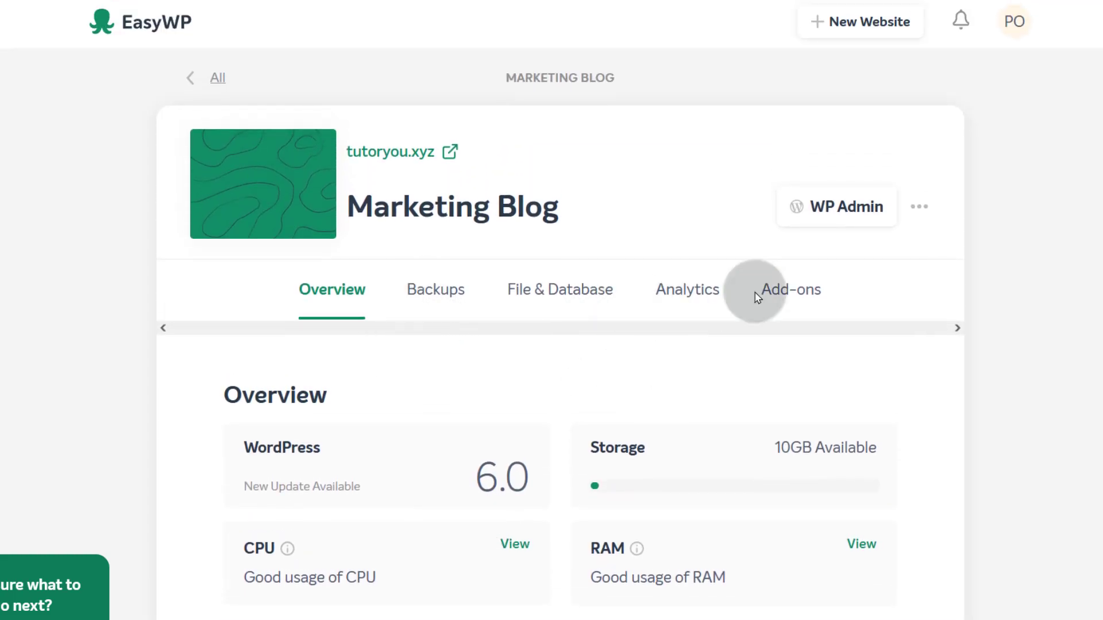
Delete the "nother" backup from the previous backups of Marketing Blog
{"action": "left_click", "coordinate": [433, 290]}
{"action": "scroll", "coordinate": [571, 401], "scroll_direction": "down", "scroll_amount": 3}
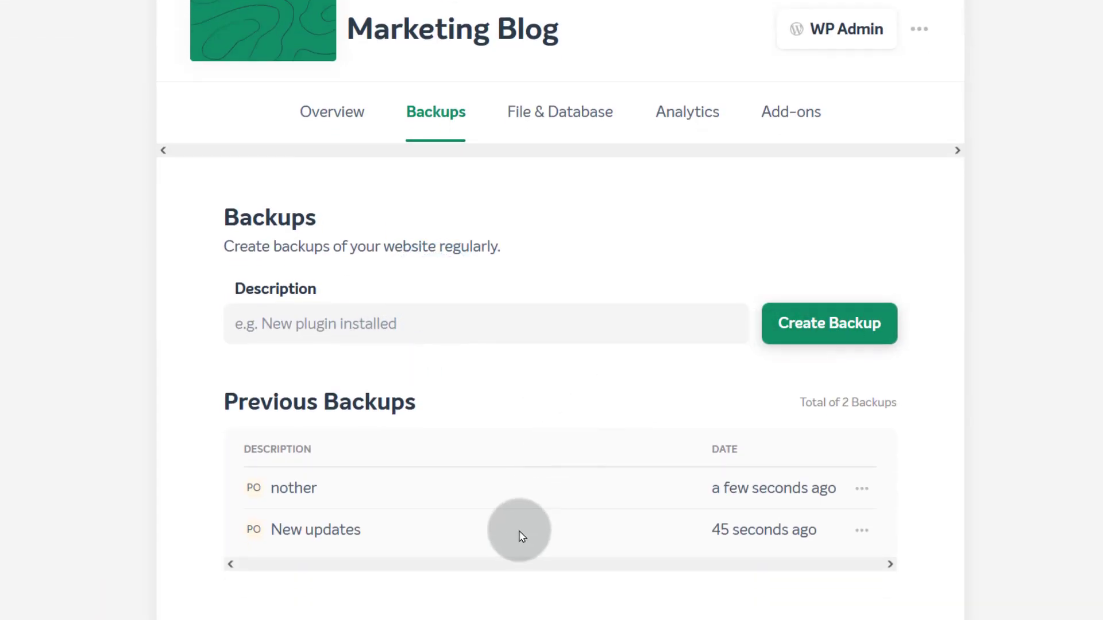
{"action": "scroll", "coordinate": [516, 530], "scroll_direction": "up", "scroll_amount": 3}
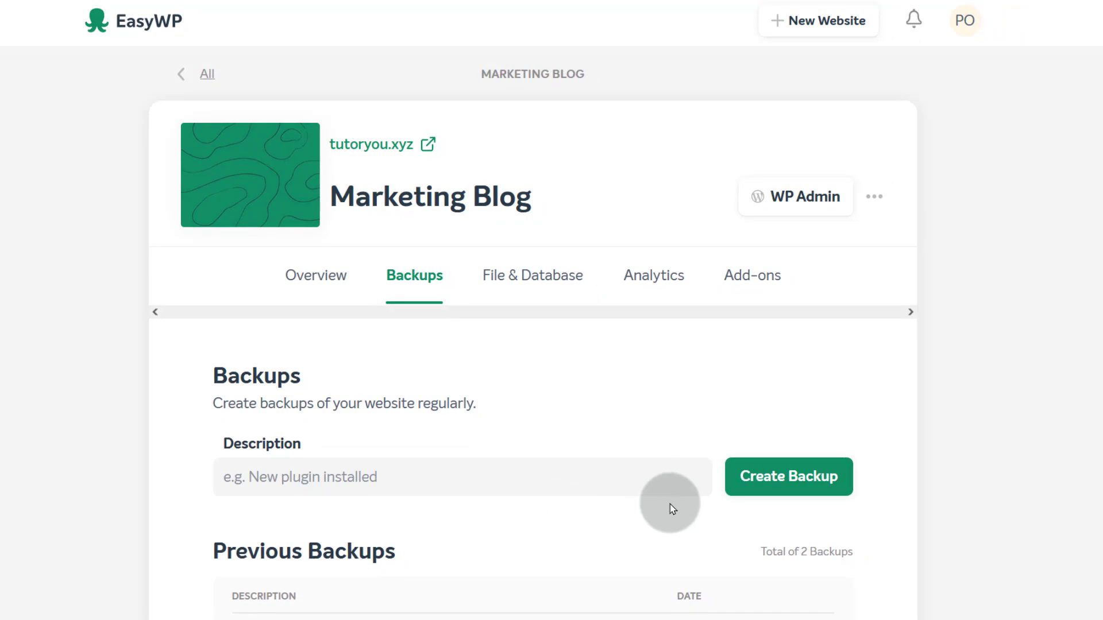
{"action": "scroll", "coordinate": [660, 504], "scroll_direction": "down", "scroll_amount": 4}
{"action": "left_click", "coordinate": [827, 395]}
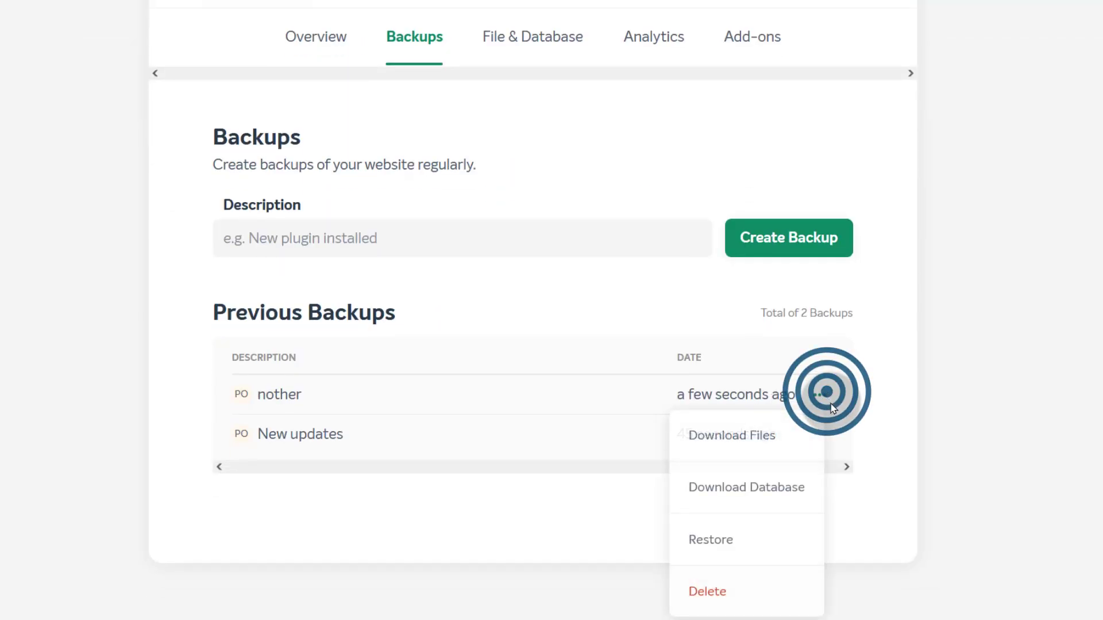
{"action": "left_click", "coordinate": [721, 587]}
{"action": "scroll", "coordinate": [541, 453], "scroll_direction": "up", "scroll_amount": 4}
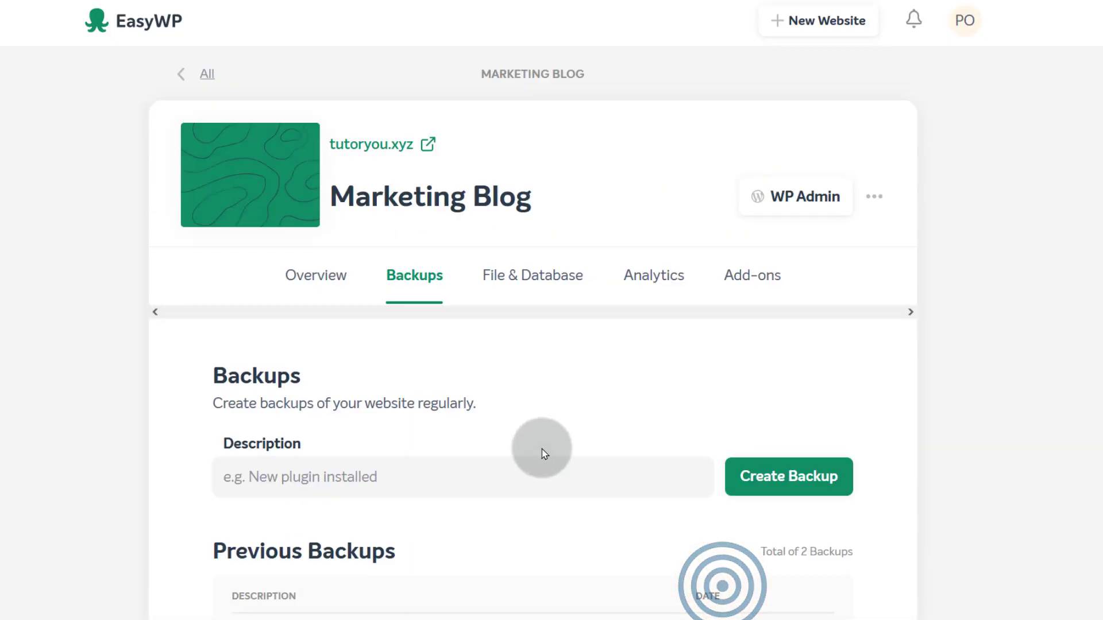
Grant SFTP access to the Marketing Blog files for 1 hour
{"action": "left_click", "coordinate": [518, 284]}
{"action": "scroll", "coordinate": [362, 431], "scroll_direction": "down", "scroll_amount": 3}
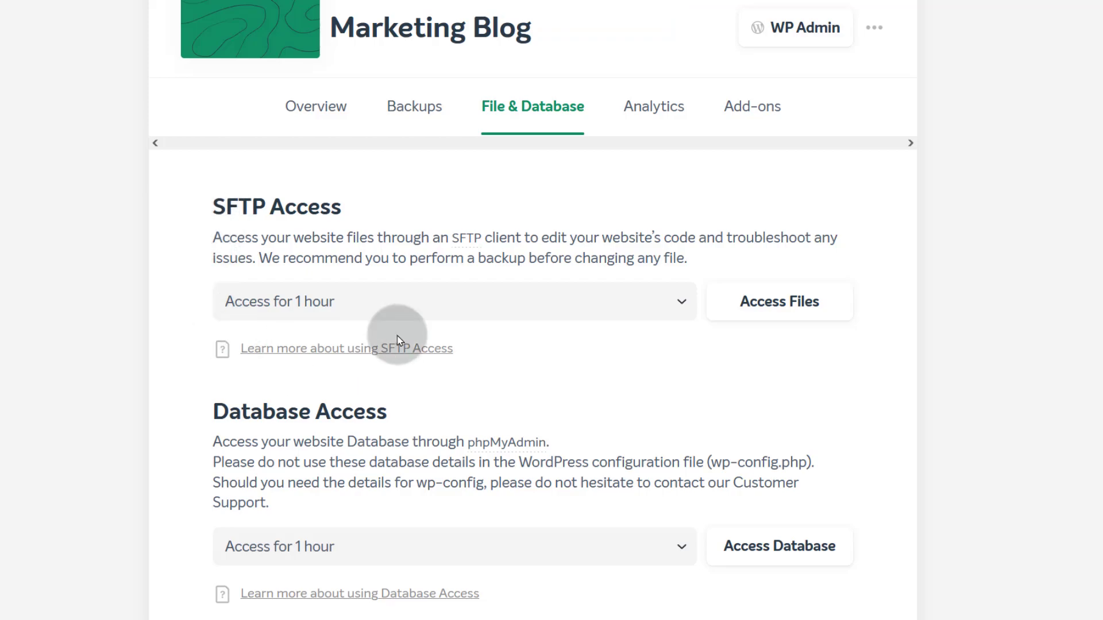
{"action": "left_click", "coordinate": [611, 317]}
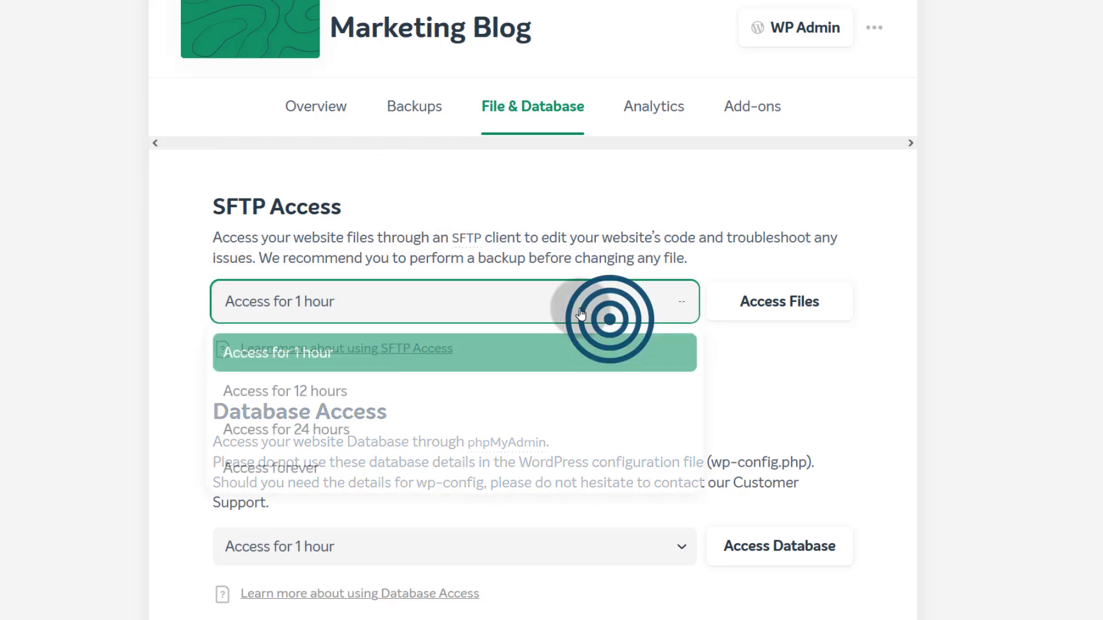
{"action": "left_click", "coordinate": [386, 355]}
{"action": "left_click", "coordinate": [803, 320]}
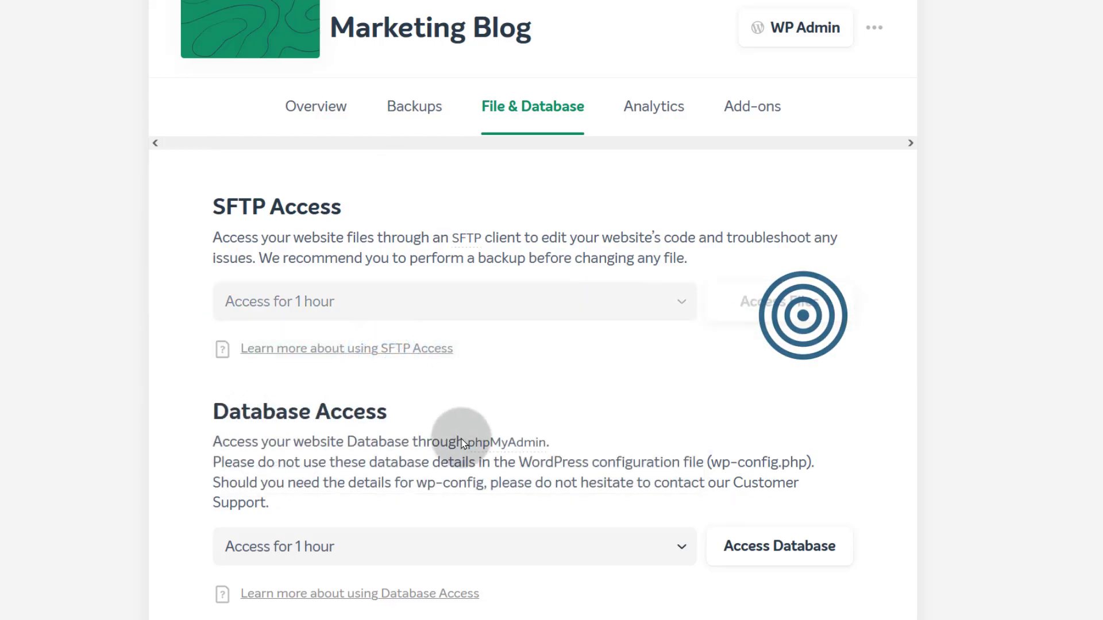
Grant database access for Marketing Blog for 1 hour and bring up its phpMyAdmin login details
{"action": "scroll", "coordinate": [463, 425], "scroll_direction": "down", "scroll_amount": 2}
{"action": "scroll", "coordinate": [440, 447], "scroll_direction": "down", "scroll_amount": 3}
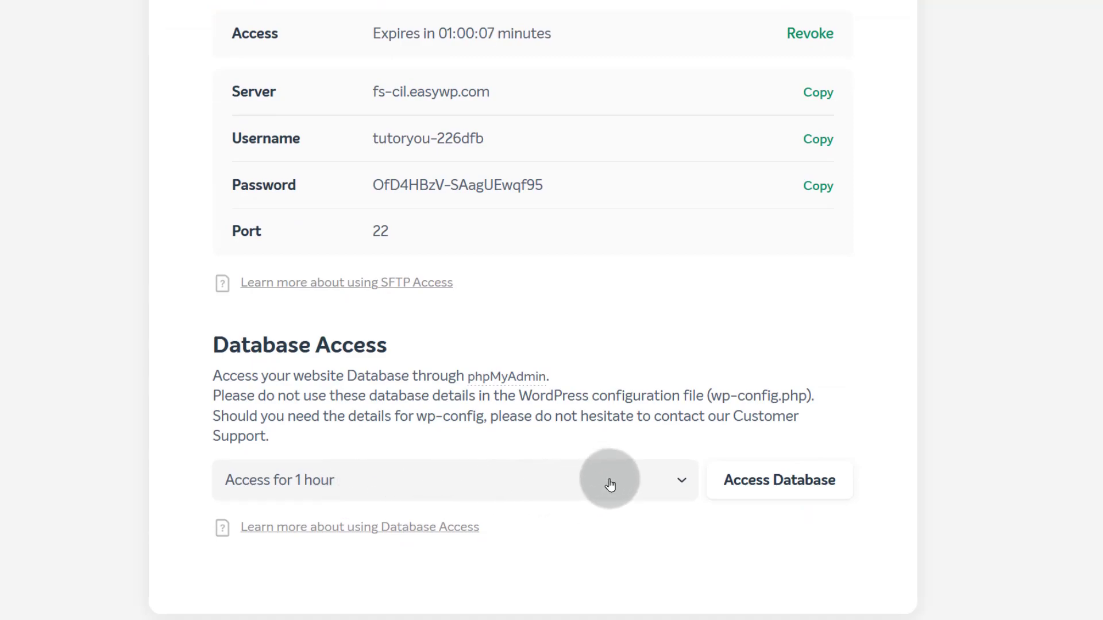
{"action": "left_click", "coordinate": [663, 485]}
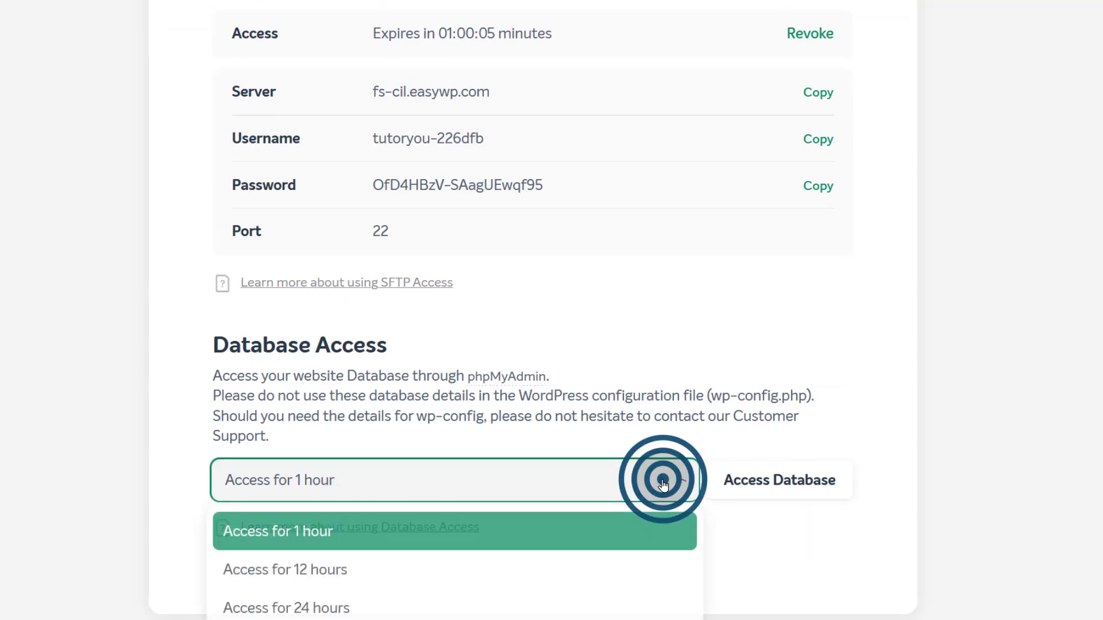
{"action": "left_click", "coordinate": [346, 532]}
{"action": "left_click", "coordinate": [776, 488]}
{"action": "scroll", "coordinate": [692, 450], "scroll_direction": "down", "scroll_amount": 3}
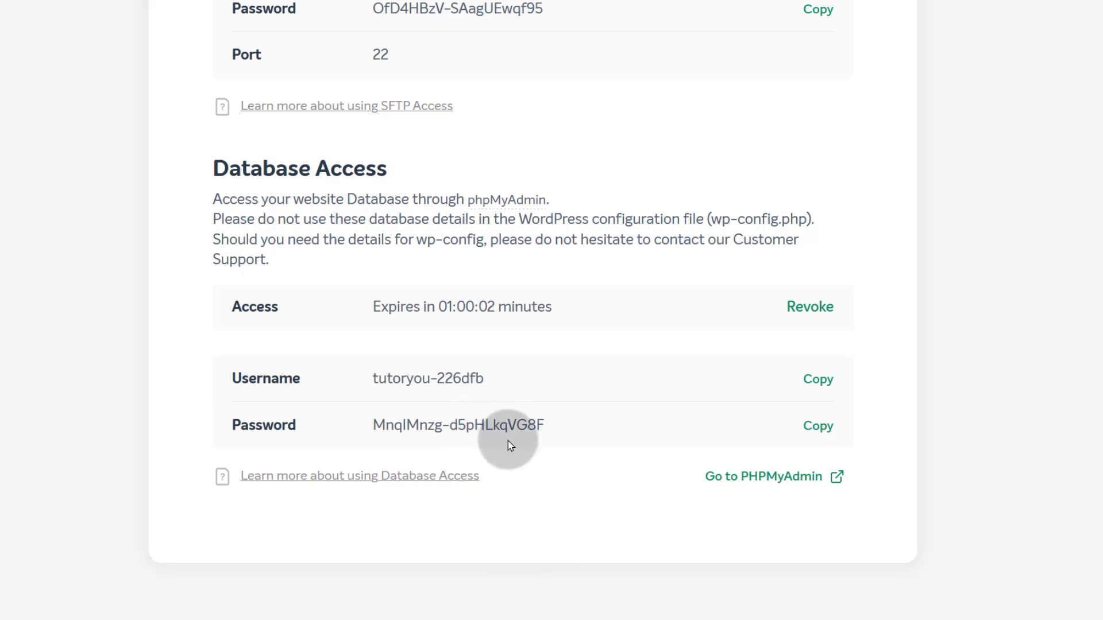
Examine the CPU and RAM charts and today's usage report in the Marketing Blog analytics
{"action": "scroll", "coordinate": [511, 447], "scroll_direction": "up", "scroll_amount": 10}
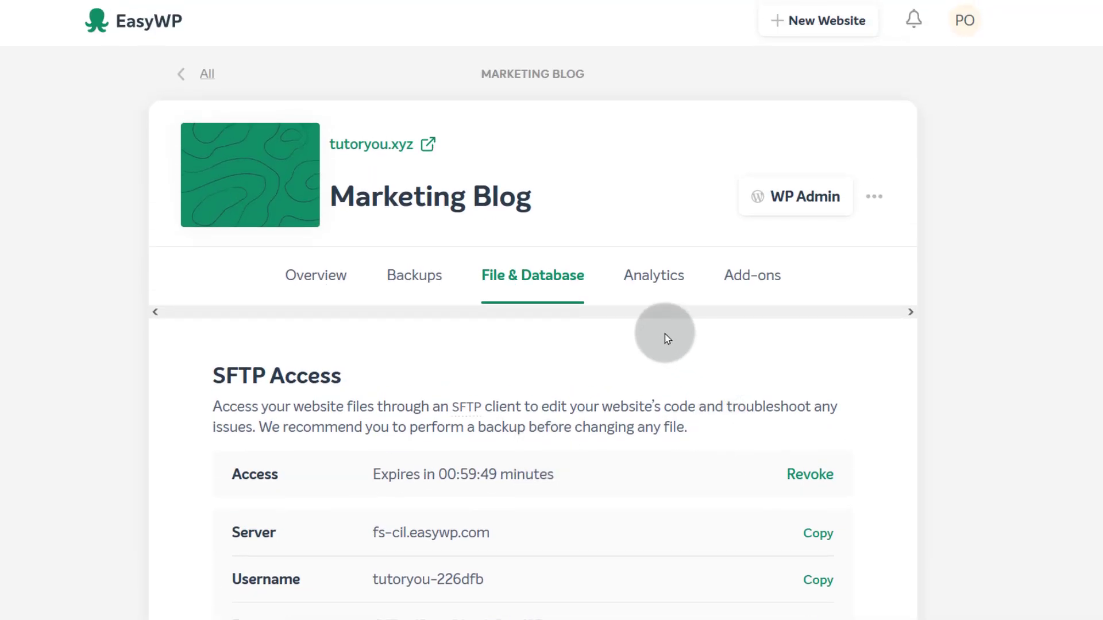
{"action": "left_click", "coordinate": [655, 273]}
{"action": "scroll", "coordinate": [383, 378], "scroll_direction": "down", "scroll_amount": 3}
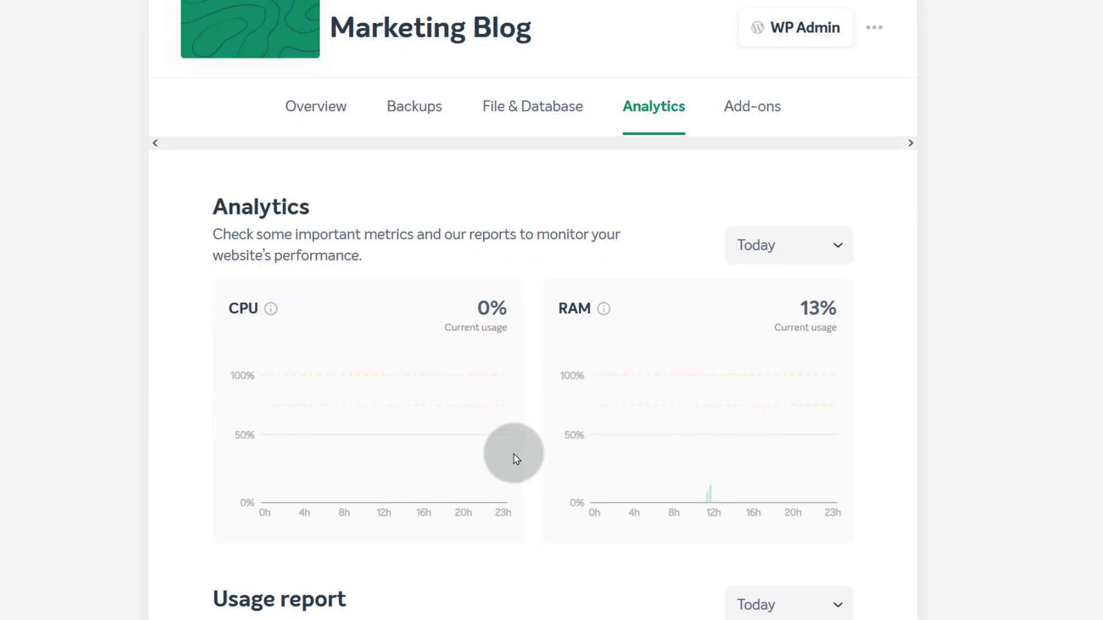
{"action": "scroll", "coordinate": [637, 430], "scroll_direction": "down", "scroll_amount": 2}
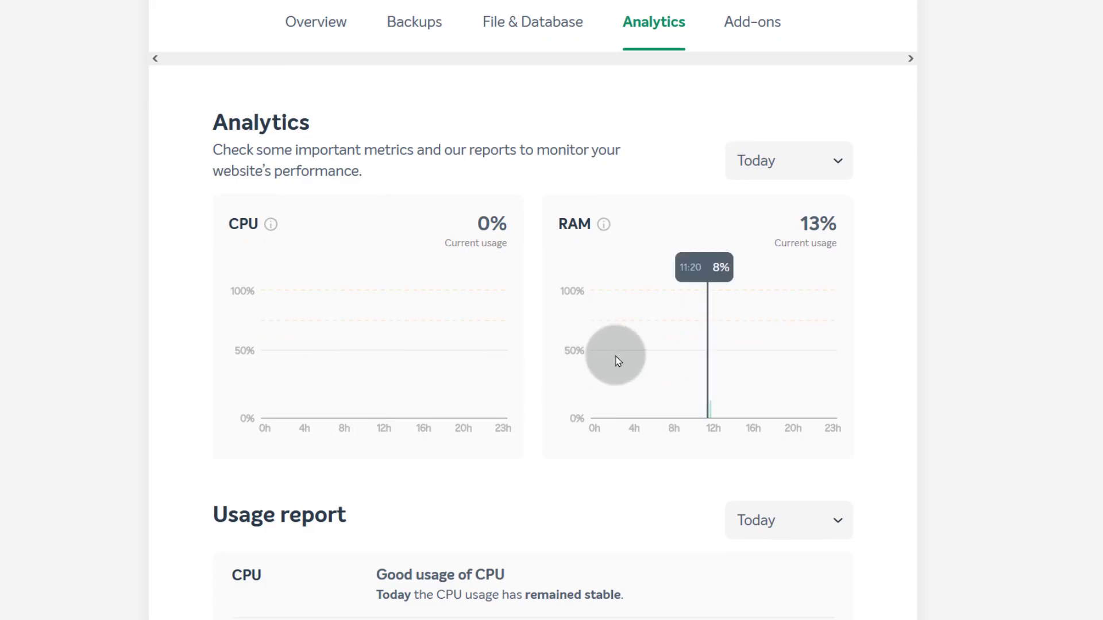
{"action": "scroll", "coordinate": [615, 358], "scroll_direction": "down", "scroll_amount": 2}
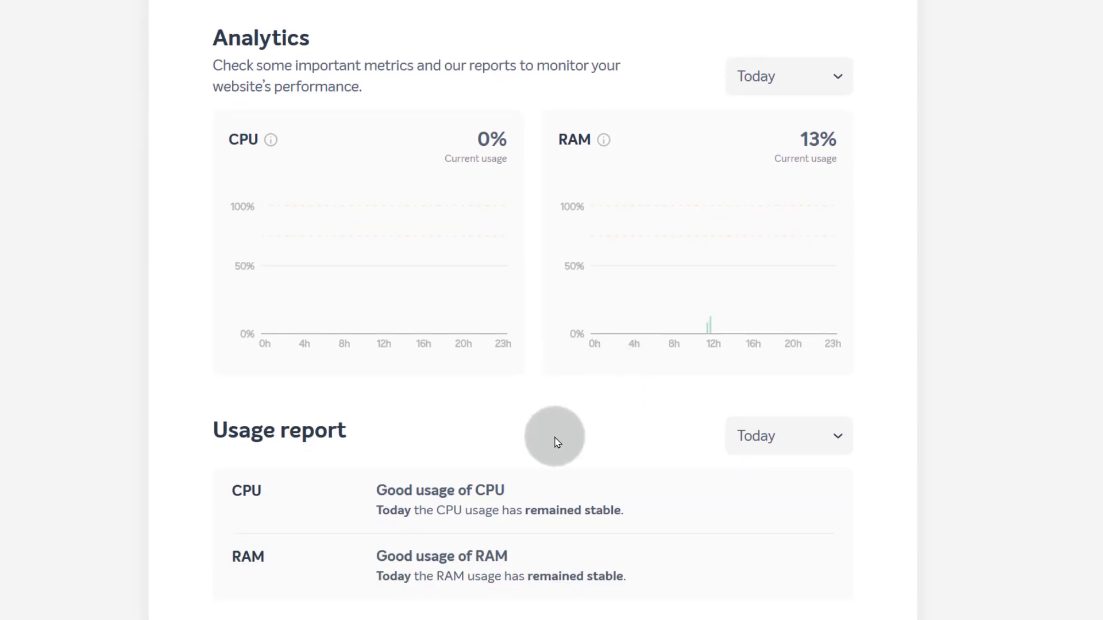
{"action": "scroll", "coordinate": [571, 432], "scroll_direction": "up", "scroll_amount": 3}
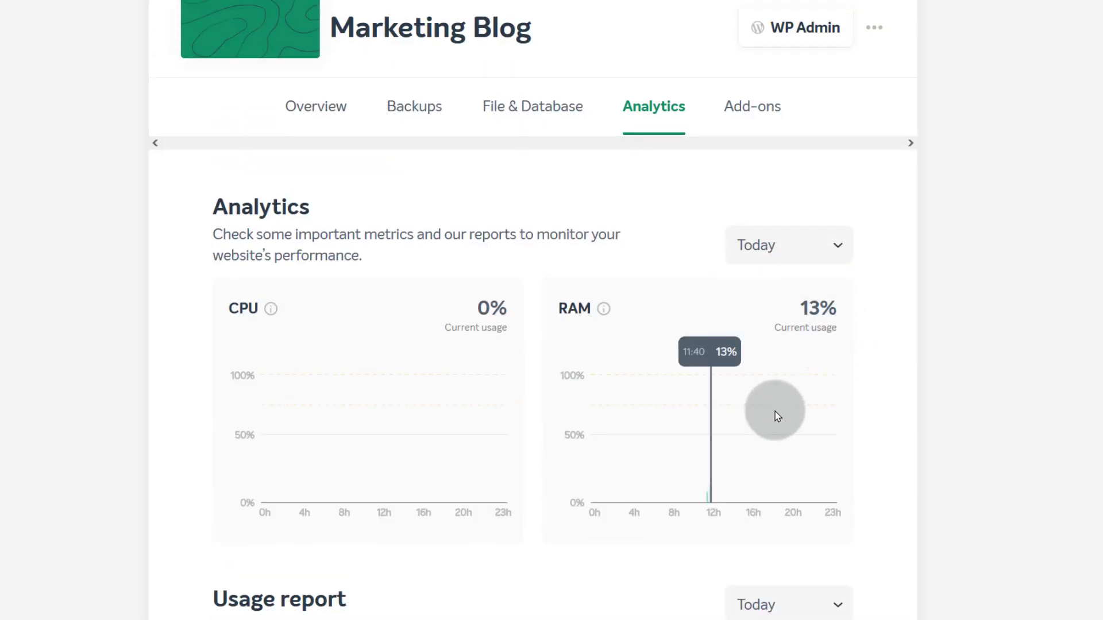
{"action": "scroll", "coordinate": [656, 383], "scroll_direction": "down", "scroll_amount": 4}
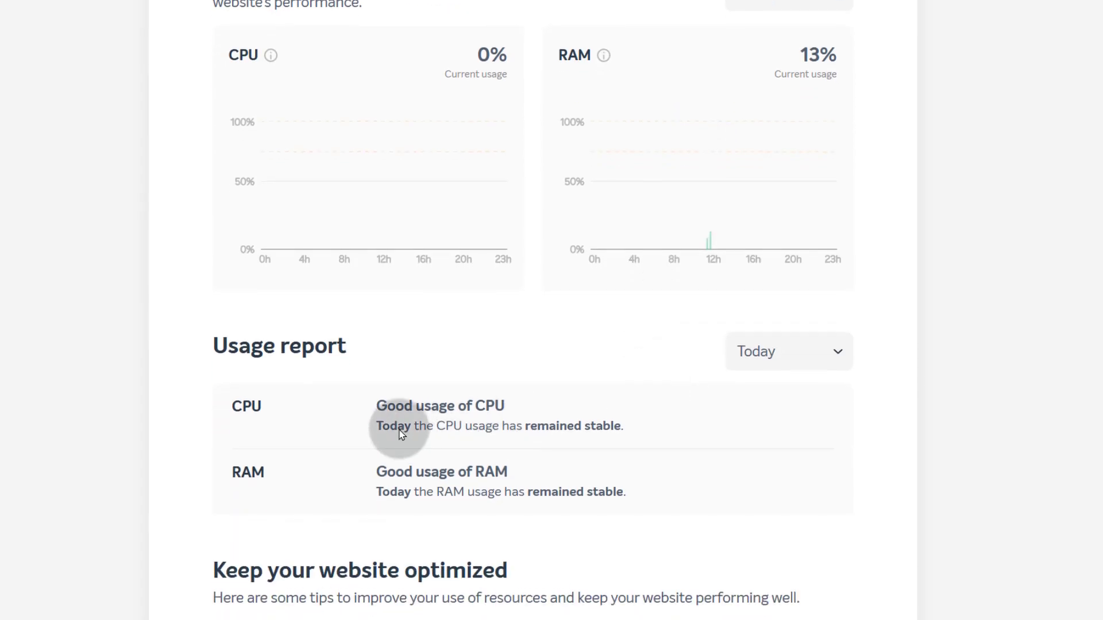
{"action": "scroll", "coordinate": [574, 548], "scroll_direction": "down", "scroll_amount": 3}
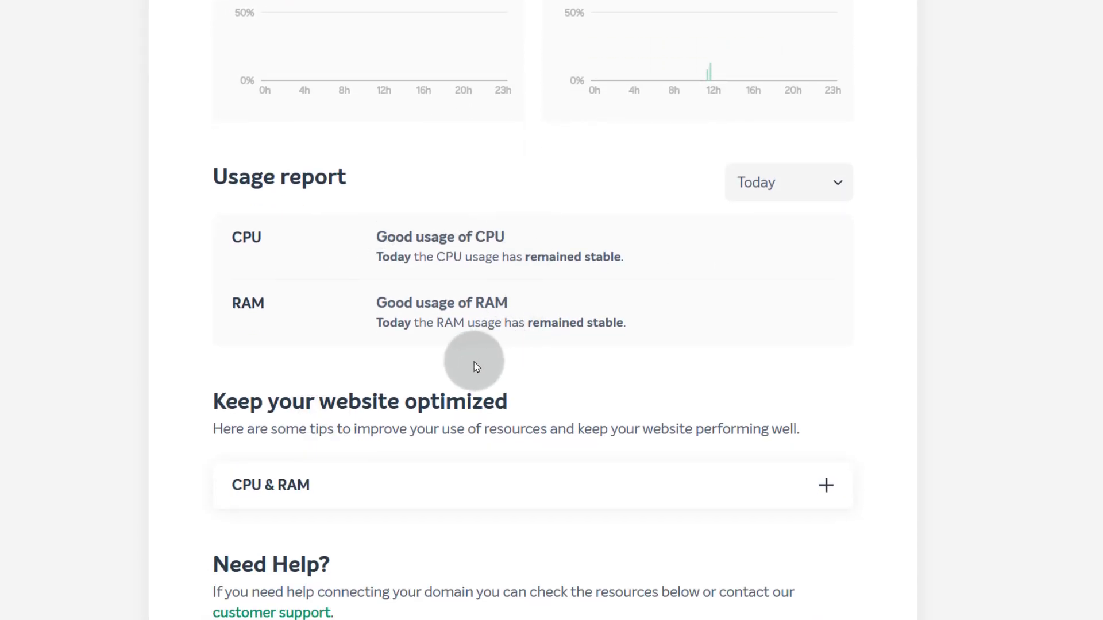
{"action": "scroll", "coordinate": [476, 362], "scroll_direction": "down", "scroll_amount": 3}
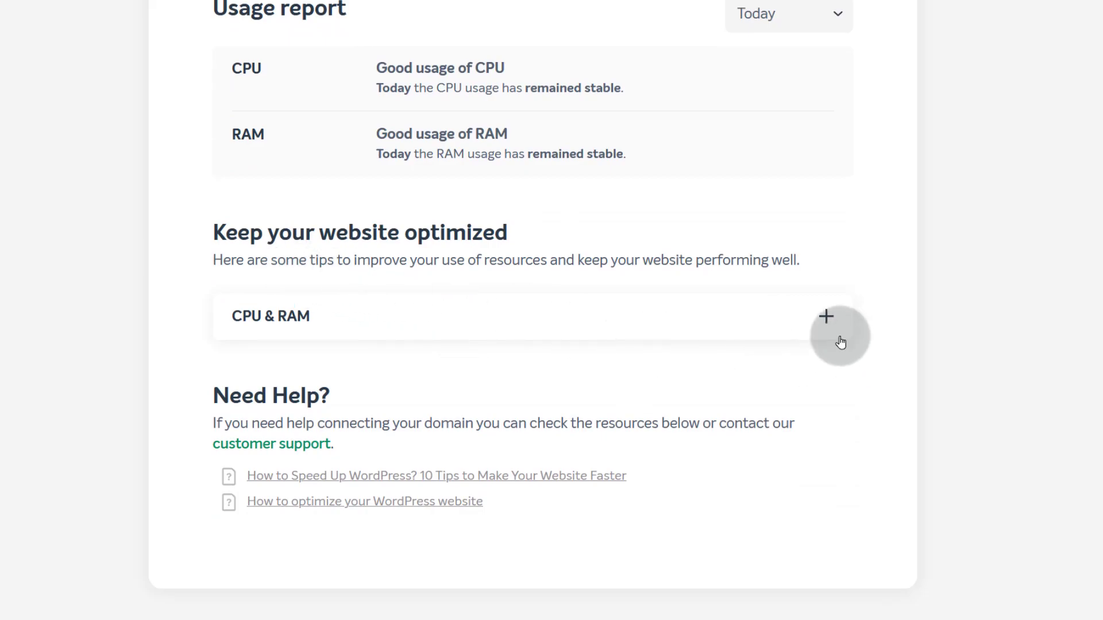
Expand the CPU & RAM optimization tips and read the advice on plan, themes, plugins, cache, and images and files
{"action": "left_click", "coordinate": [827, 317]}
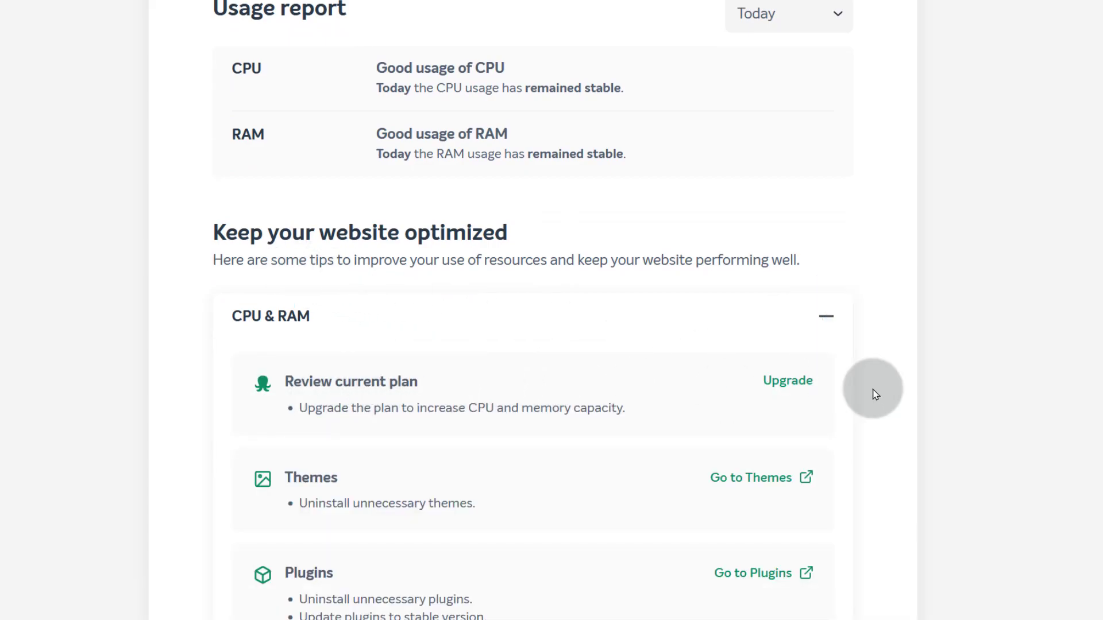
{"action": "scroll", "coordinate": [364, 386], "scroll_direction": "down", "scroll_amount": 5}
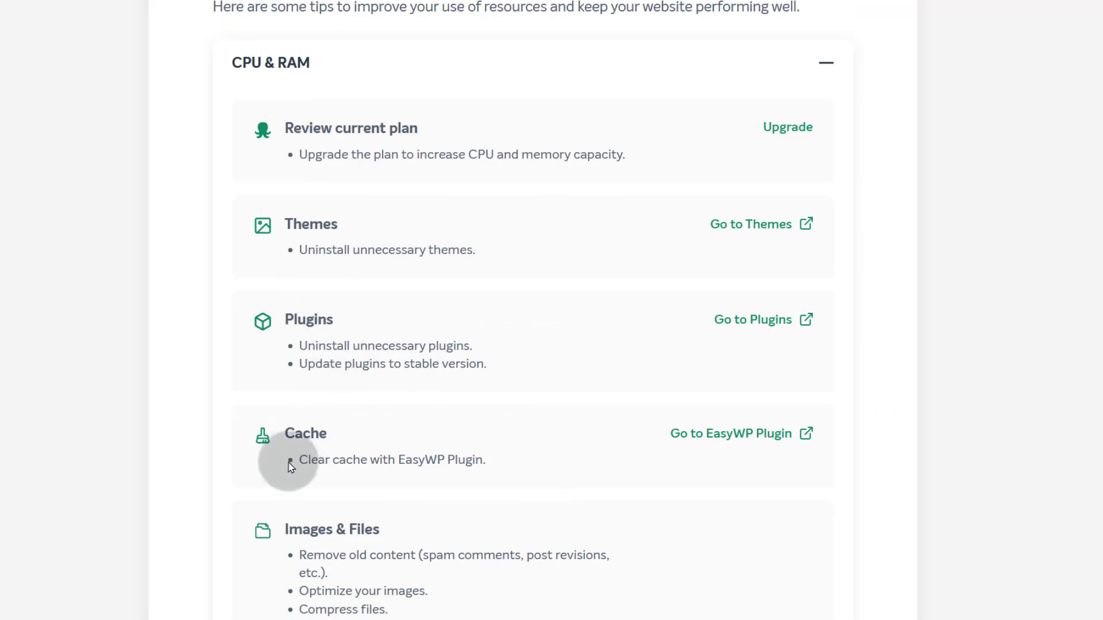
{"action": "scroll", "coordinate": [351, 491], "scroll_direction": "down", "scroll_amount": 3}
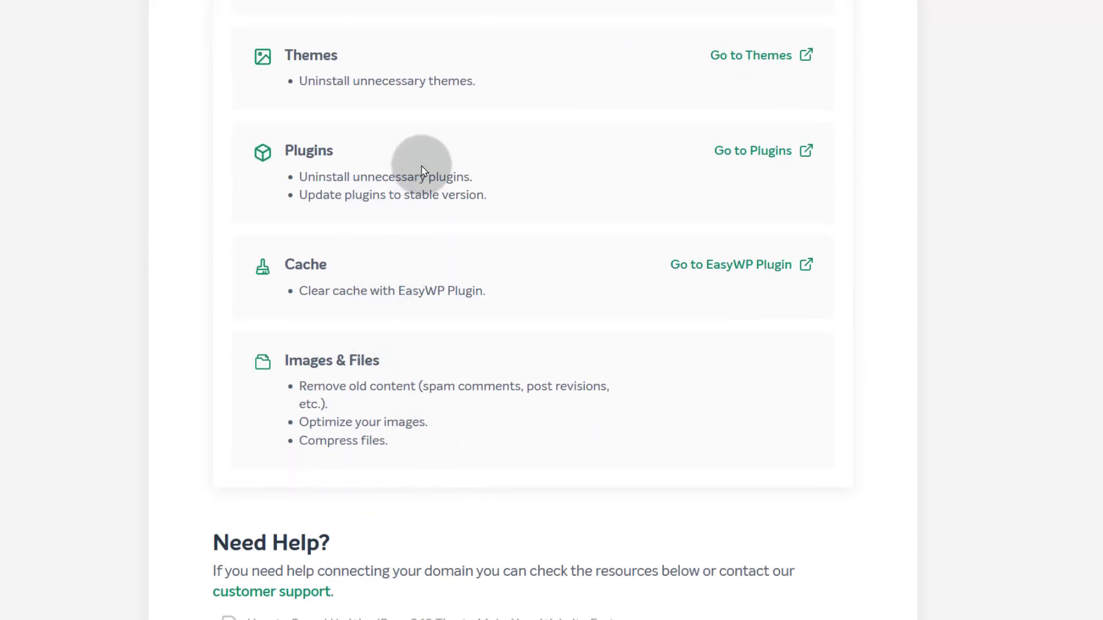
{"action": "scroll", "coordinate": [523, 396], "scroll_direction": "up", "scroll_amount": 2}
{"action": "scroll", "coordinate": [537, 411], "scroll_direction": "down", "scroll_amount": 3}
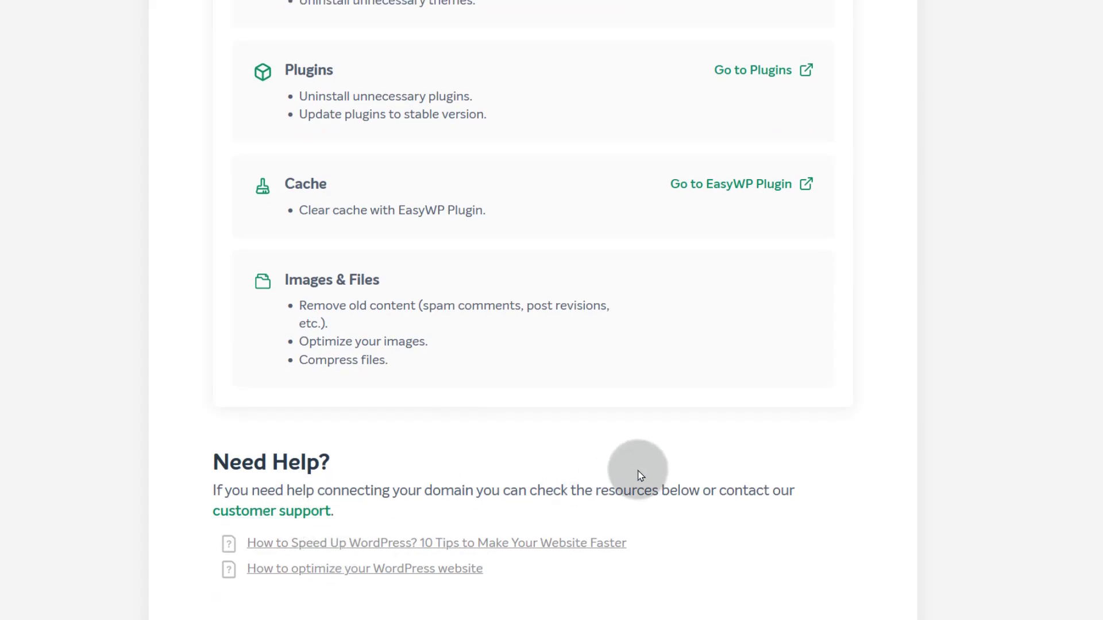
{"action": "scroll", "coordinate": [632, 483], "scroll_direction": "up", "scroll_amount": 17}
{"action": "scroll", "coordinate": [629, 495], "scroll_direction": "up", "scroll_amount": 4}
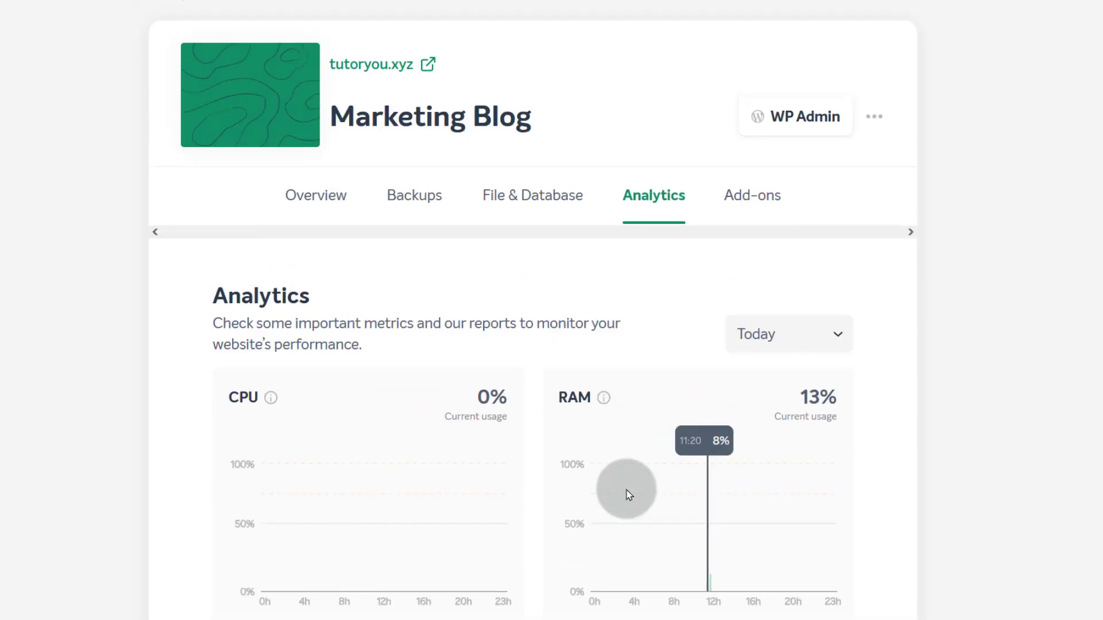
Review the add-on integrations offered for Marketing Blog, from CDN and Private Email to Logo Maker and PremiumDNS
{"action": "left_click", "coordinate": [751, 270]}
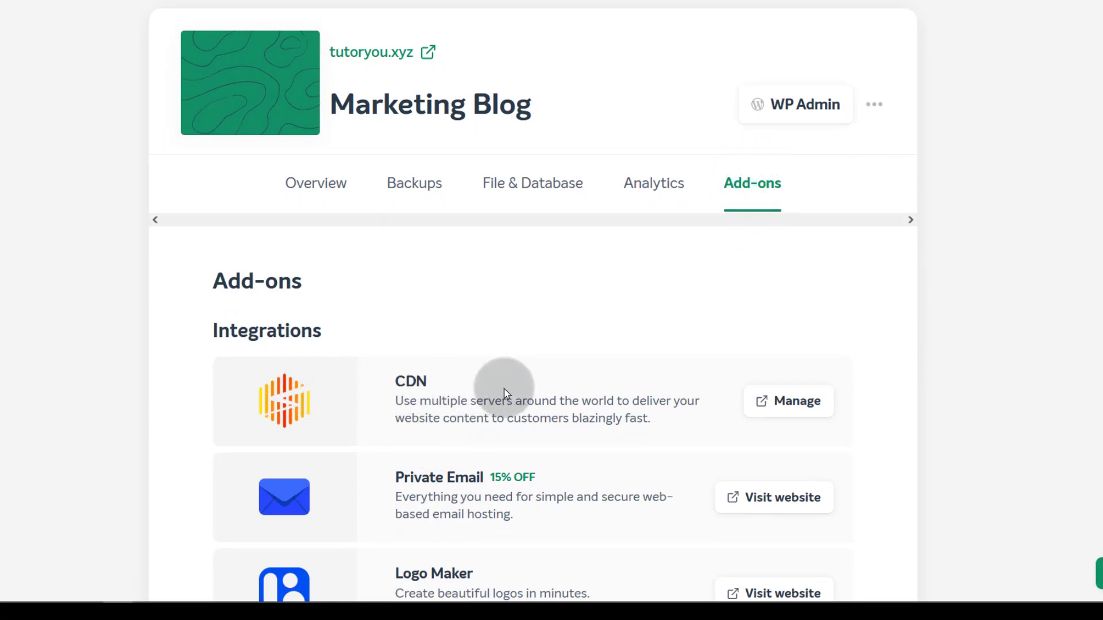
{"action": "scroll", "coordinate": [637, 395], "scroll_direction": "down", "scroll_amount": 1}
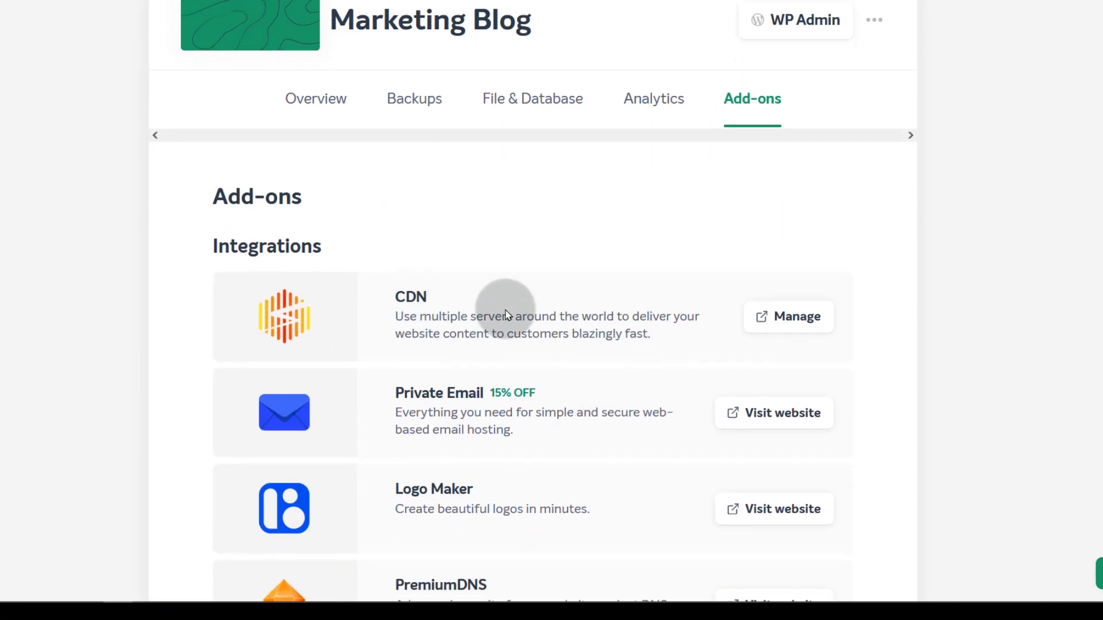
{"action": "scroll", "coordinate": [580, 339], "scroll_direction": "down", "scroll_amount": 2}
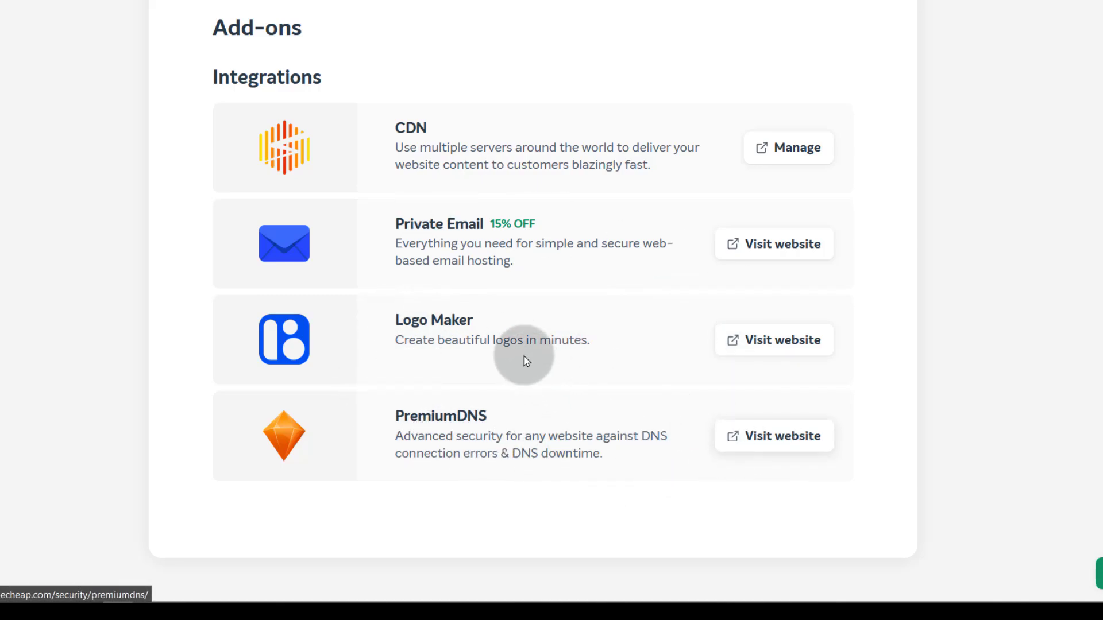
{"action": "scroll", "coordinate": [524, 347], "scroll_direction": "up", "scroll_amount": 5}
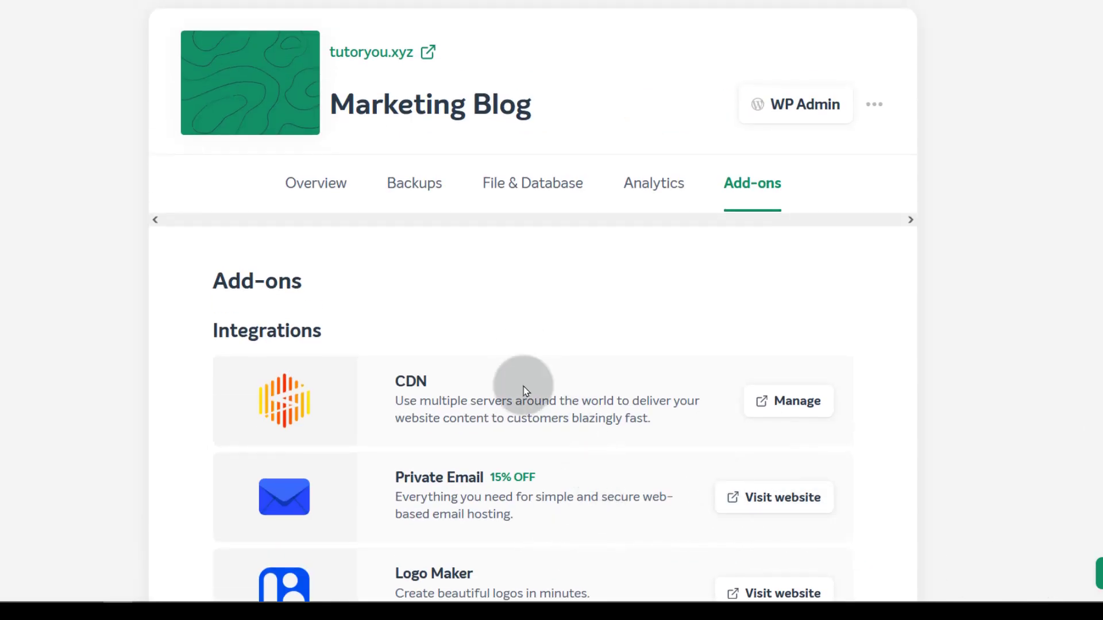
Open the domain change settings from the Marketing Blog overview and choose Domain on another provider
{"action": "left_click", "coordinate": [318, 196]}
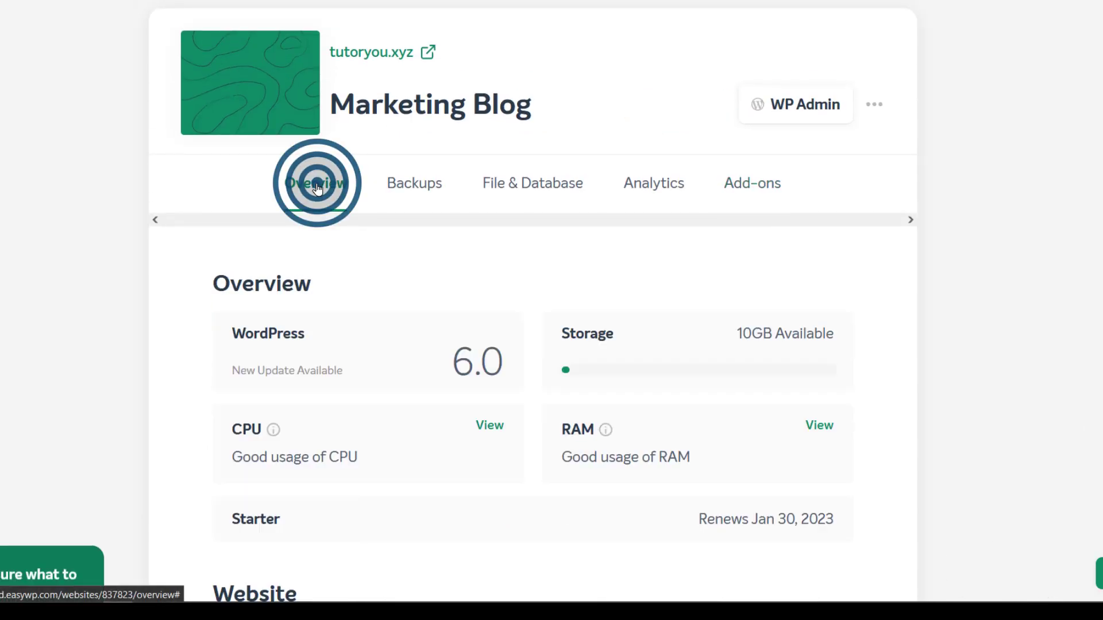
{"action": "scroll", "coordinate": [391, 397], "scroll_direction": "down", "scroll_amount": 5}
{"action": "scroll", "coordinate": [315, 443], "scroll_direction": "down", "scroll_amount": 2}
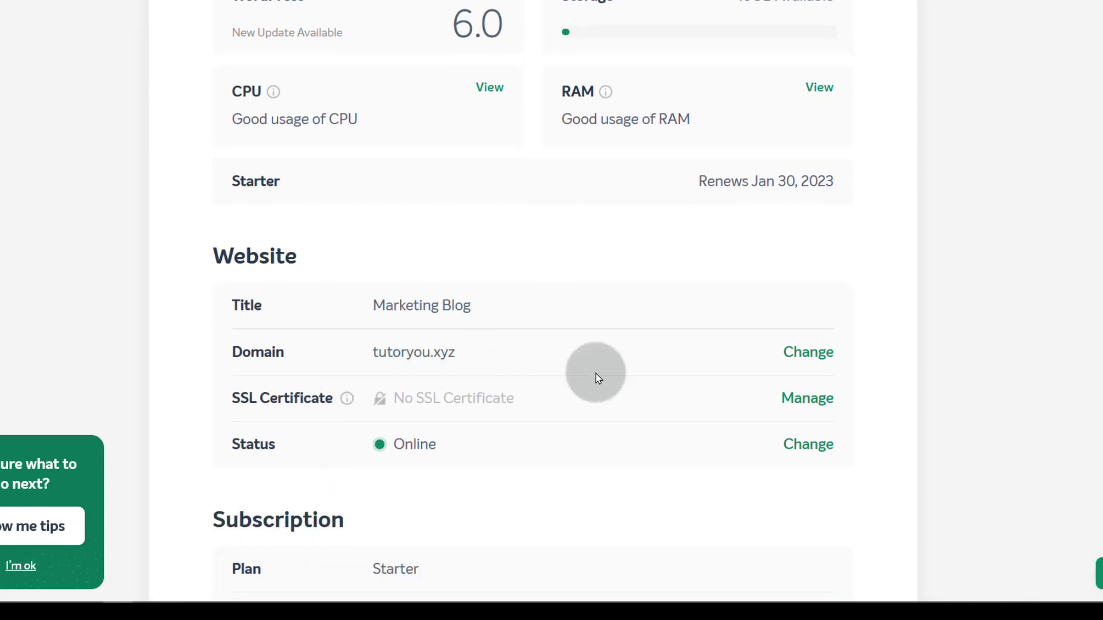
{"action": "left_click", "coordinate": [807, 353]}
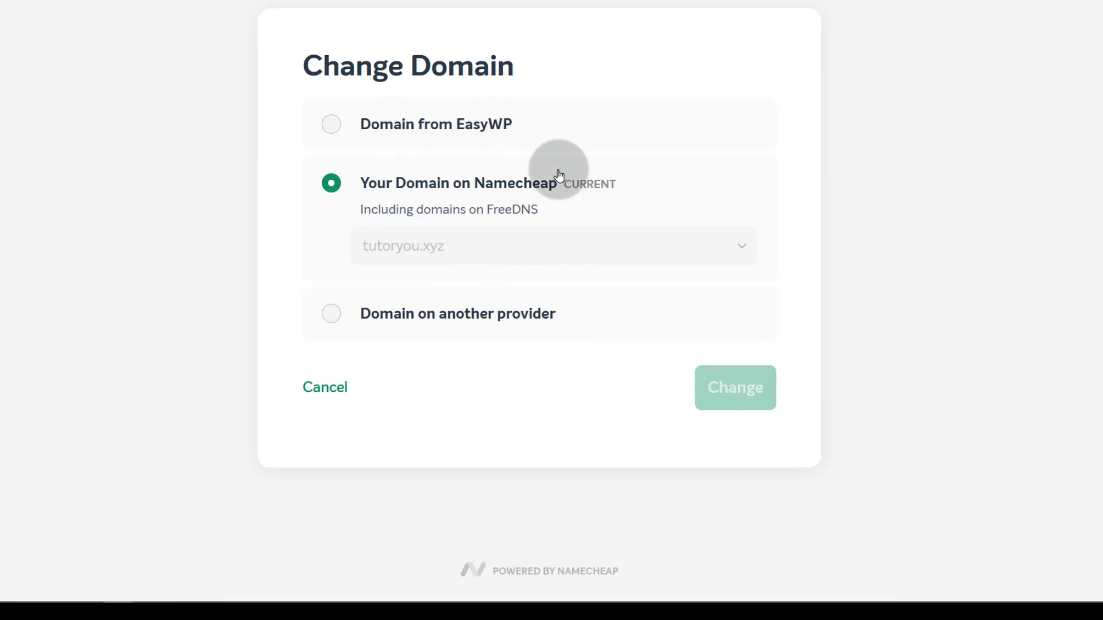
{"action": "left_click", "coordinate": [390, 321]}
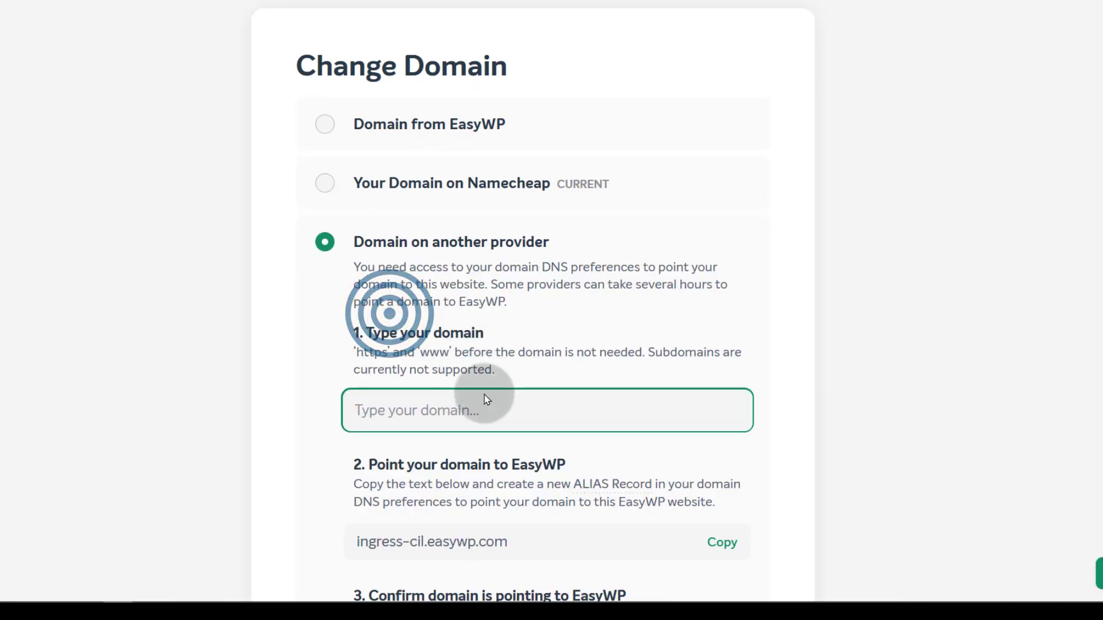
Read the instructions for connecting a domain from another provider and copy the ALIAS record target ingress-cil.easywp.com
{"action": "scroll", "coordinate": [484, 394], "scroll_direction": "down", "scroll_amount": 3}
{"action": "left_click", "coordinate": [376, 240]}
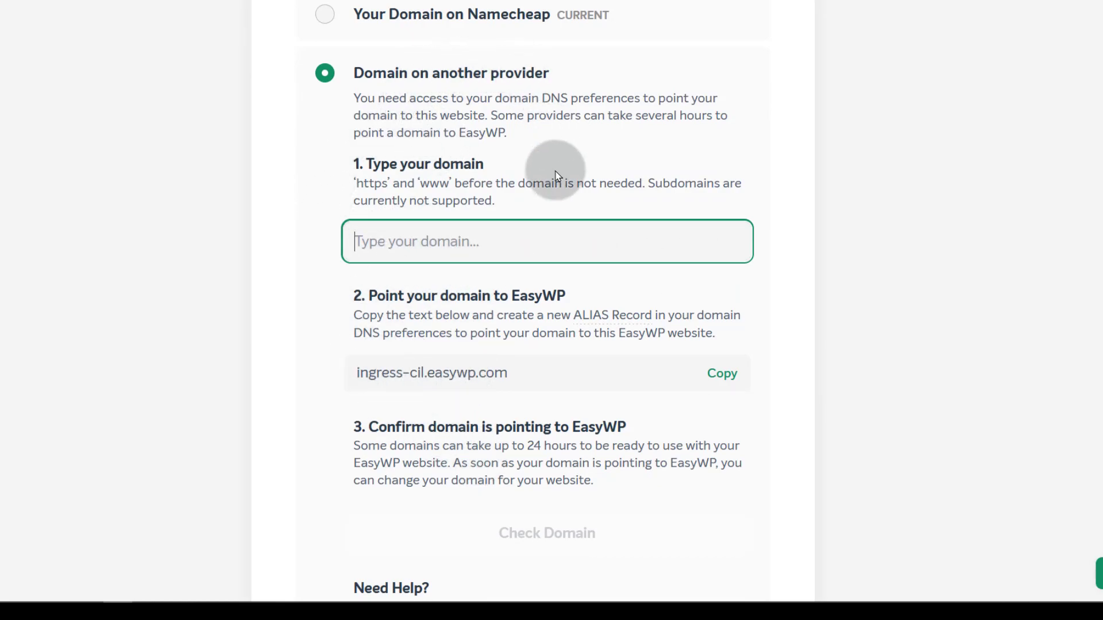
{"action": "left_click", "coordinate": [414, 228]}
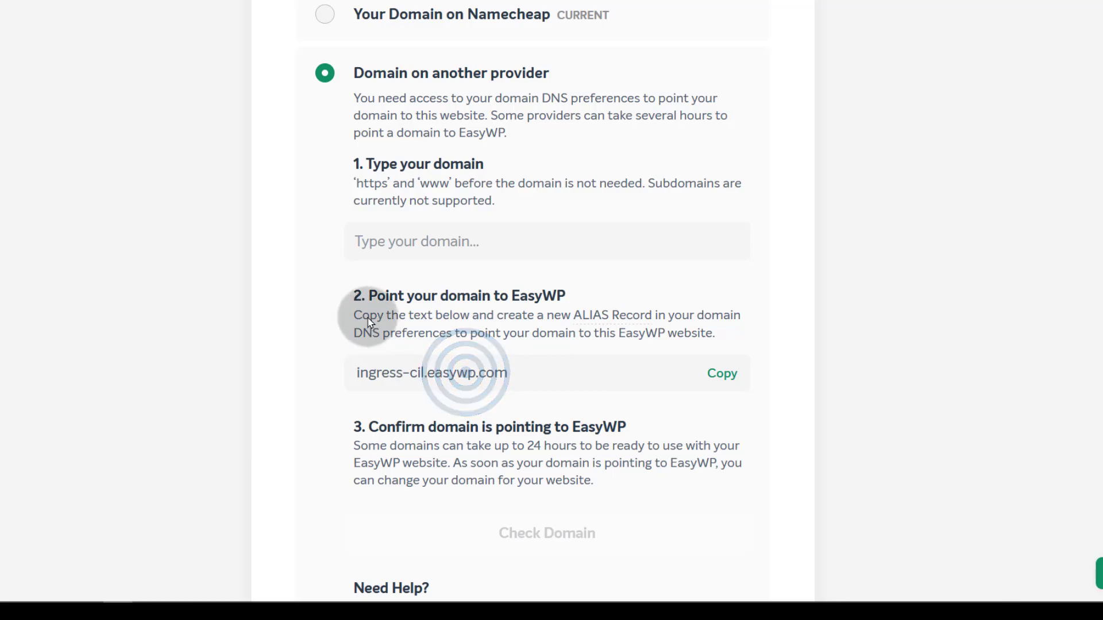
{"action": "mouse_move", "coordinate": [591, 317]}
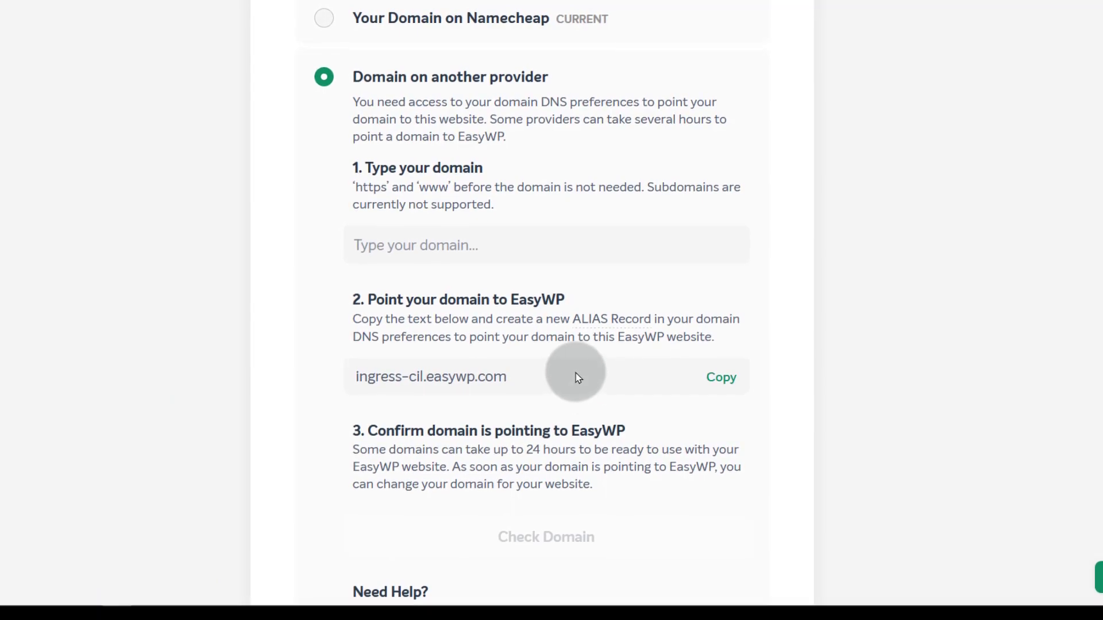
{"action": "scroll", "coordinate": [573, 377], "scroll_direction": "down", "scroll_amount": 2}
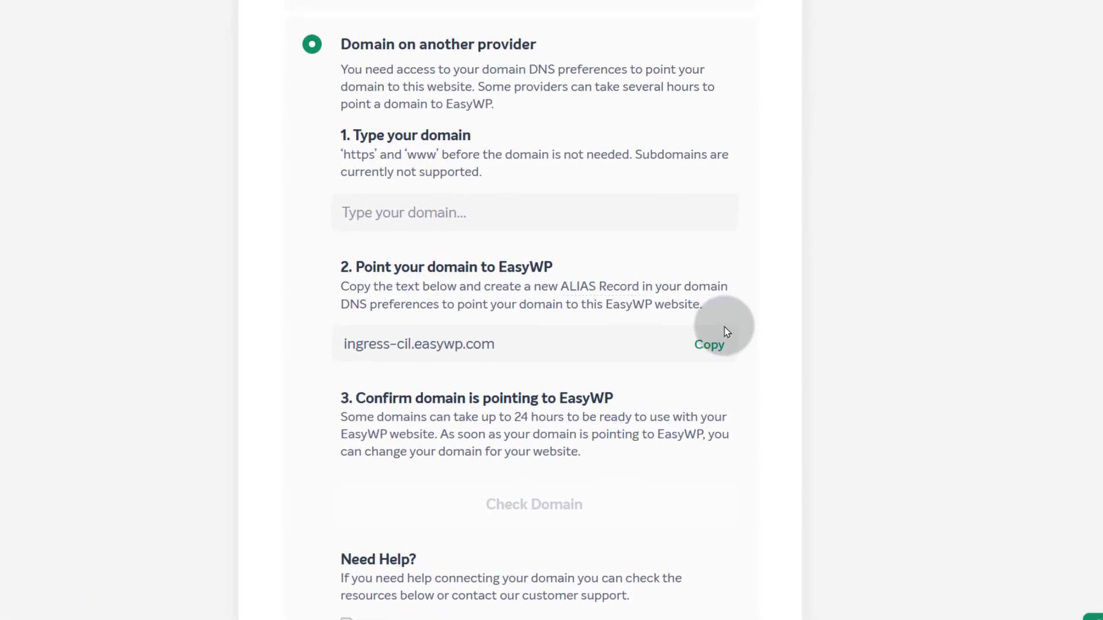
{"action": "left_click", "coordinate": [711, 341]}
Check the remaining domain connection instructions, reselect Your Domain on Namecheap and cancel the domain change
{"action": "scroll", "coordinate": [436, 293], "scroll_direction": "down", "scroll_amount": 3}
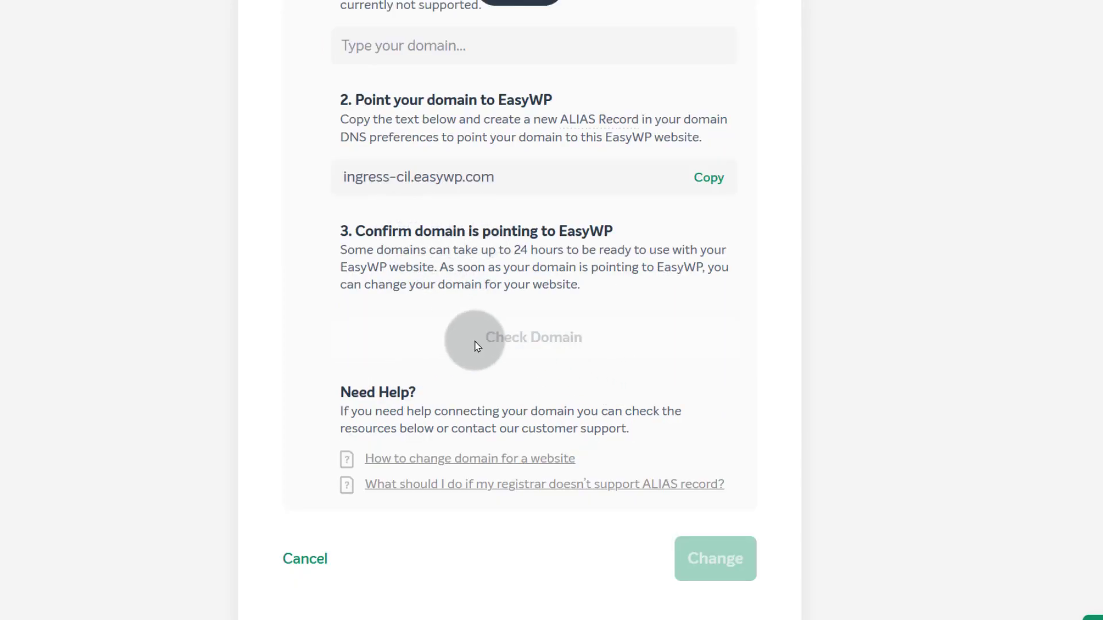
{"action": "scroll", "coordinate": [525, 357], "scroll_direction": "up", "scroll_amount": 6}
{"action": "scroll", "coordinate": [501, 420], "scroll_direction": "down", "scroll_amount": 3}
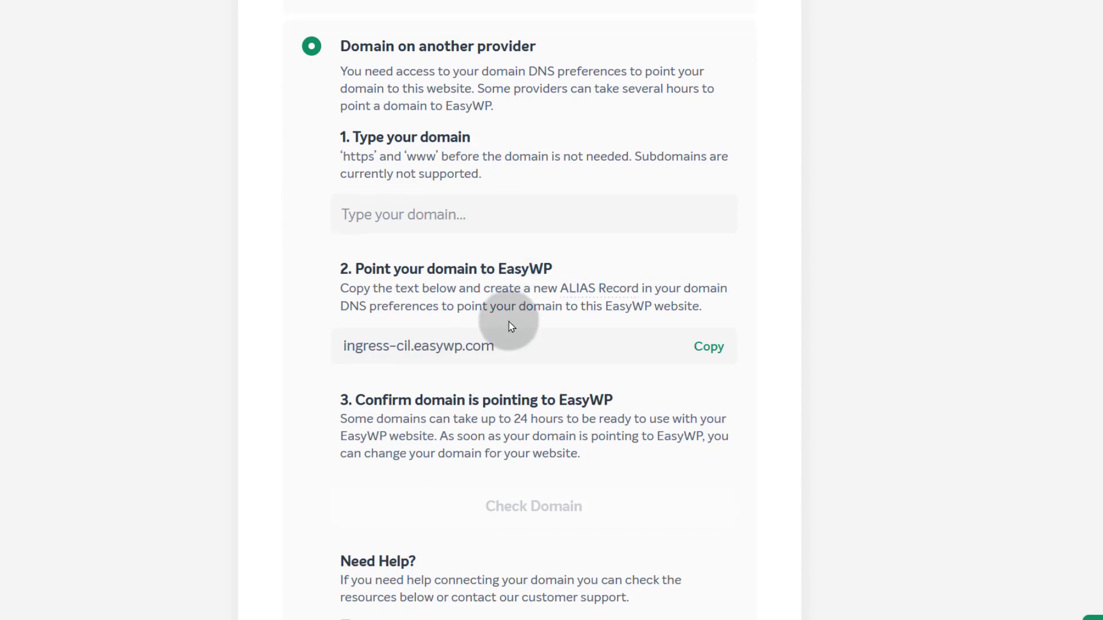
{"action": "scroll", "coordinate": [511, 334], "scroll_direction": "up", "scroll_amount": 5}
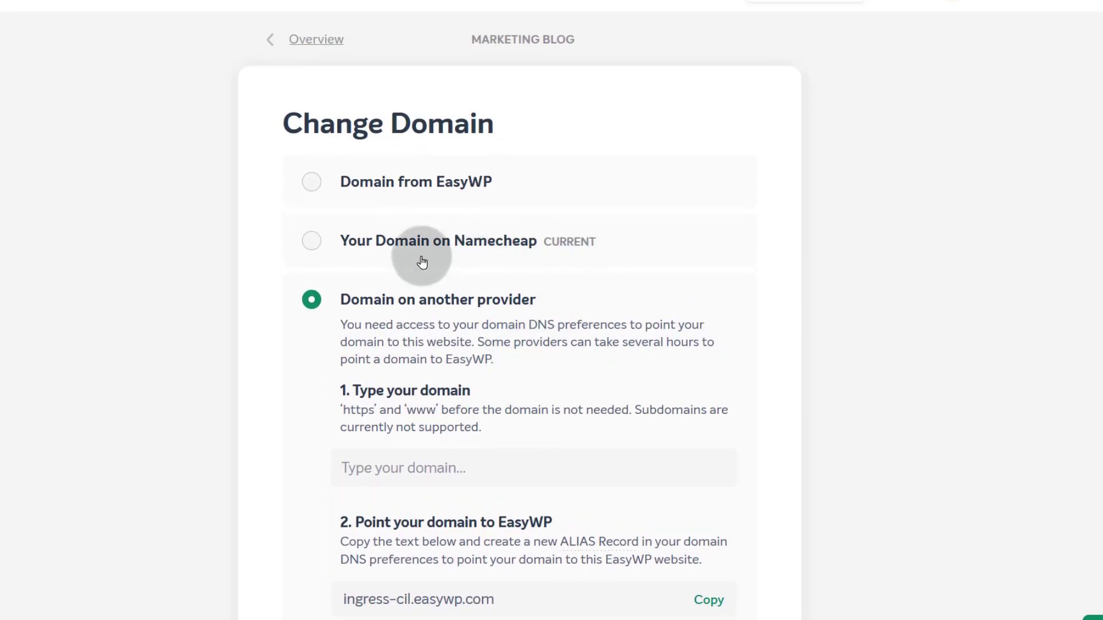
{"action": "left_click", "coordinate": [316, 244]}
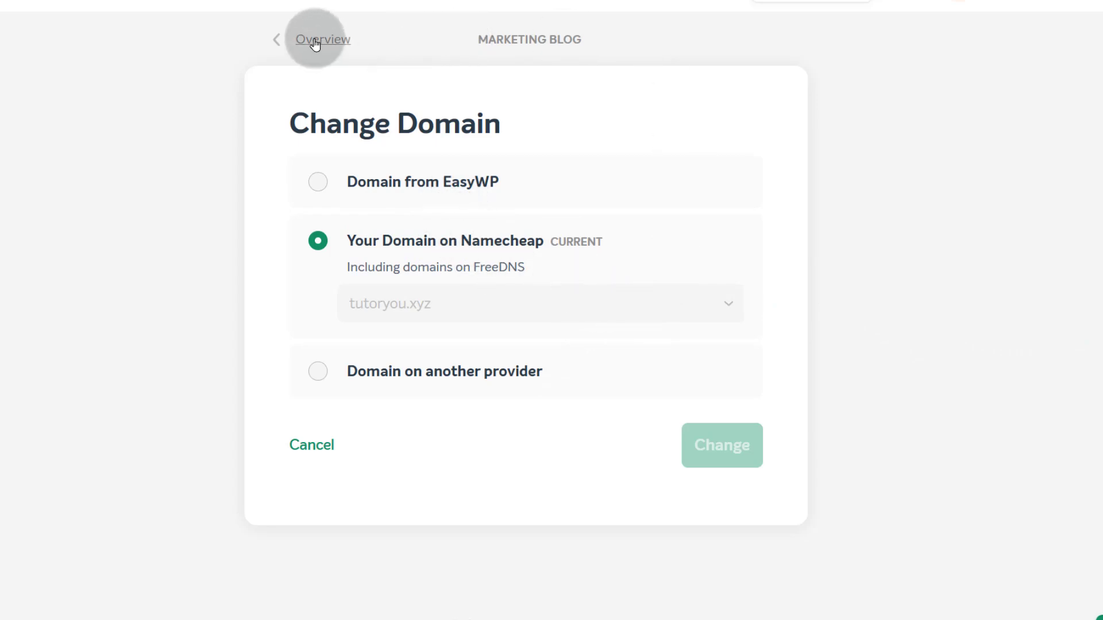
{"action": "left_click", "coordinate": [300, 447]}
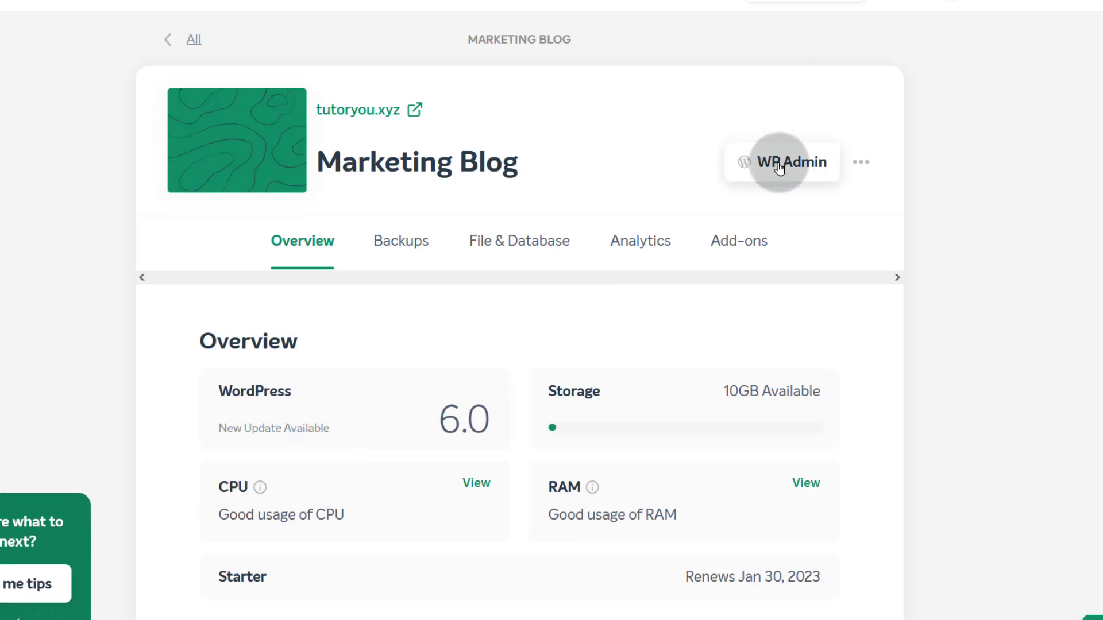
Try to open the WordPress admin dashboard of Marketing Blog and close its page
{"action": "left_click", "coordinate": [779, 166]}
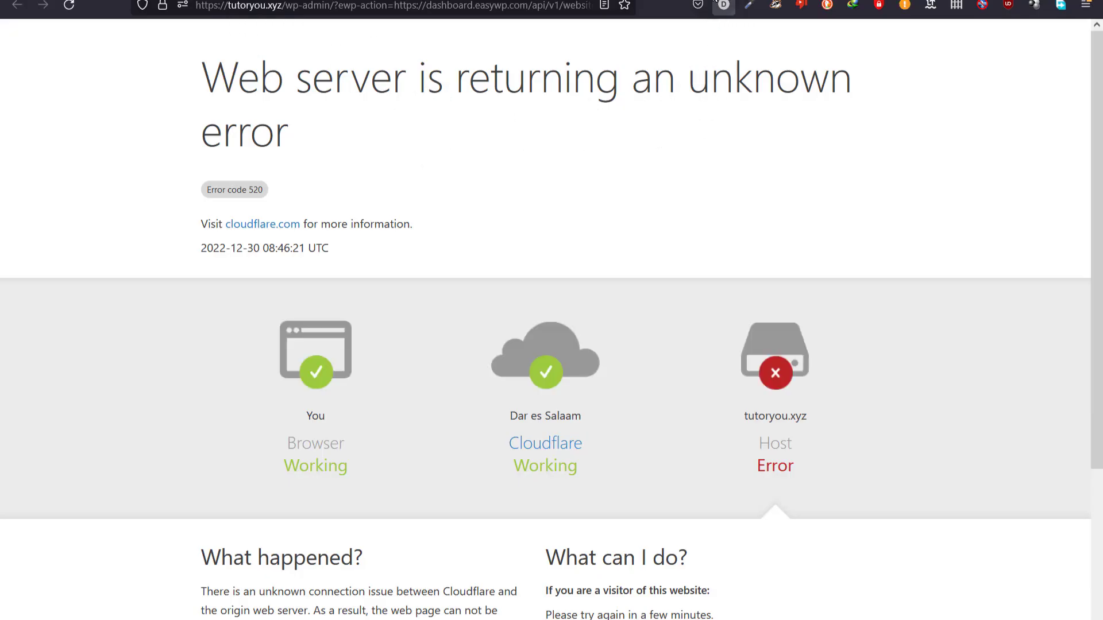
{"action": "key", "text": "ctrl+w"}
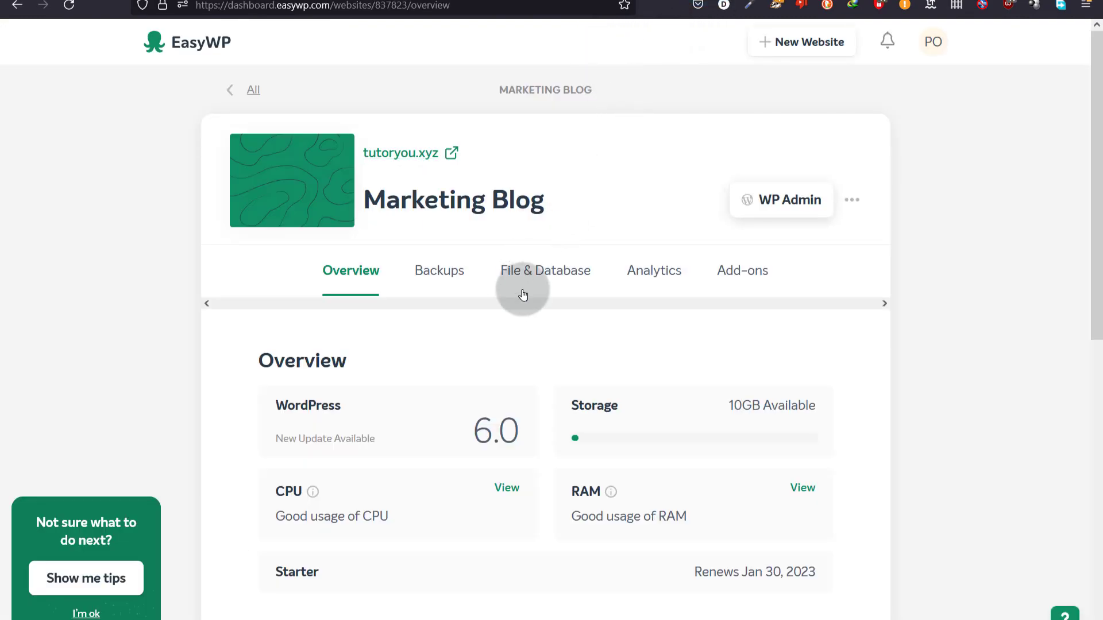